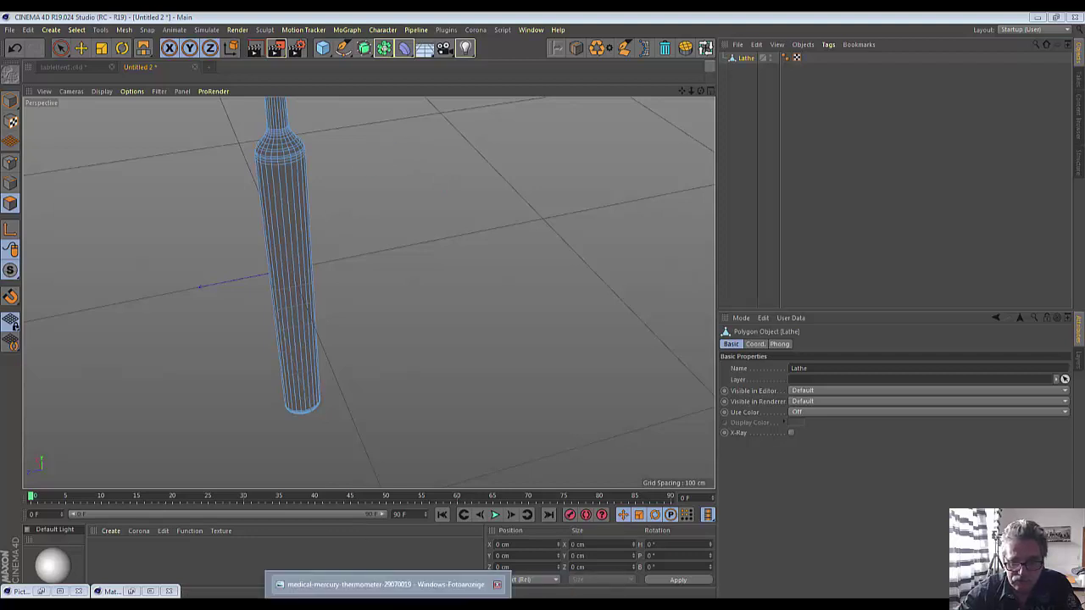
# Check the thermometer reference photo, then minimize it to return to the Cinema 4D model
pyautogui.hotkey('alt', 'Tab')
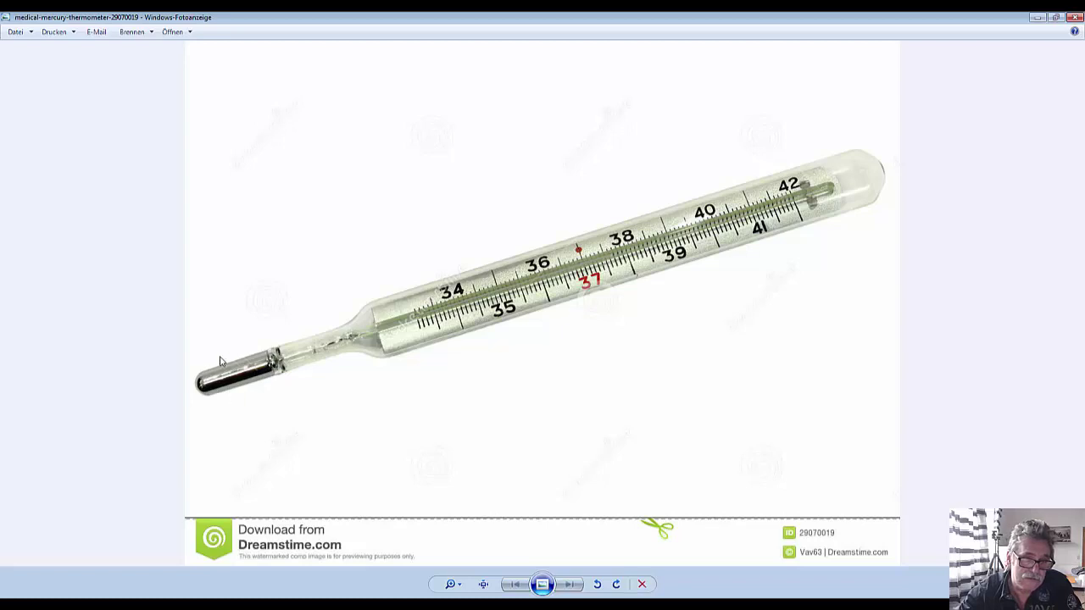
pyautogui.click(1037, 17)
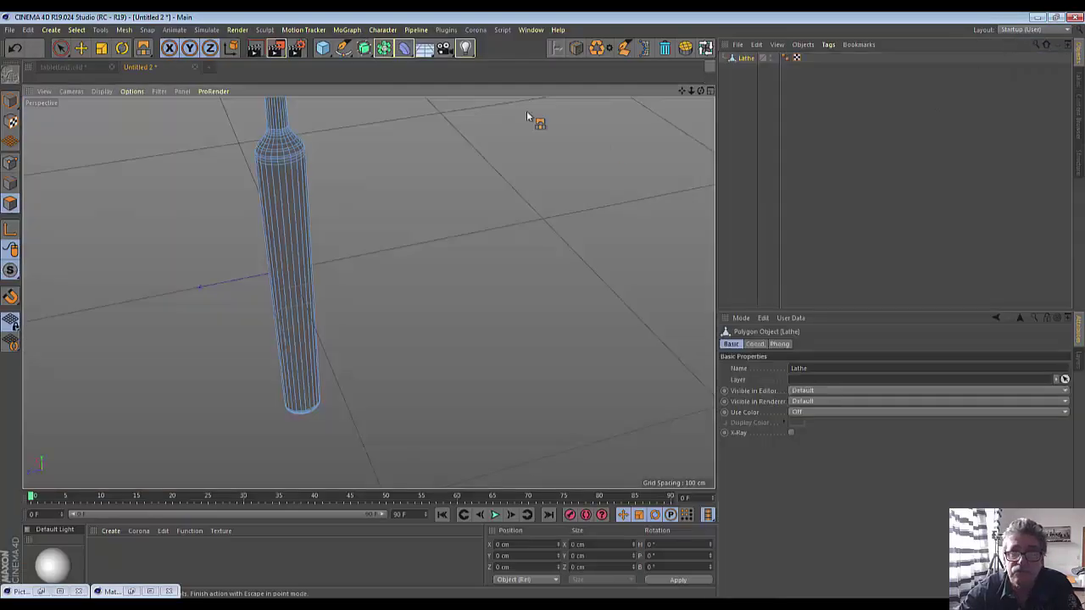
# Add a cube 2 cm wide and 103 cm tall, and move it slightly down the tube
pyautogui.click(322, 49)
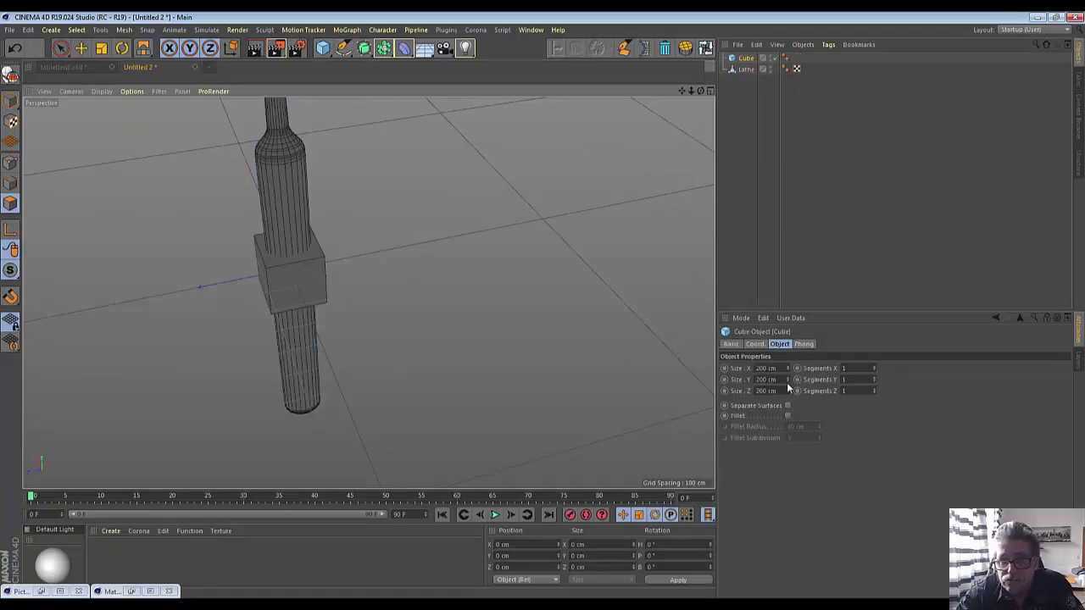
pyautogui.moveTo(786, 382)
pyautogui.mouseDown()
pyautogui.moveTo(787, 369)
pyautogui.moveTo(787, 407)
pyautogui.mouseUp()
pyautogui.write('2')
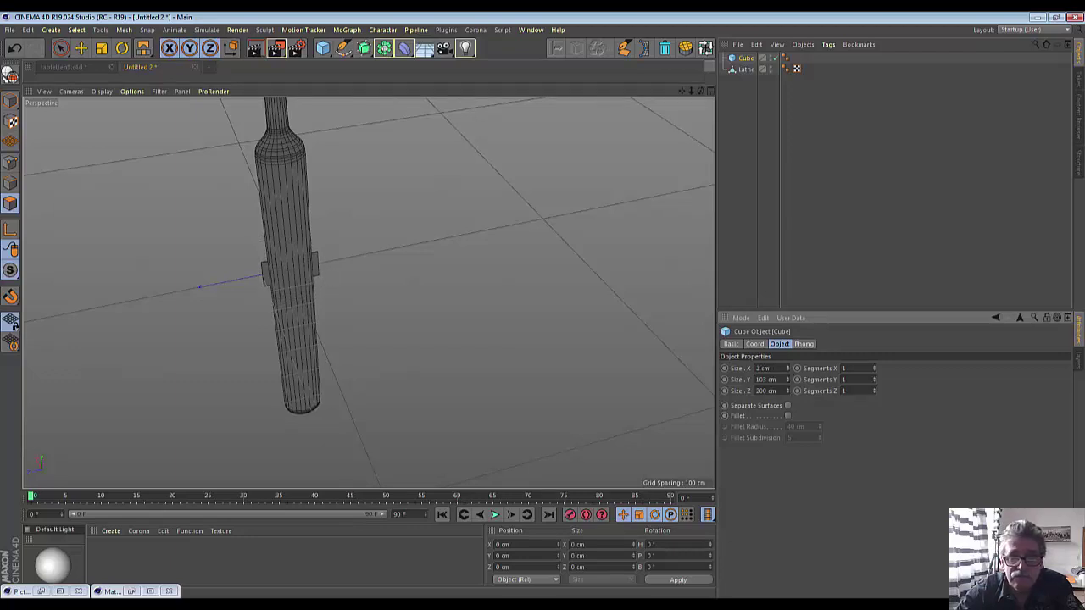
pyautogui.click(81, 48)
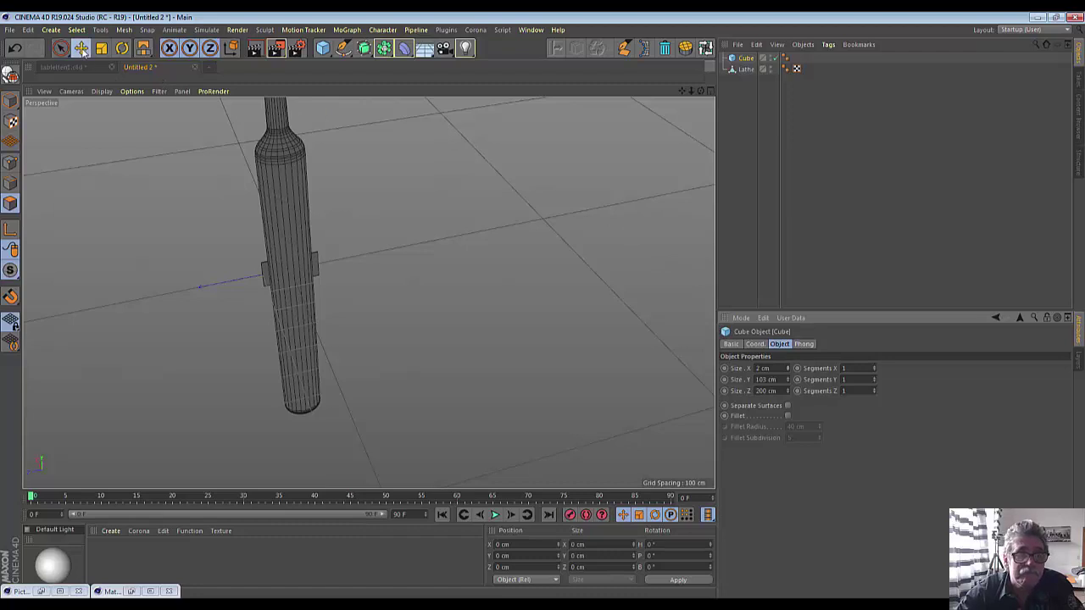
pyautogui.moveTo(268, 222); pyautogui.dragTo(272, 246)
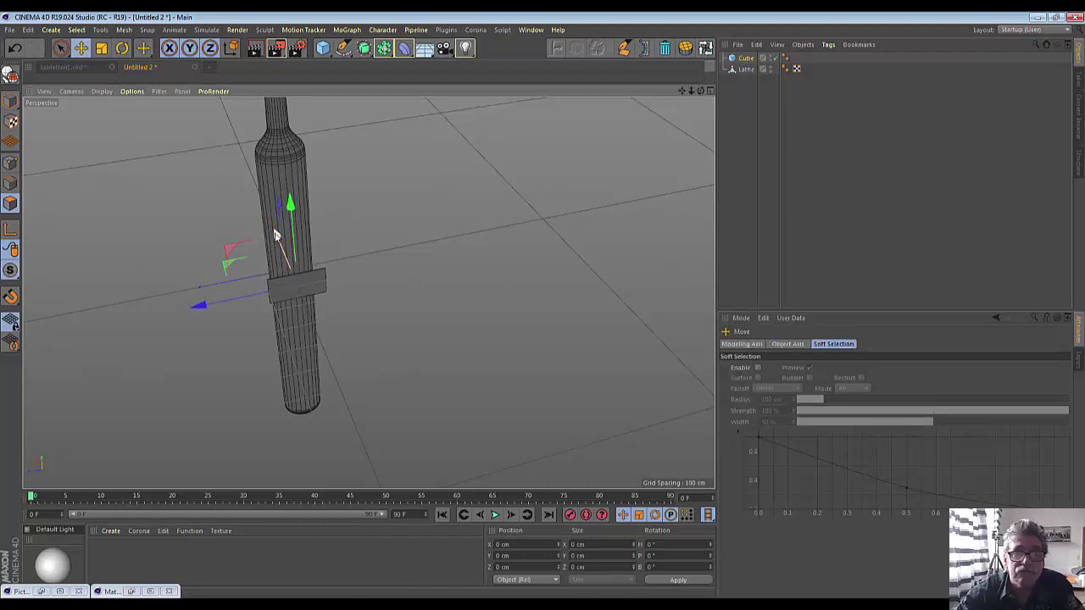
# Change the viewport shading style and switch to the four-view layout
pyautogui.click(102, 91)
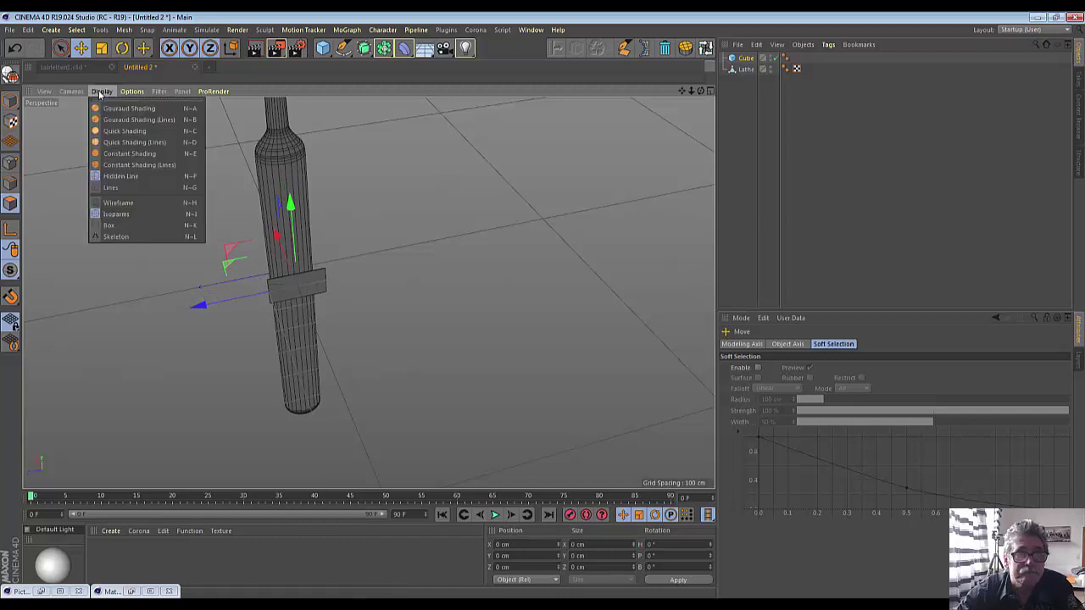
pyautogui.click(117, 142)
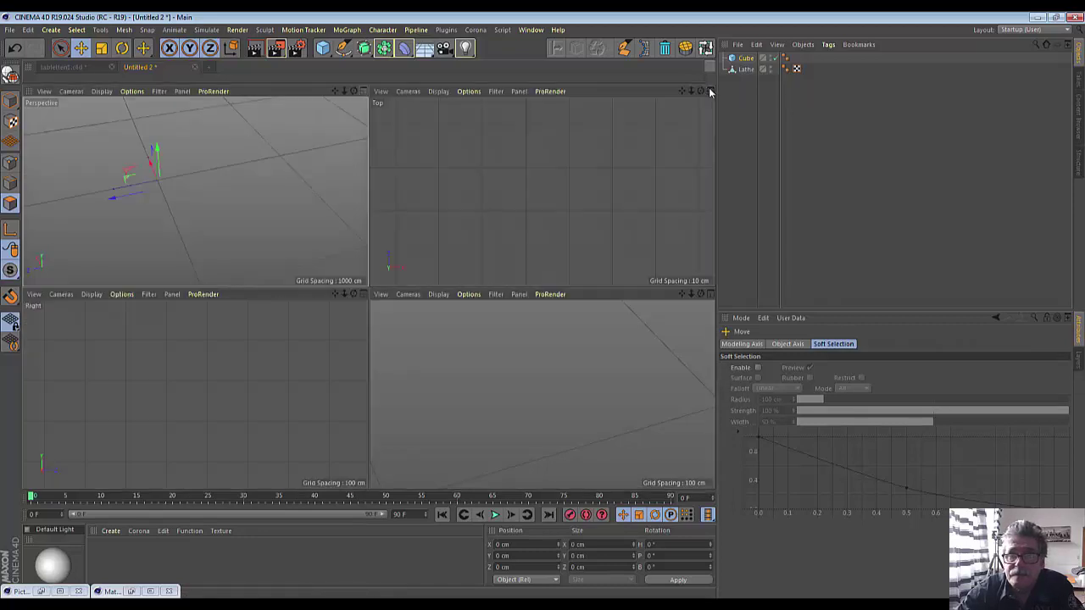
pyautogui.click(709, 91)
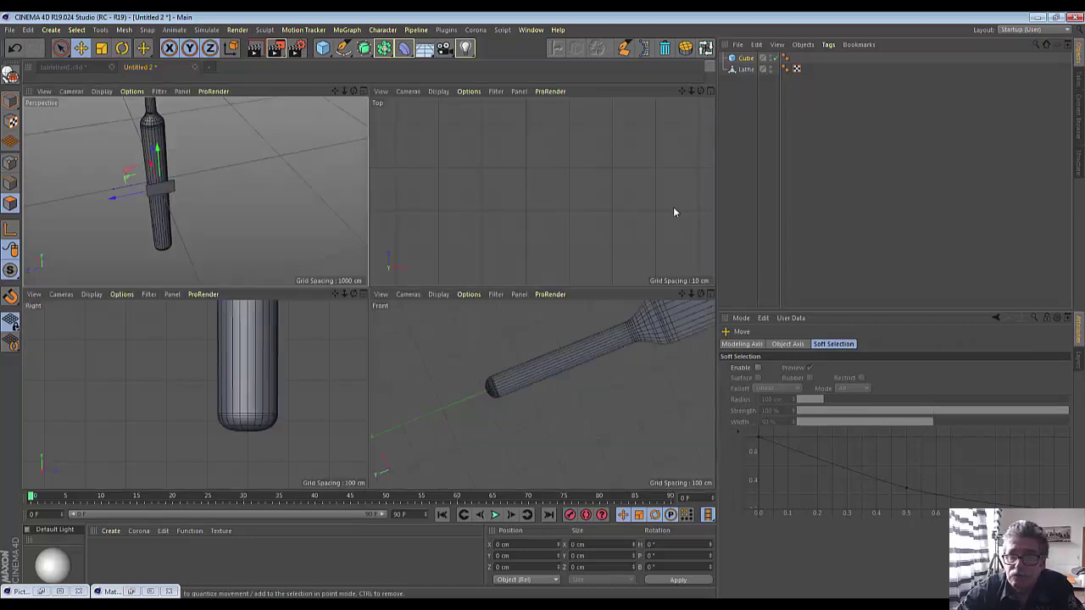
# Frame the upright tube in the enlarged front view, then restore the four-view layout
pyautogui.click(705, 296)
pyautogui.scroll(-3, 605, 252)
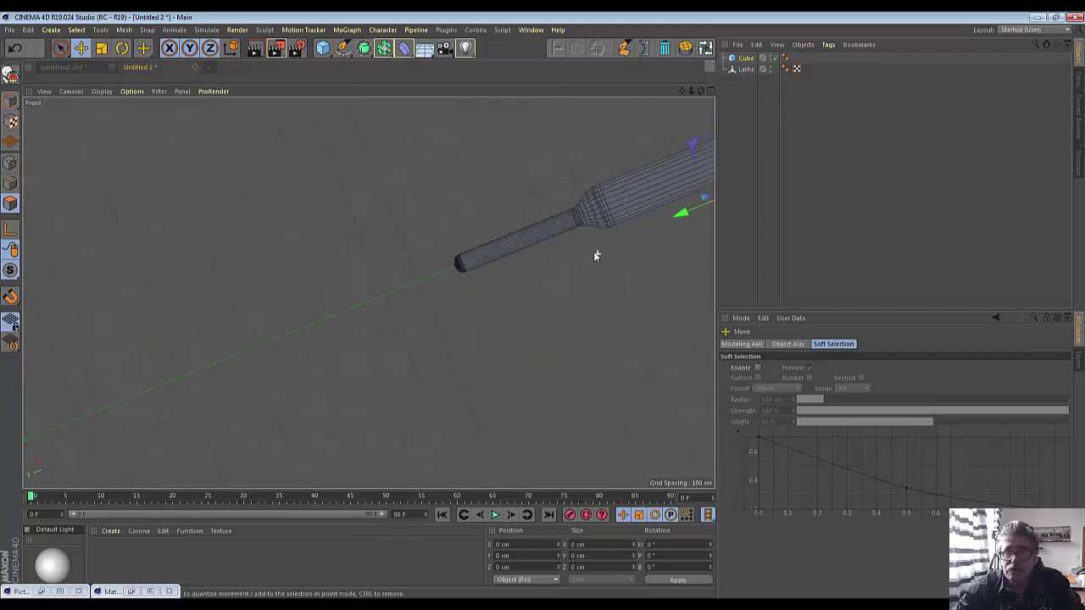
pyautogui.scroll(-1, 593, 251)
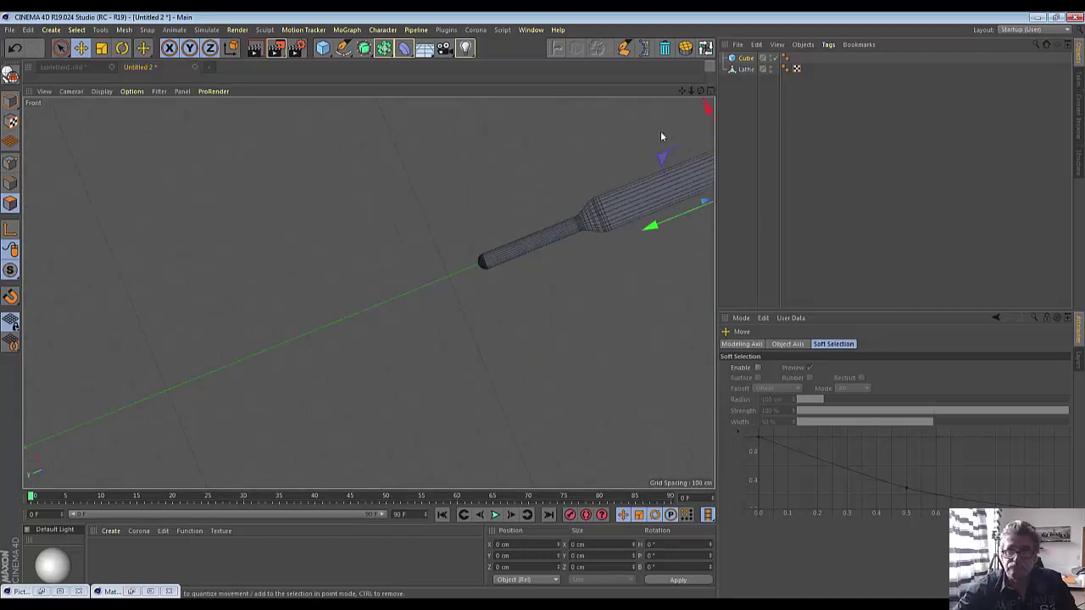
pyautogui.moveTo(701, 94); pyautogui.dragTo(493, 230)
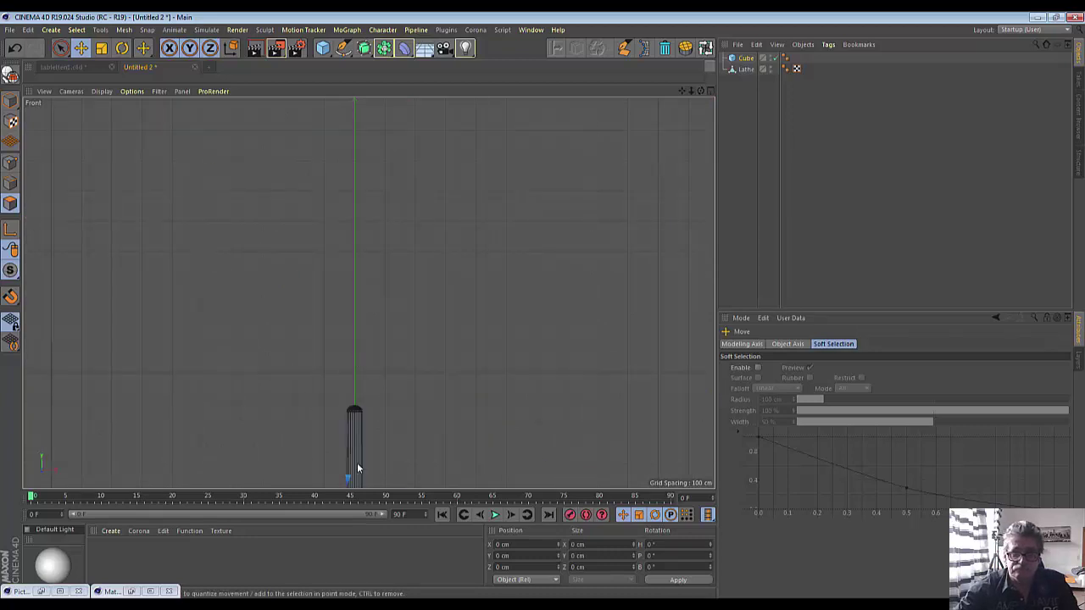
pyautogui.press('o')
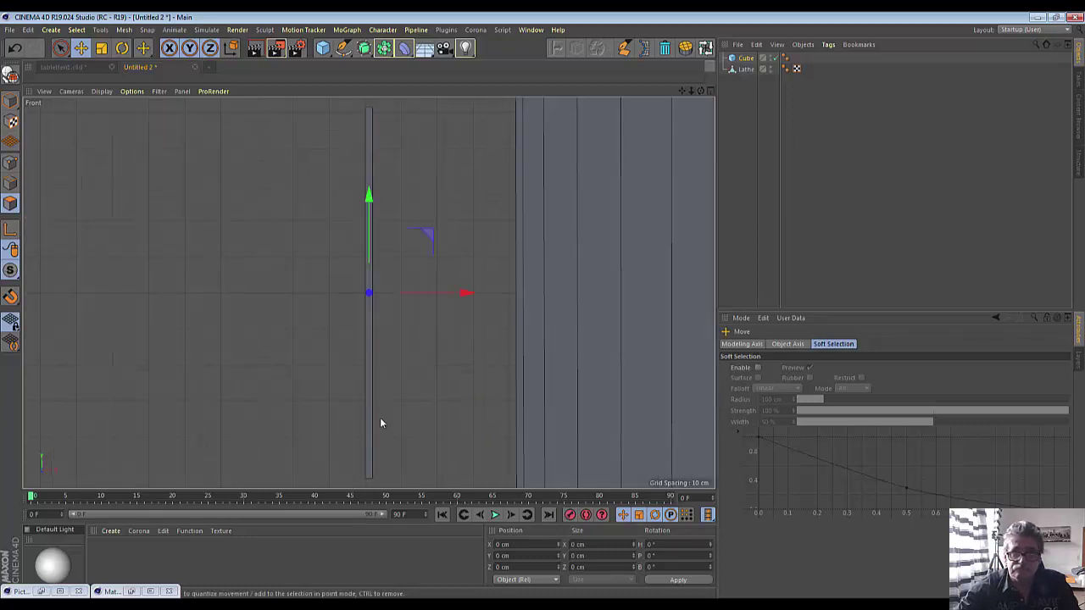
pyautogui.scroll(-2, 387, 413)
pyautogui.scroll(-2, 387, 411)
pyautogui.scroll(-3, 386, 407)
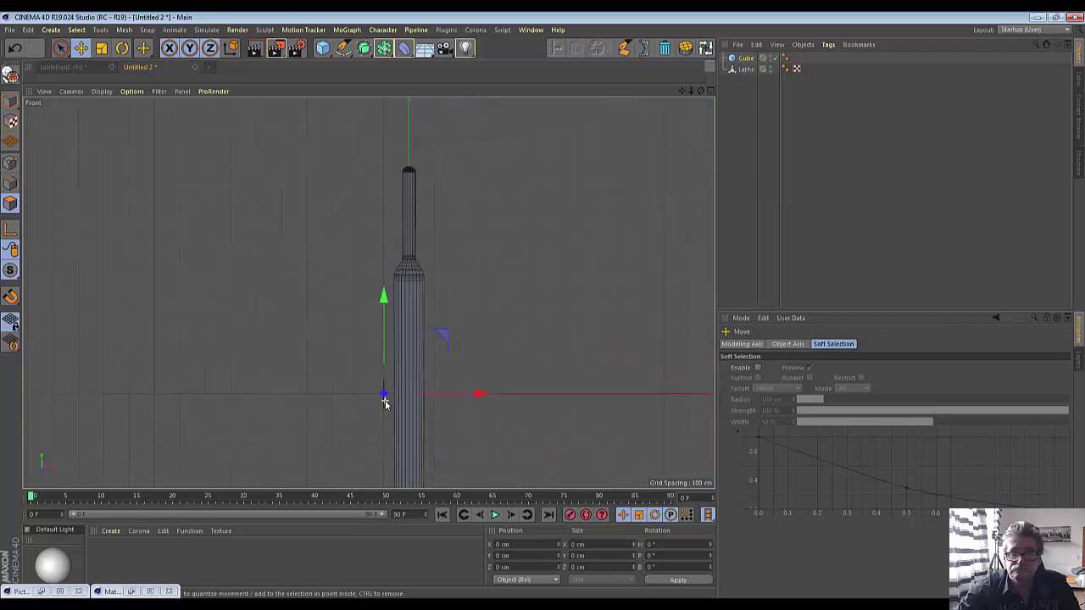
pyautogui.scroll(-2, 384, 404)
pyautogui.scroll(2, 384, 403)
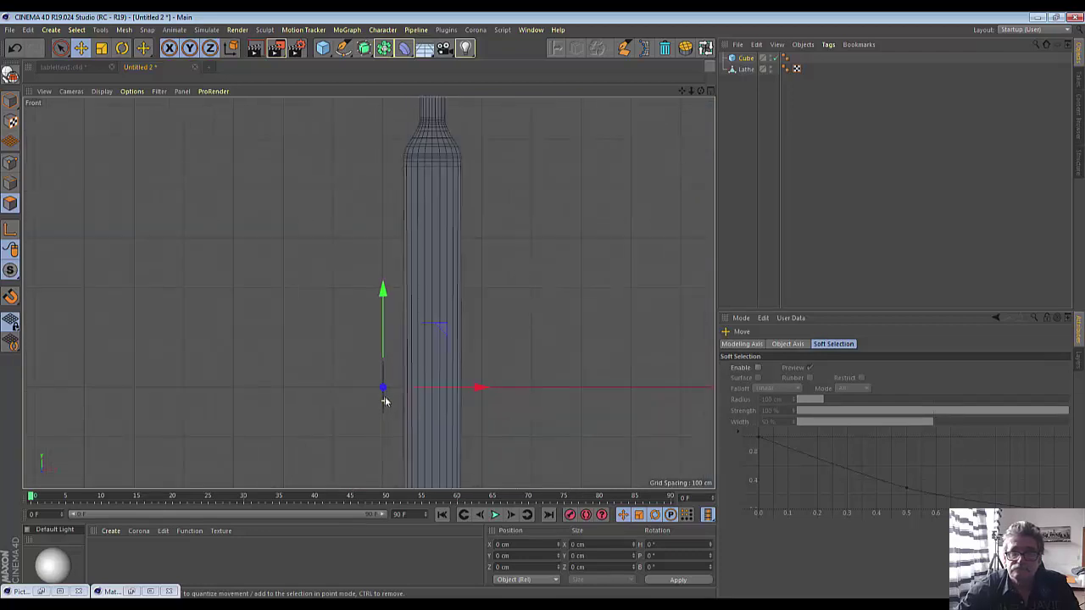
pyautogui.click(710, 91)
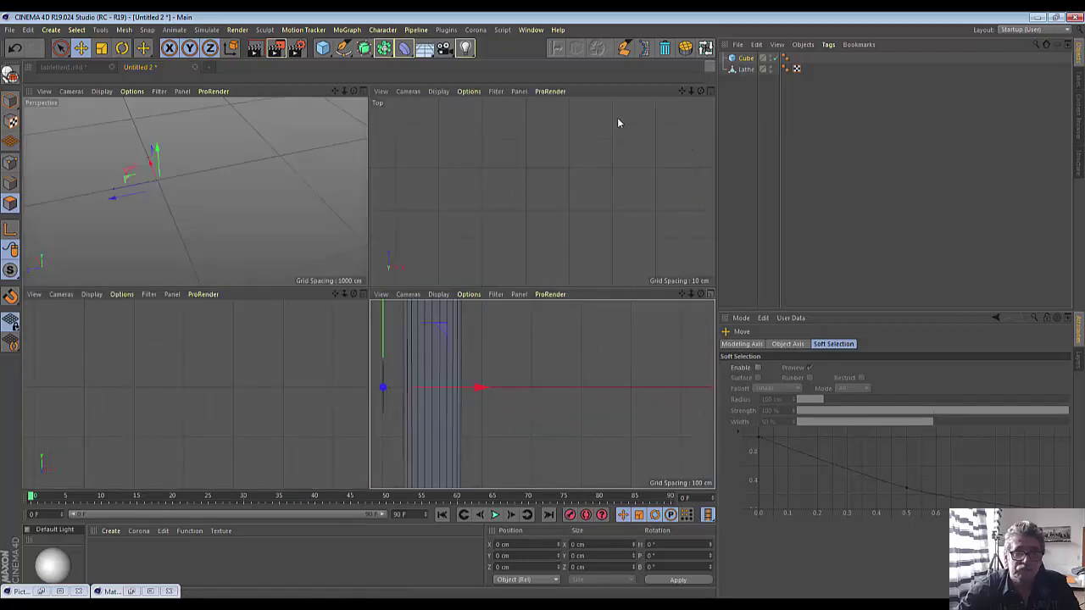
# Recentre and zoom the tube in the enlarged Right view, then return to four views
pyautogui.click(361, 295)
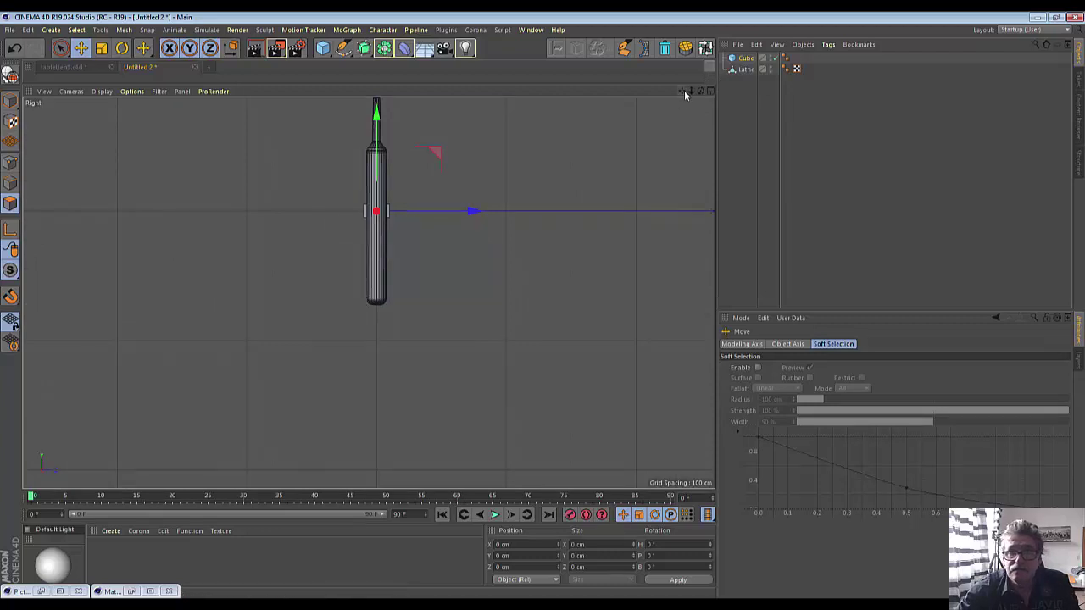
pyautogui.moveTo(682, 91)
pyautogui.mouseDown()
pyautogui.moveTo(674, 174)
pyautogui.moveTo(651, 192)
pyautogui.mouseUp()
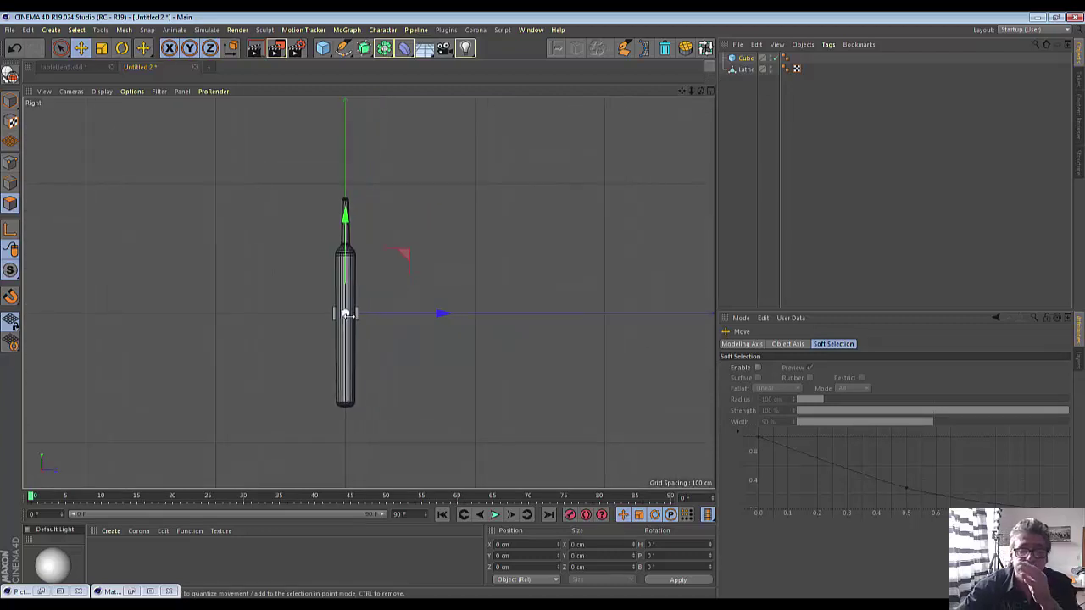
pyautogui.scroll(3, 374, 307)
pyautogui.scroll(-3, 374, 304)
pyautogui.scroll(-1, 375, 302)
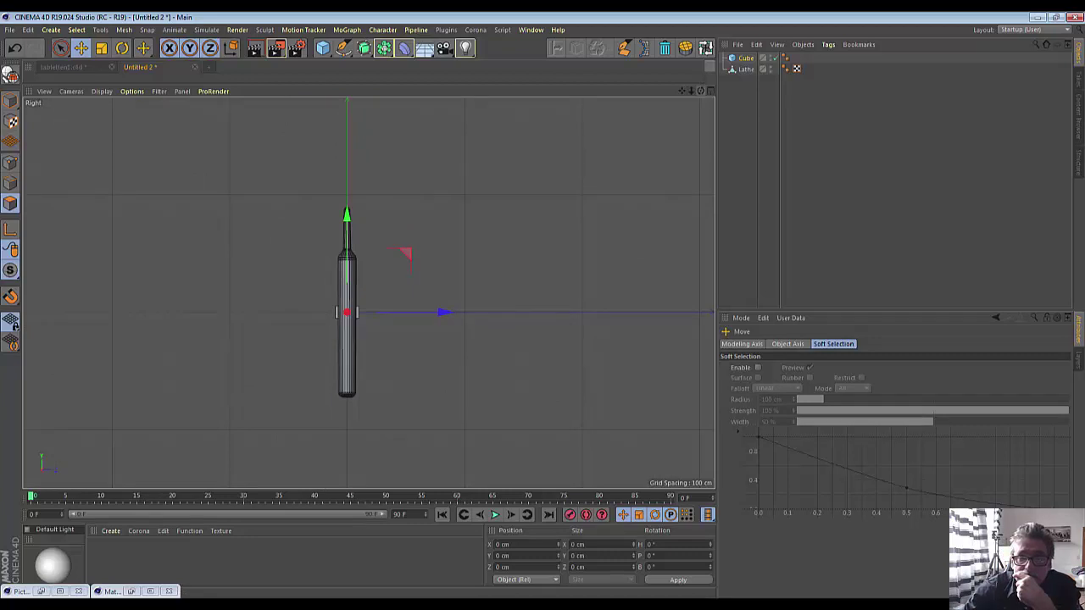
pyautogui.click(708, 92)
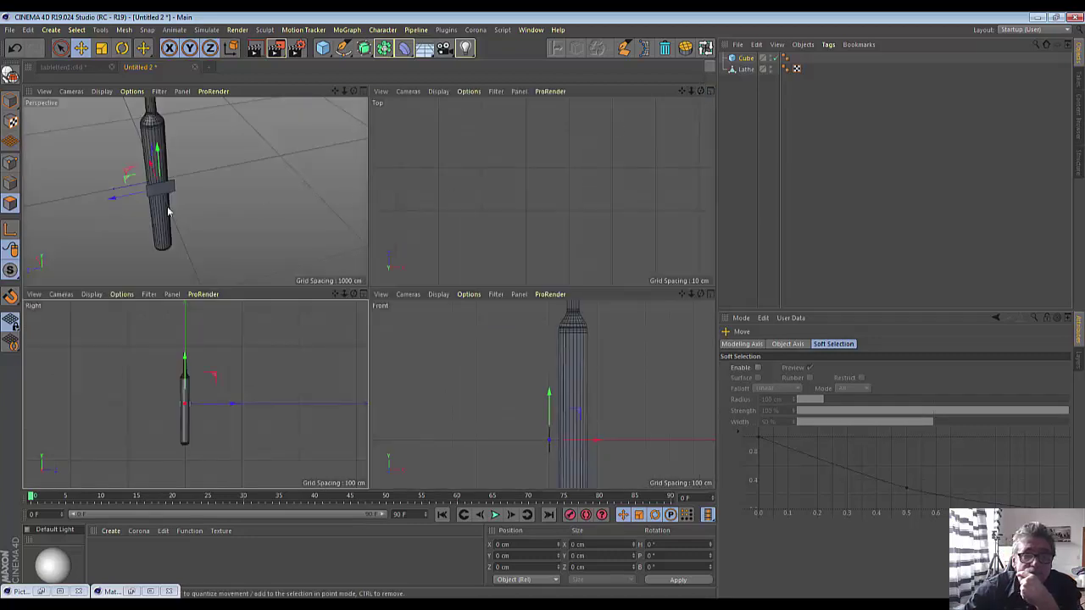
# Slide the slab sideways into the tube's centre and maximize the Right view
pyautogui.moveTo(153, 164); pyautogui.dragTo(145, 154)
pyautogui.moveTo(354, 91); pyautogui.dragTo(195, 192)
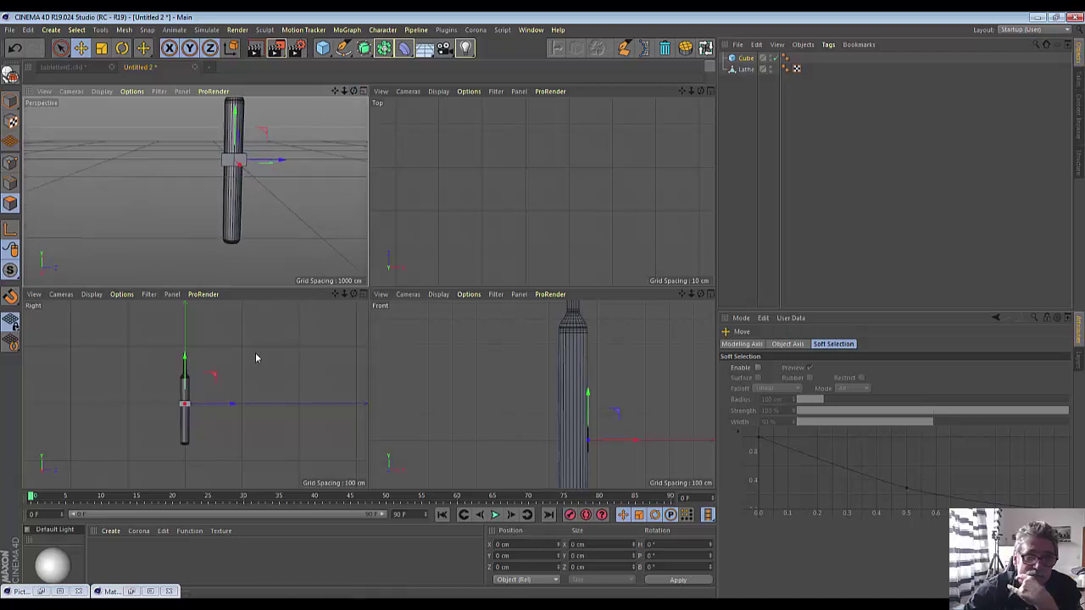
pyautogui.click(365, 294)
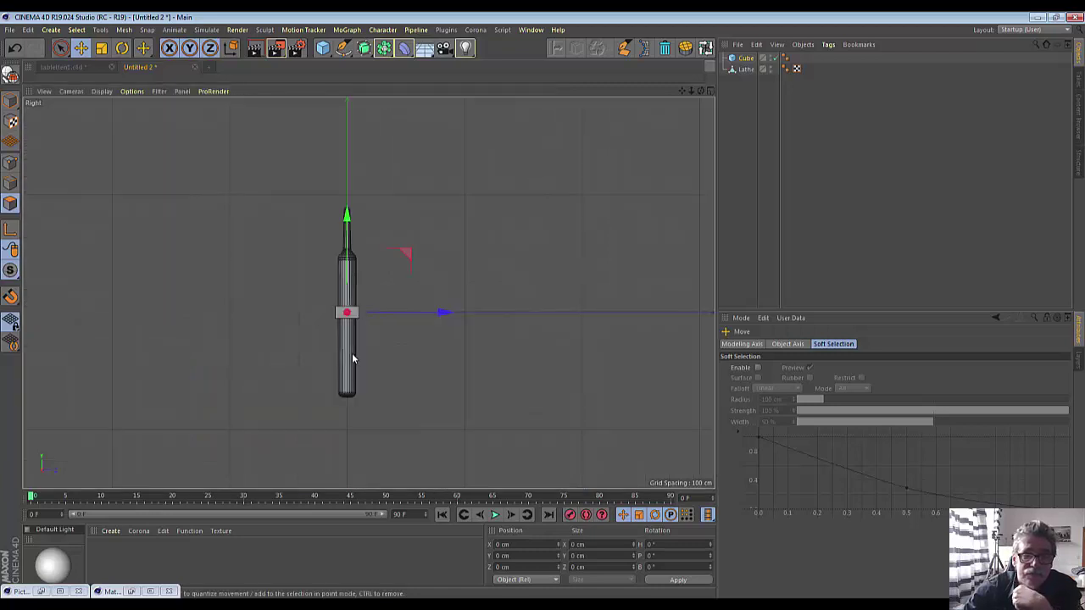
pyautogui.scroll(3, 350, 360)
pyautogui.scroll(2, 346, 368)
pyautogui.scroll(-2, 346, 370)
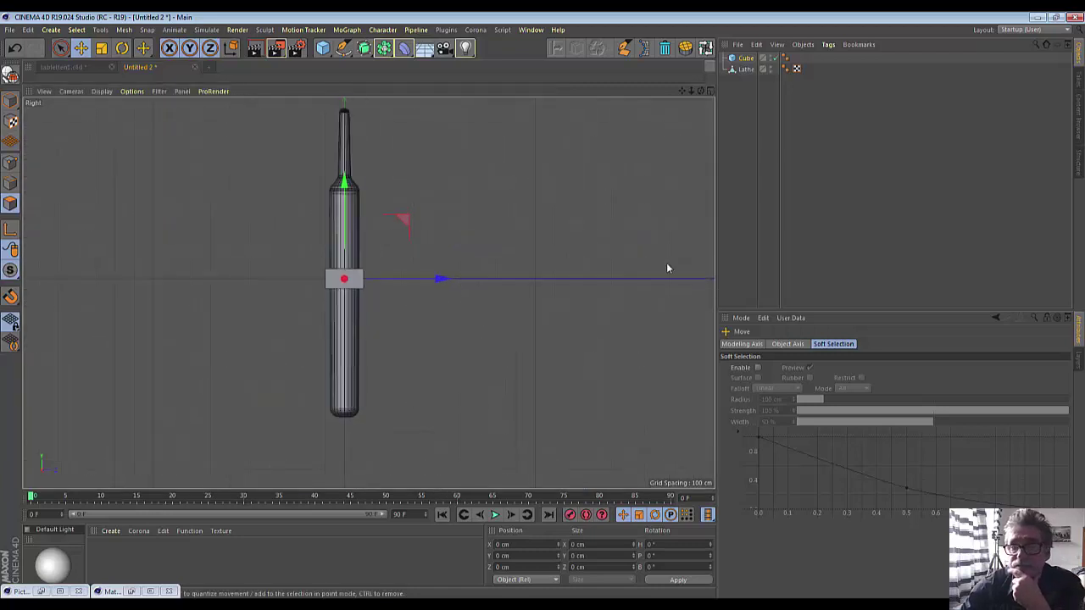
pyautogui.click(745, 58)
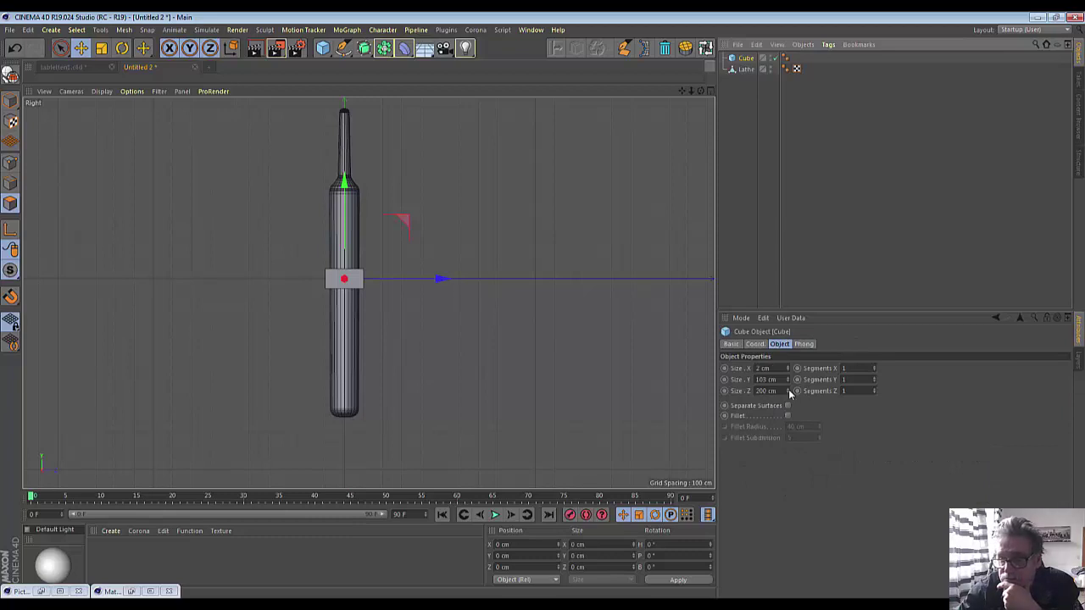
# Resize the plate to 2 × 1082 × 132 cm and position it inside the tube
pyautogui.moveTo(787, 391)
pyautogui.mouseDown()
pyautogui.moveTo(830, 391)
pyautogui.moveTo(788, 390)
pyautogui.mouseUp()
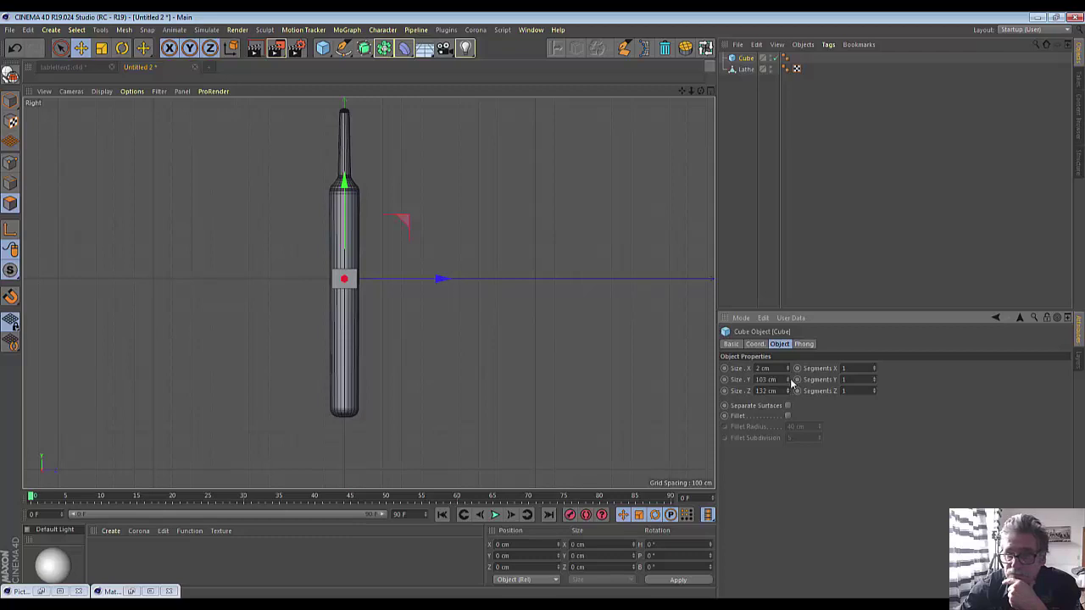
pyautogui.moveTo(787, 379); pyautogui.dragTo(868, 379)
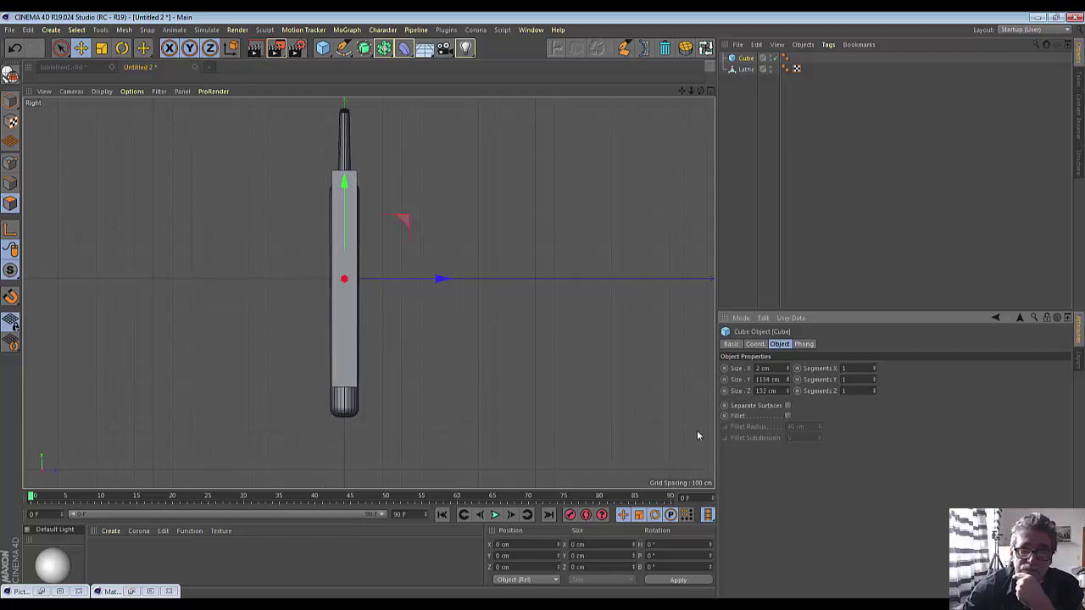
pyautogui.moveTo(345, 188); pyautogui.dragTo(347, 215)
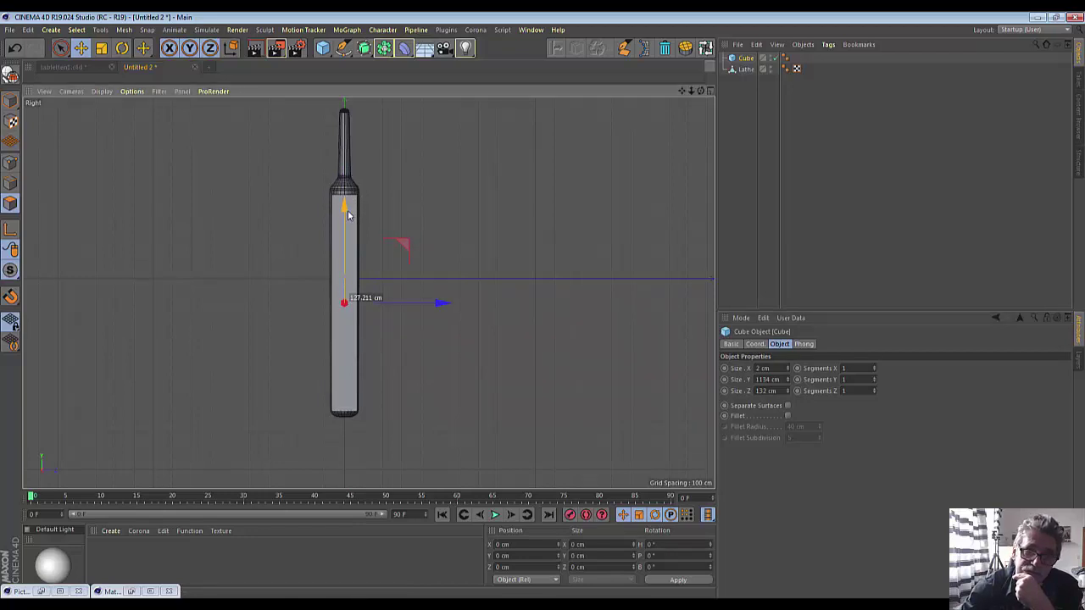
pyautogui.moveTo(348, 214); pyautogui.dragTo(345, 211)
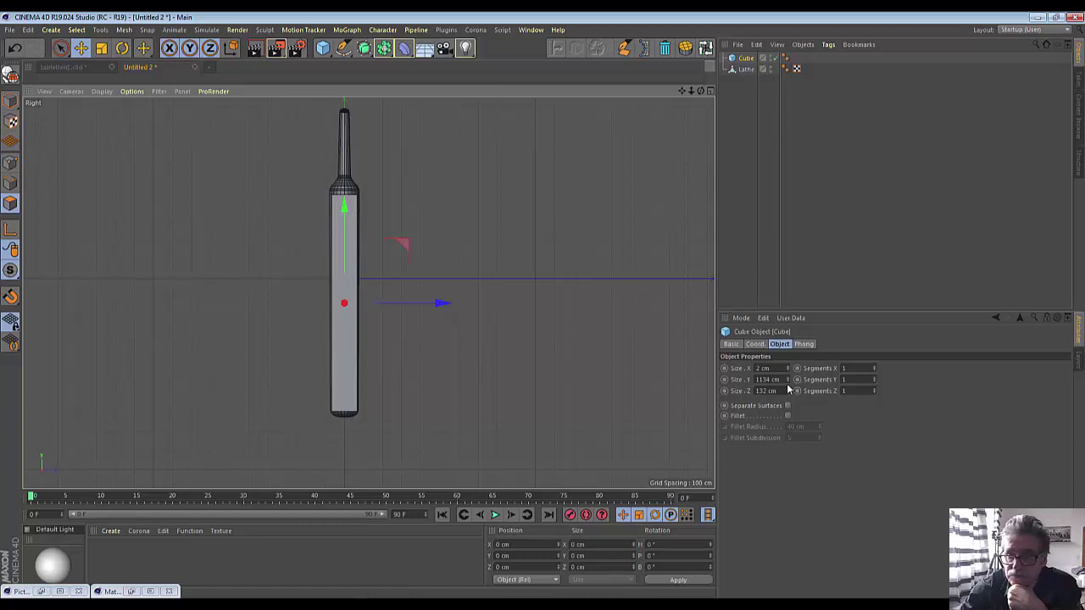
pyautogui.moveTo(787, 378); pyautogui.dragTo(788, 398)
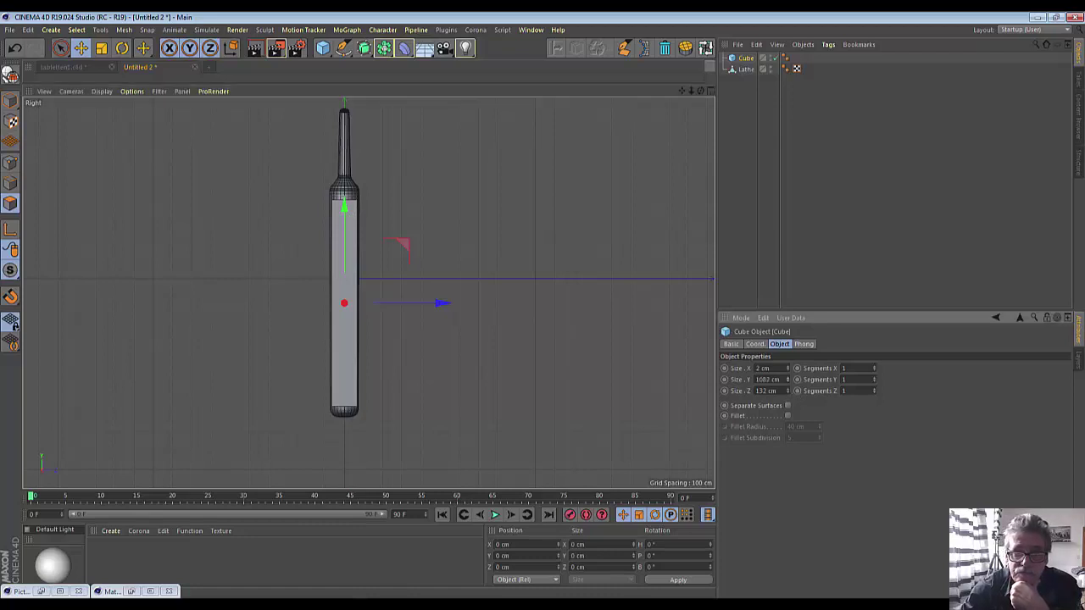
pyautogui.moveTo(347, 212); pyautogui.dragTo(347, 201)
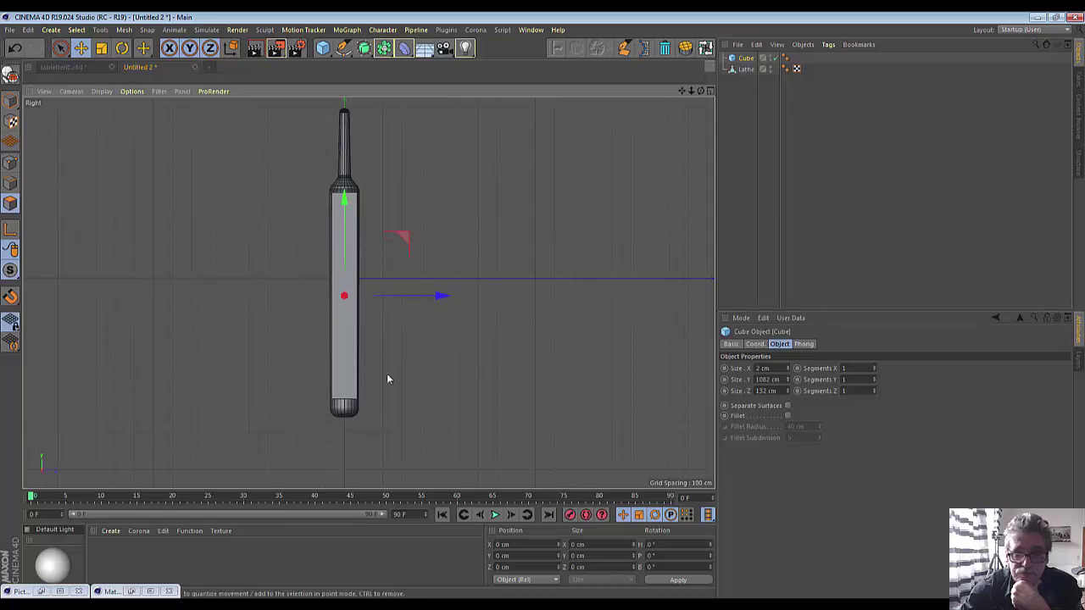
pyautogui.scroll(3, 384, 379)
pyautogui.scroll(2, 383, 381)
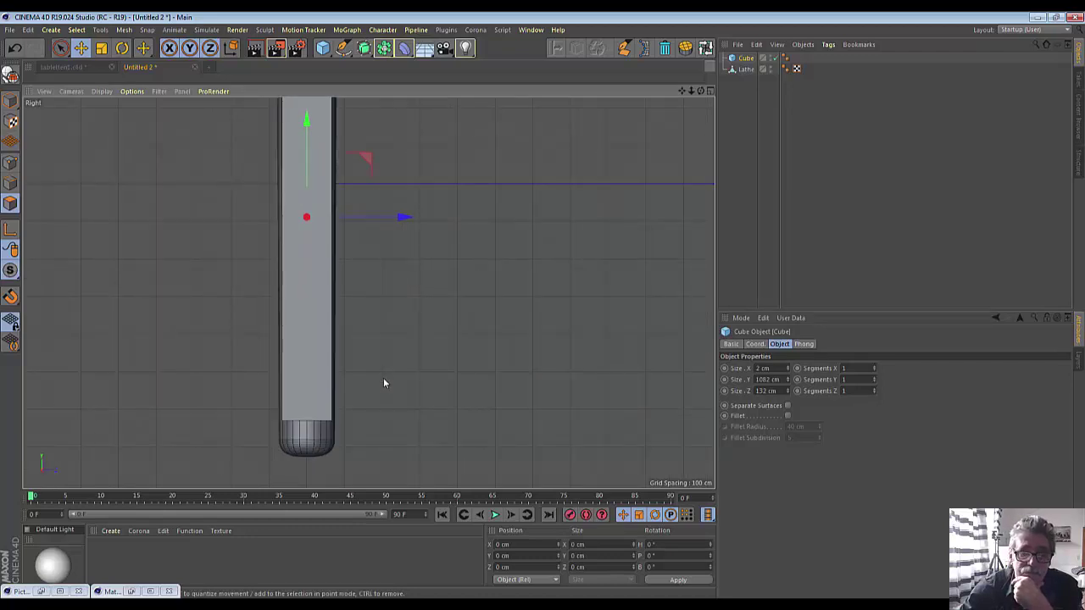
pyautogui.scroll(-2, 383, 381)
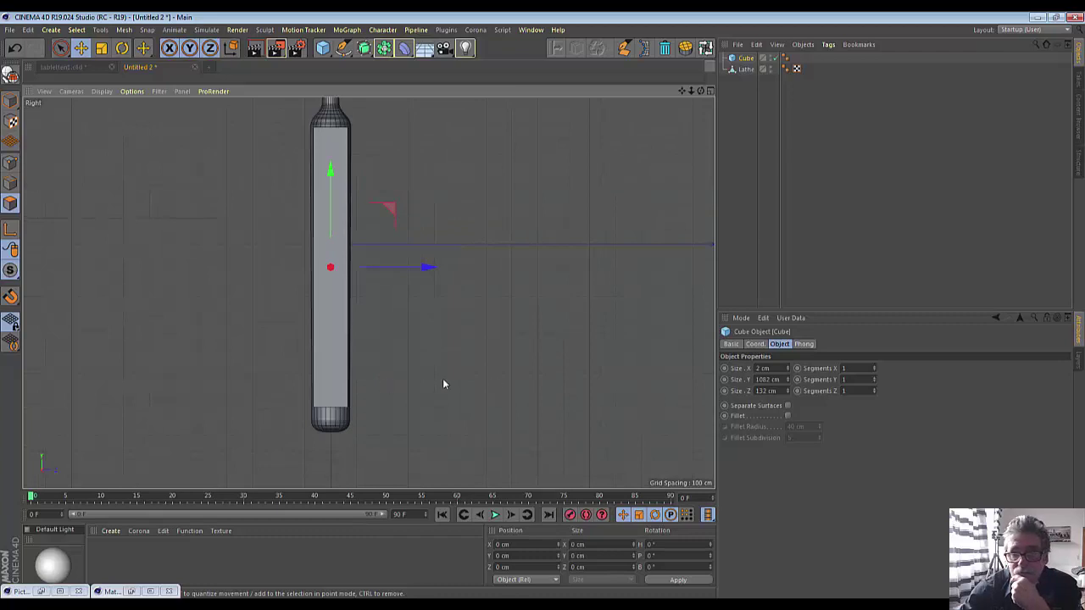
# Give the plate two height segments and orbit the maximized Perspective view
pyautogui.click(874, 379)
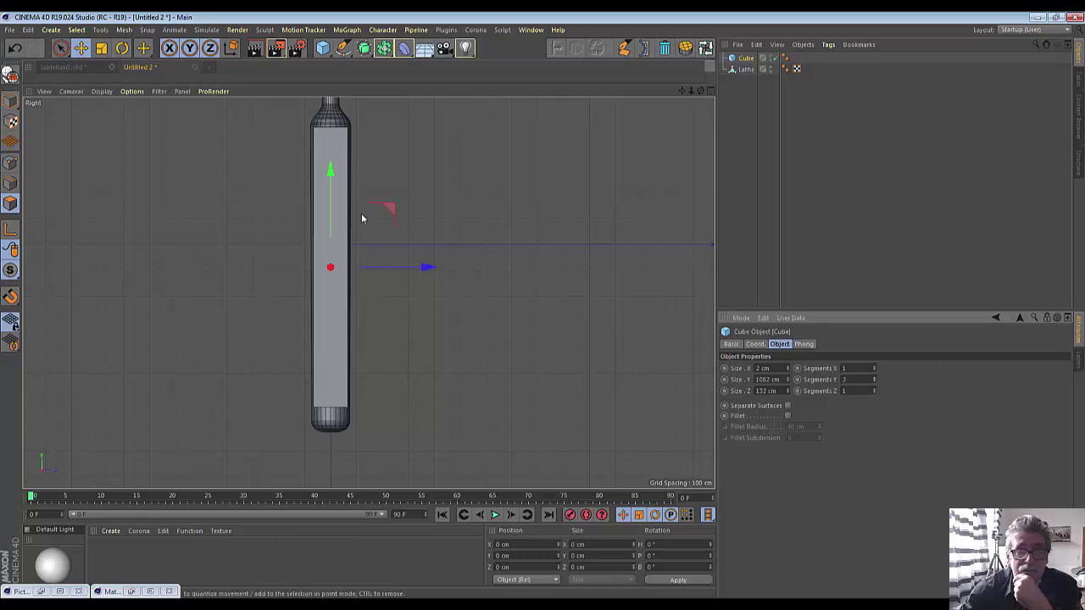
pyautogui.click(102, 92)
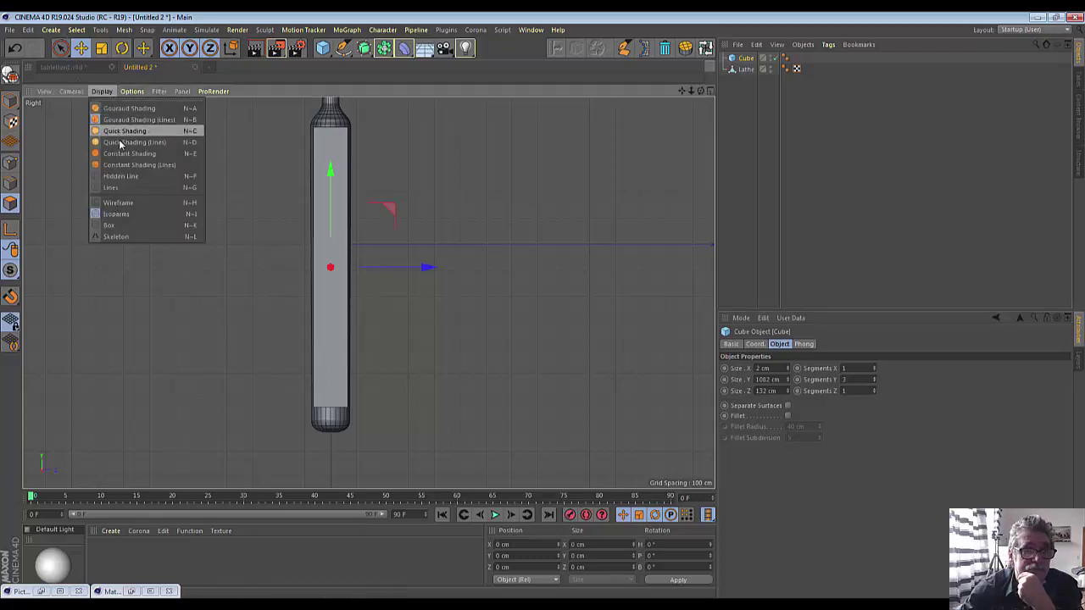
pyautogui.click(119, 142)
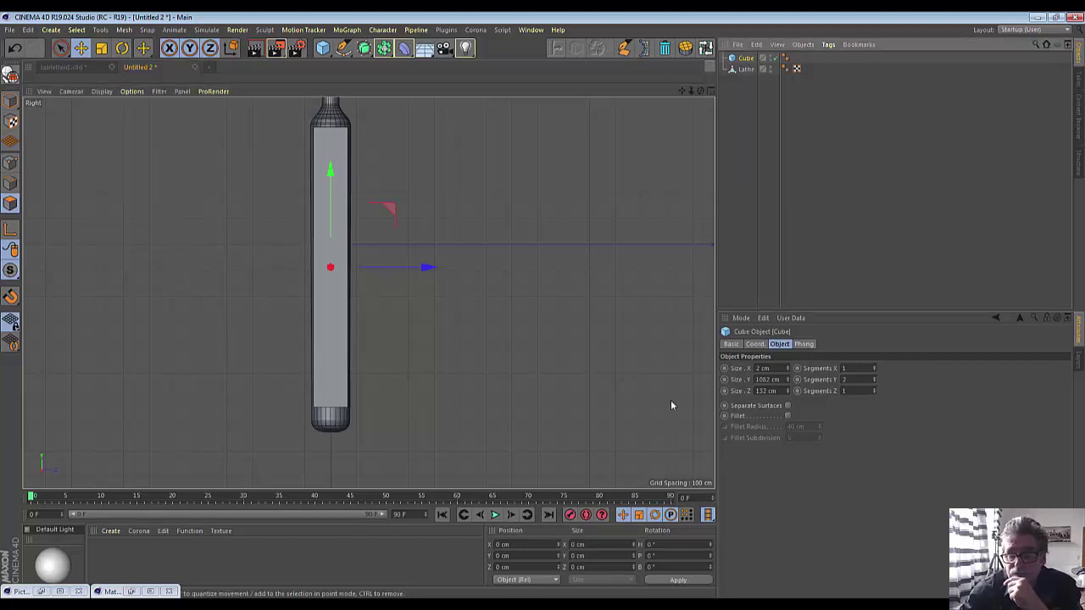
pyautogui.middleClick(701, 99)
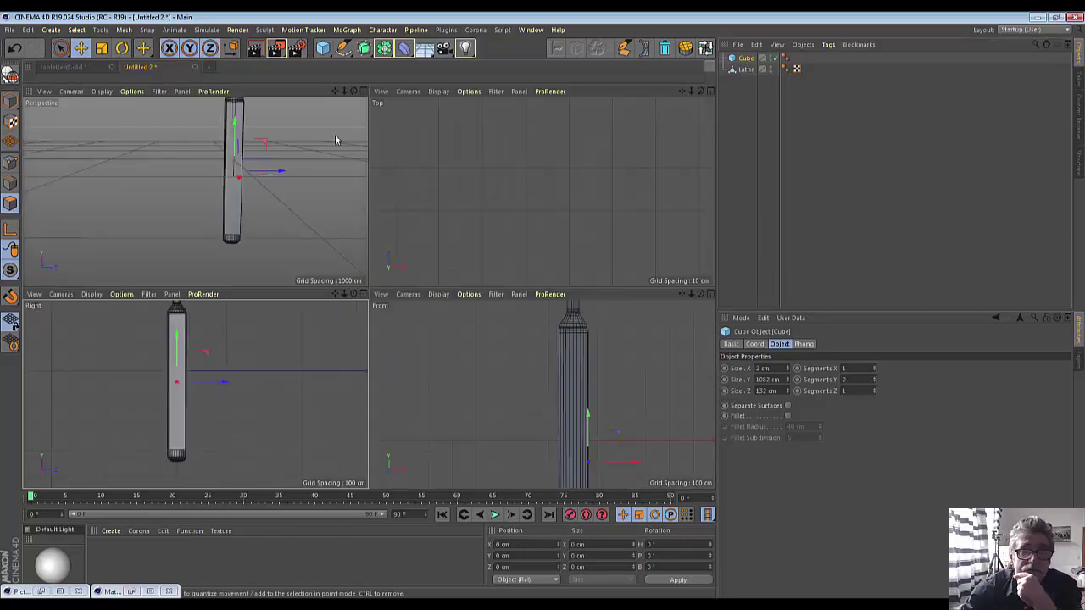
pyautogui.middleClick(366, 100)
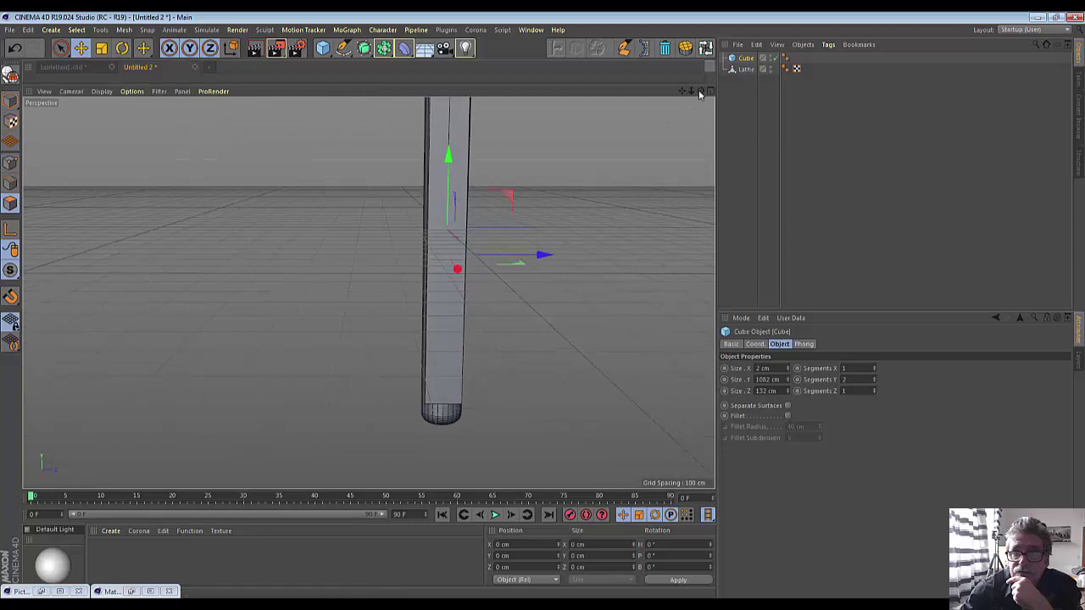
pyautogui.moveTo(700, 91); pyautogui.dragTo(367, 292)
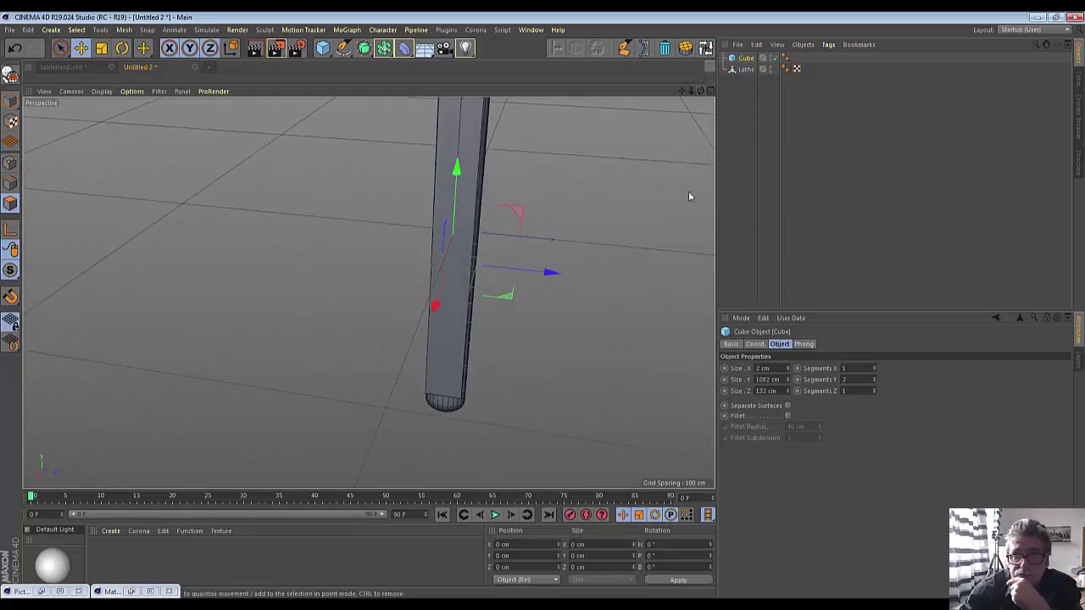
# Reset the plate to one height segment and turn on Constant Shading (Lines)
pyautogui.click(874, 383)
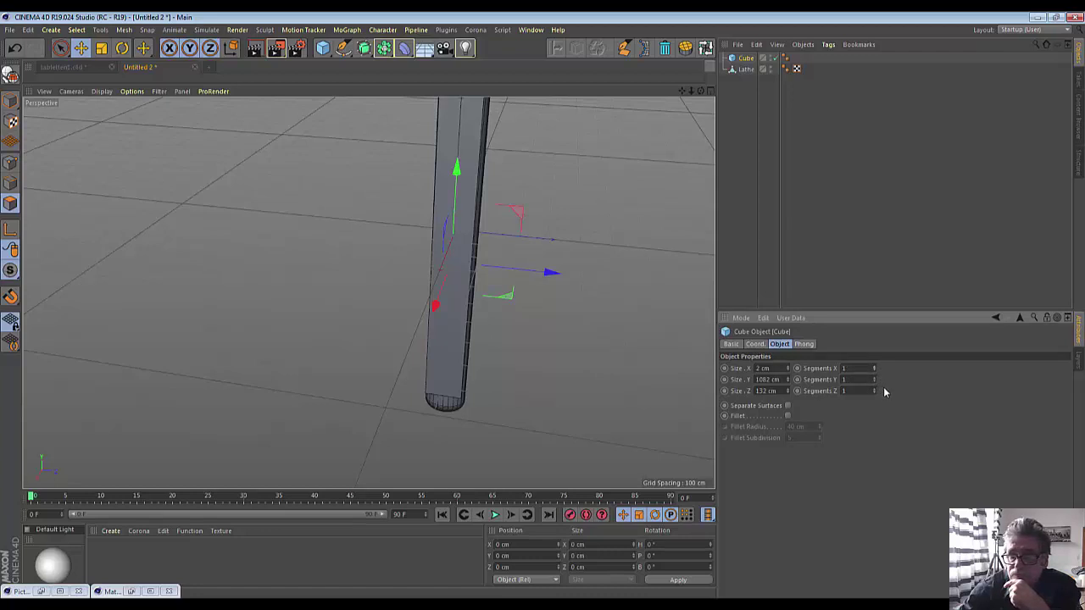
pyautogui.click(102, 91)
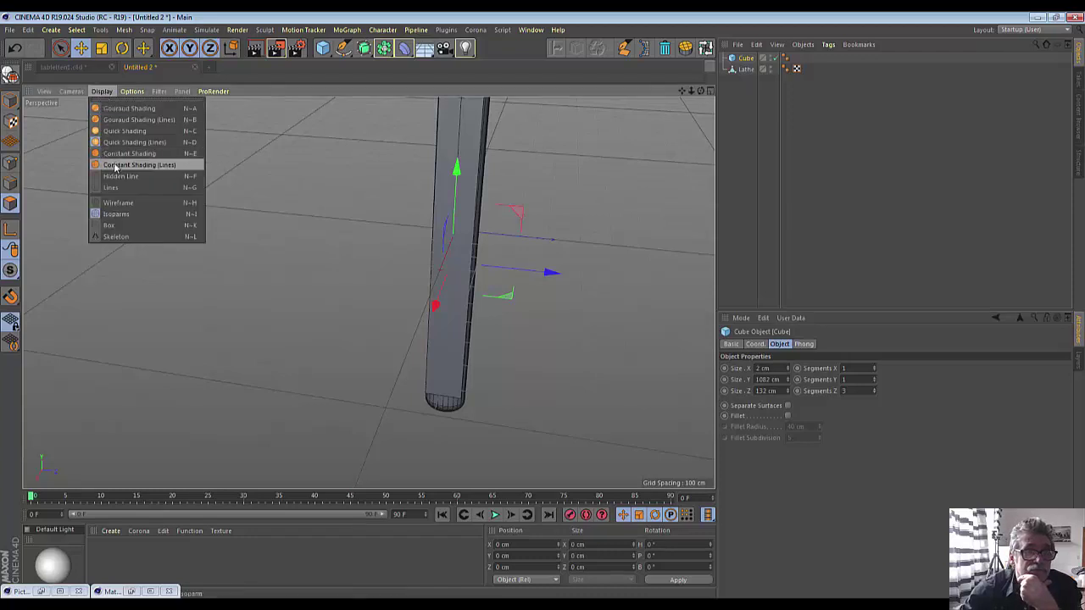
pyautogui.click(116, 167)
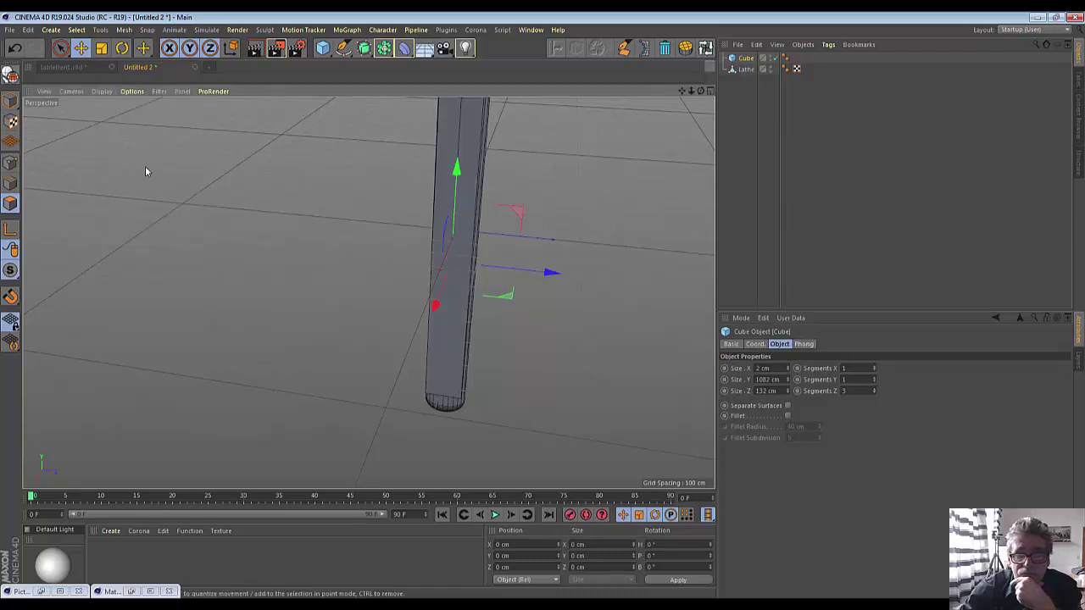
# Give the plate two height segments and reposition it beside the tube, undoing one stray move
pyautogui.moveTo(682, 90); pyautogui.dragTo(601, 90)
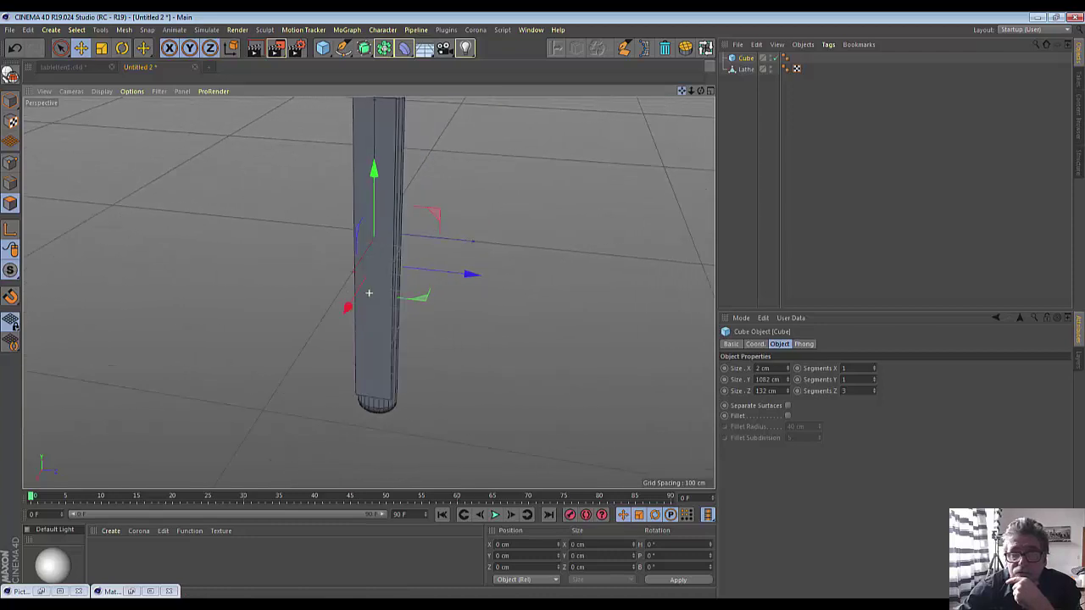
pyautogui.moveTo(700, 90); pyautogui.dragTo(806, 248)
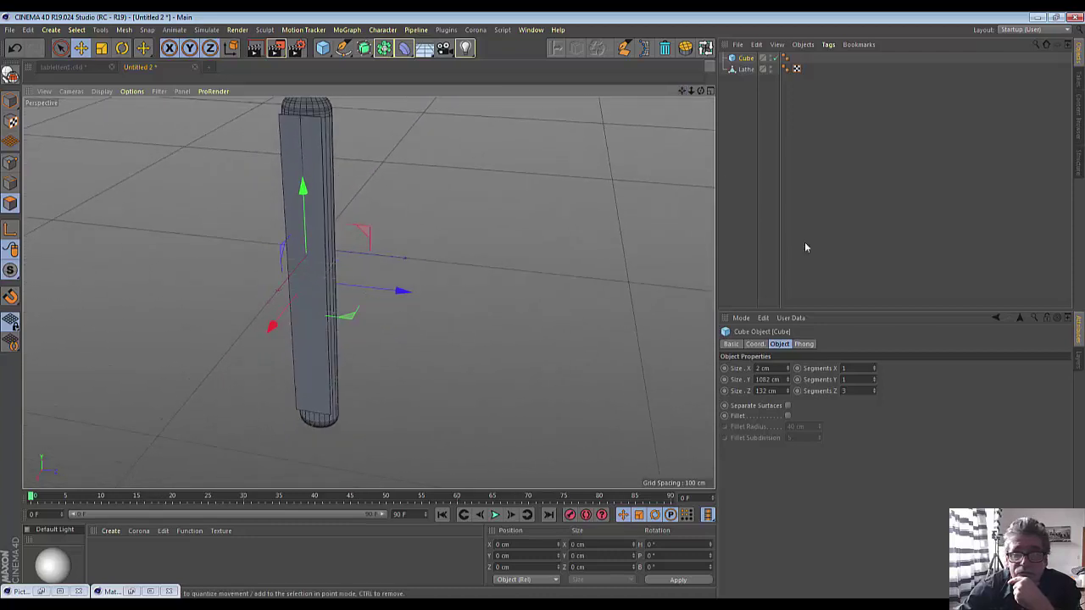
pyautogui.click(874, 380)
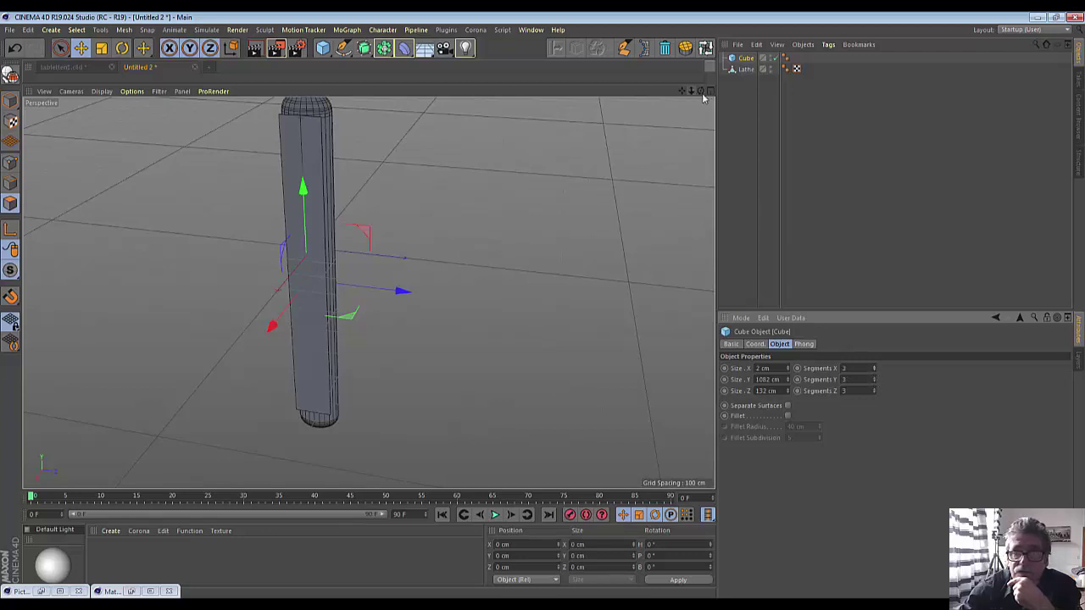
pyautogui.moveTo(700, 90); pyautogui.dragTo(368, 293)
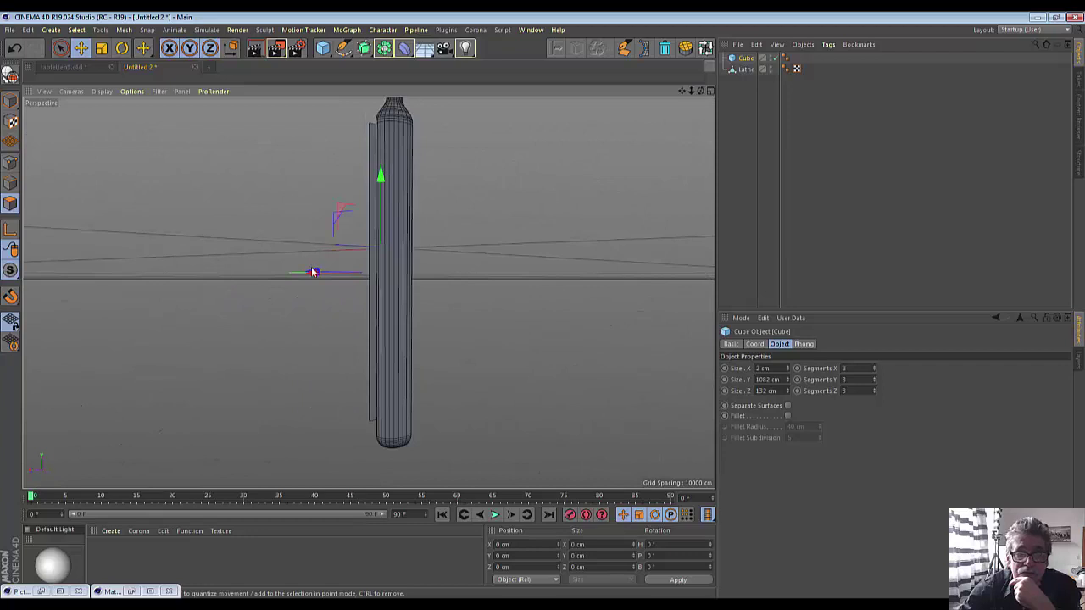
pyautogui.moveTo(313, 272); pyautogui.dragTo(265, 272)
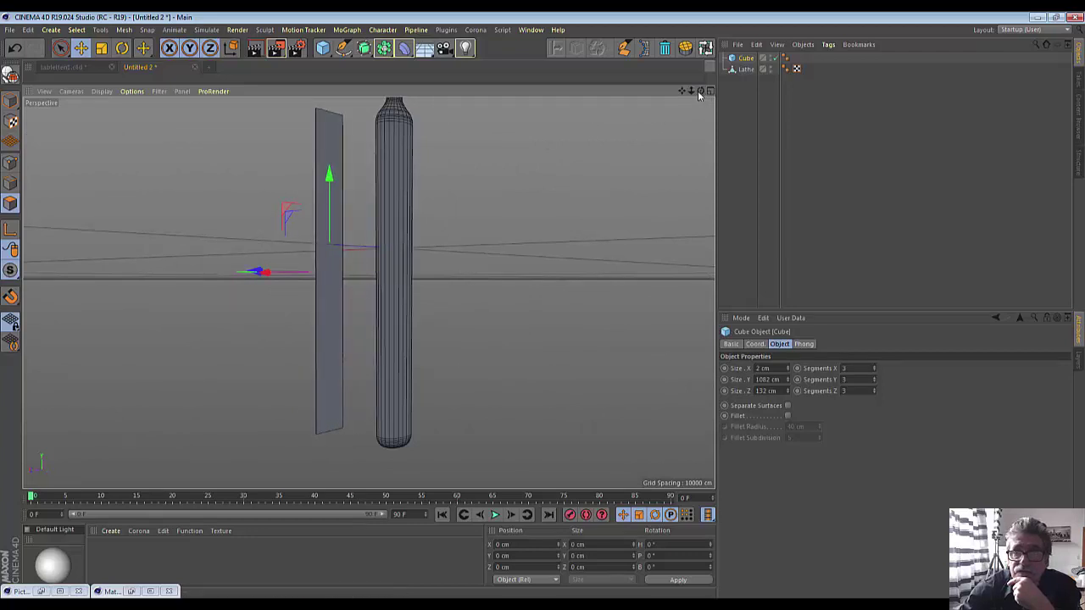
pyautogui.moveTo(700, 91); pyautogui.dragTo(636, 119)
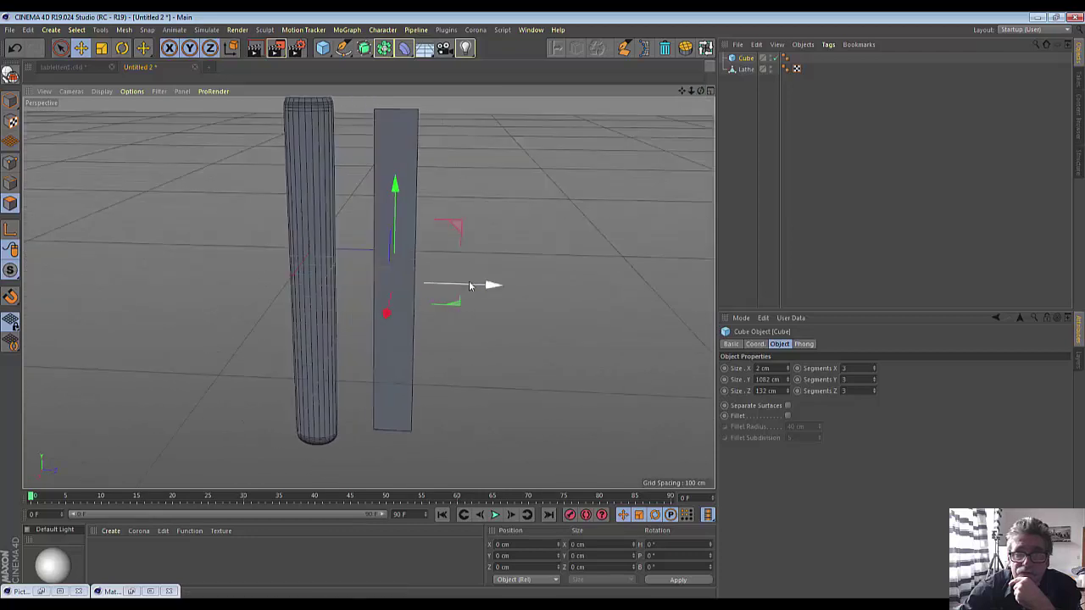
pyautogui.moveTo(496, 287); pyautogui.dragTo(410, 285)
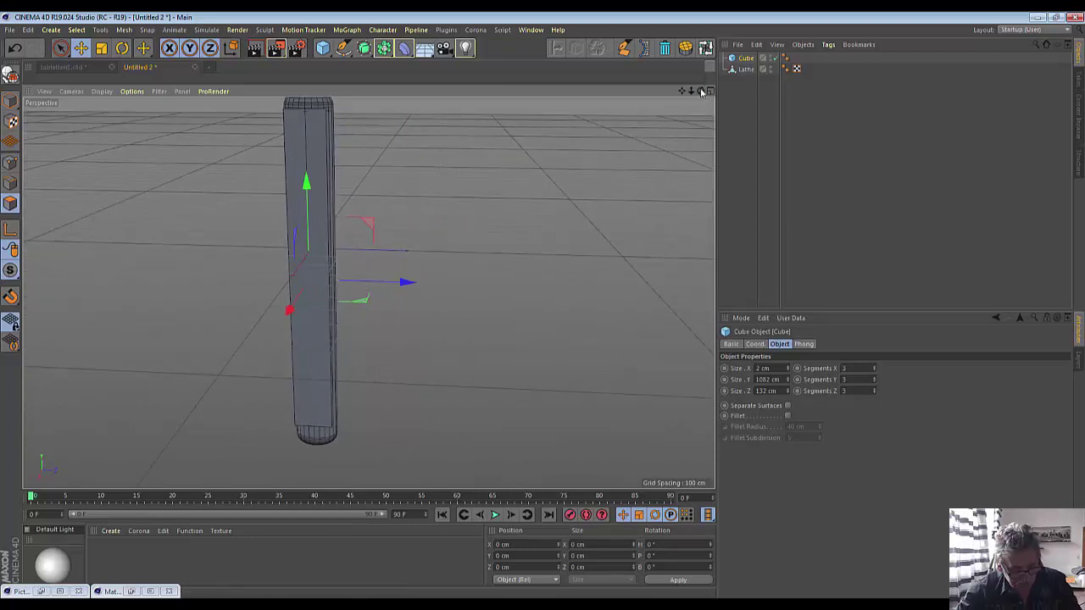
pyautogui.hotkey('ctrl', 'z')
pyautogui.hotkey('ctrl', 'y')
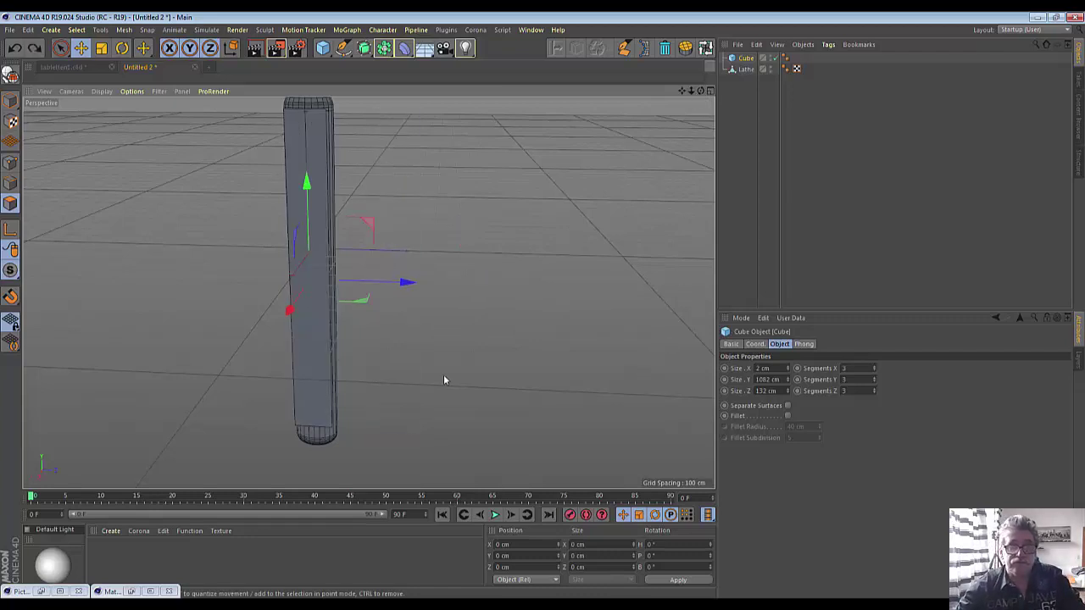
pyautogui.moveTo(291, 312); pyautogui.dragTo(280, 343)
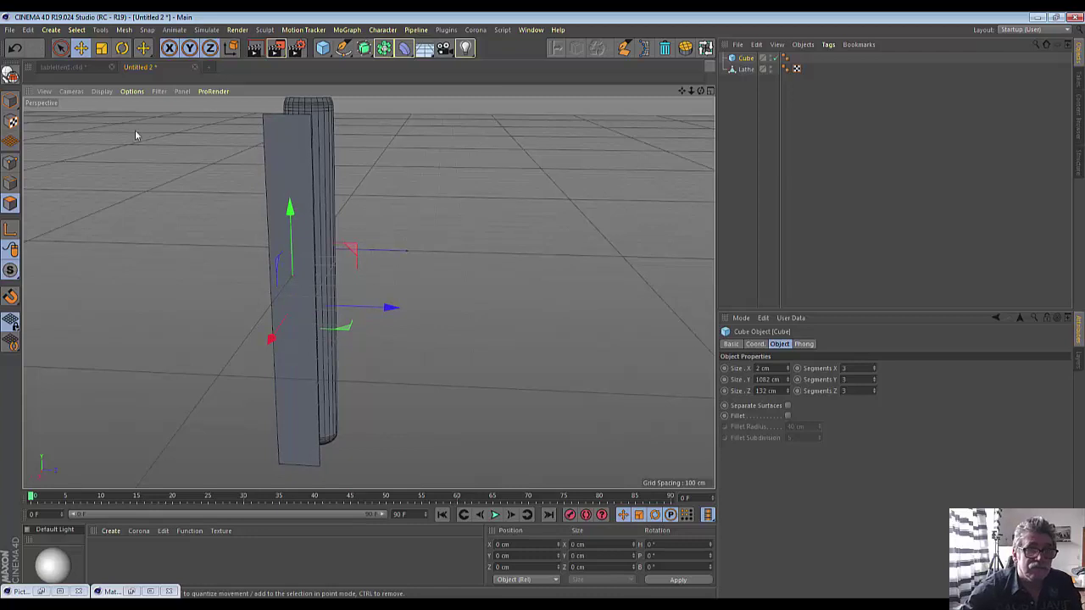
# Switch to brighter shading and adjust the plate's segments, leaving one width segment
pyautogui.click(133, 91)
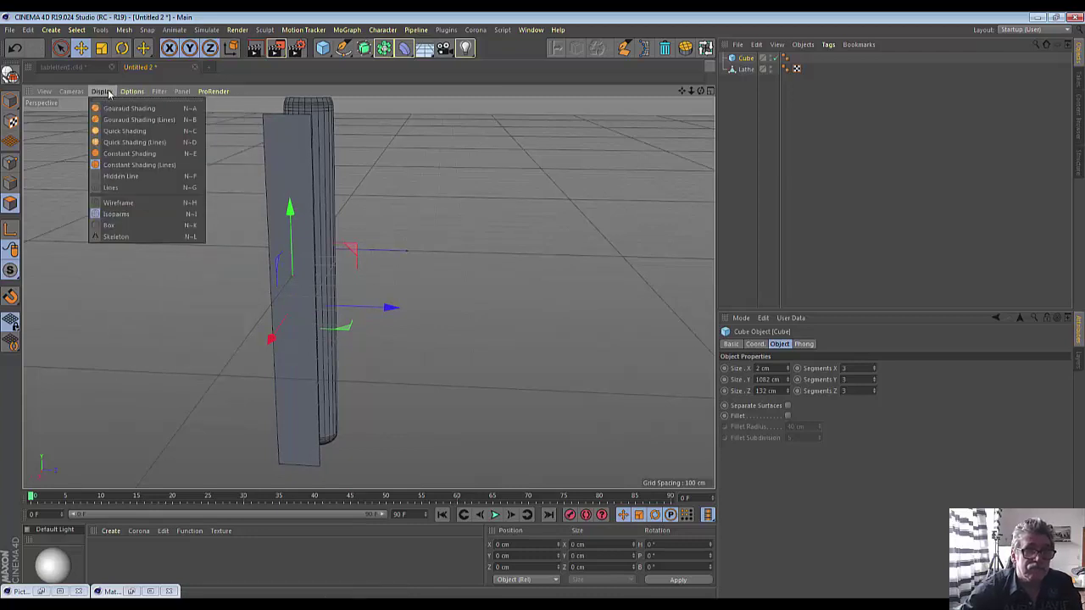
pyautogui.click(107, 143)
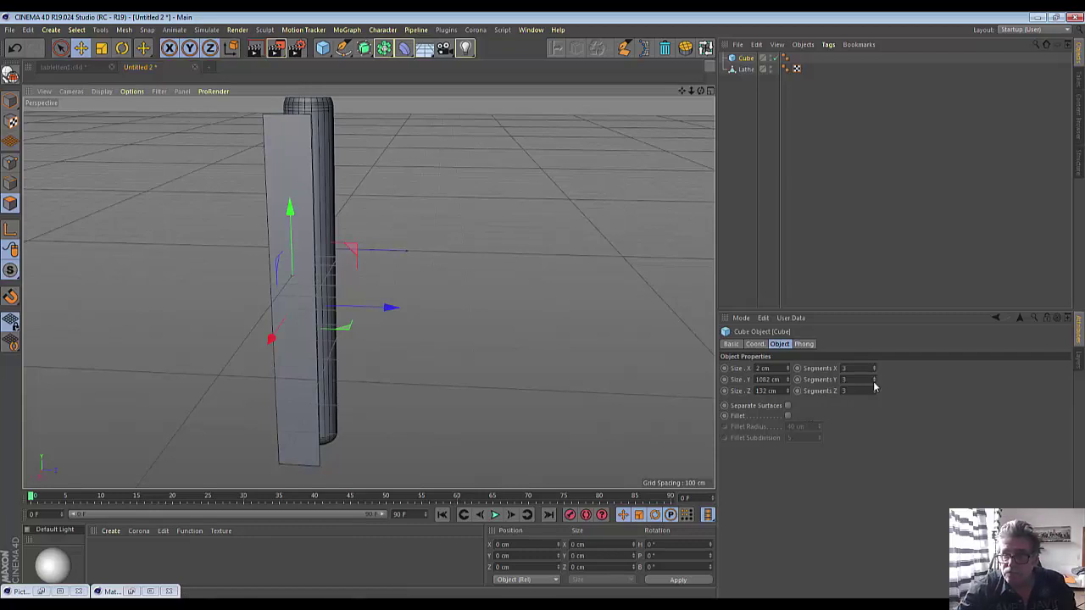
pyautogui.moveTo(873, 379); pyautogui.dragTo(898, 379)
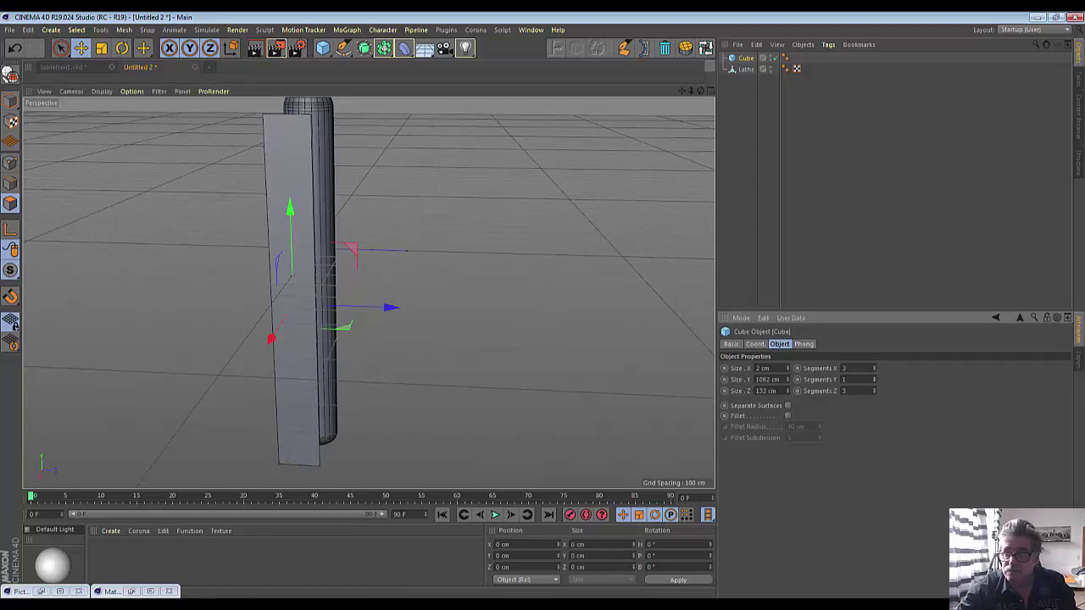
pyautogui.click(873, 371)
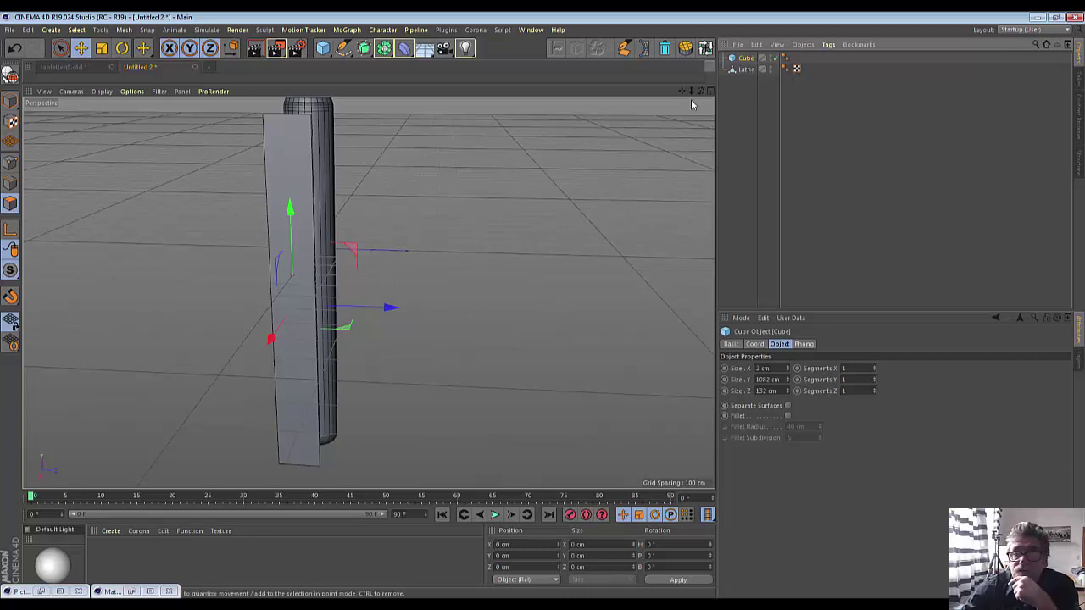
pyautogui.moveTo(700, 91); pyautogui.dragTo(368, 293)
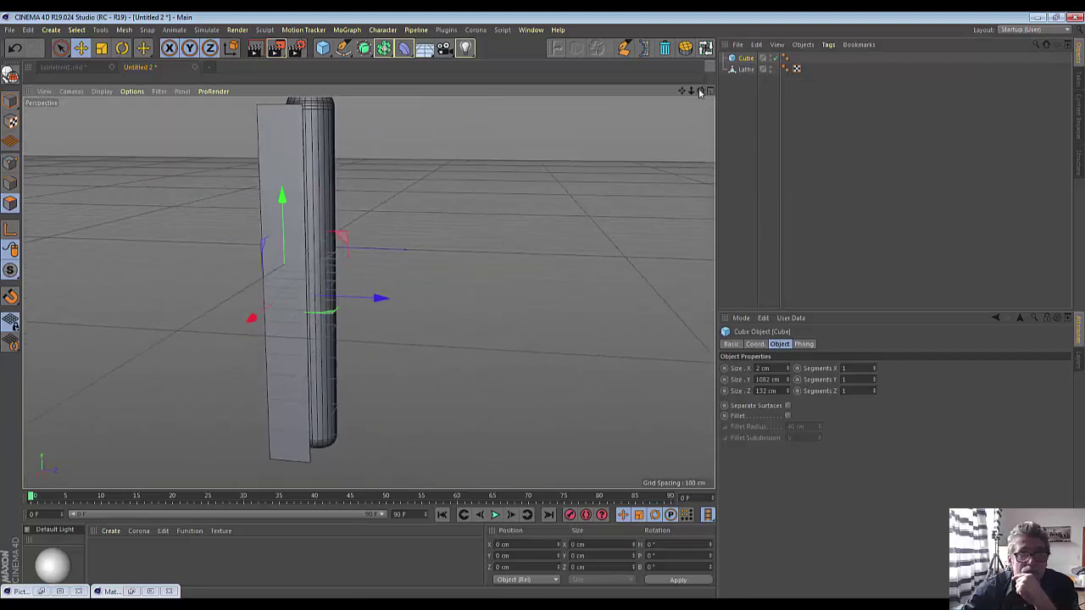
# Make the plate editable and cut edge loops near its bottom end with Loop/Path Cut
pyautogui.click(11, 75)
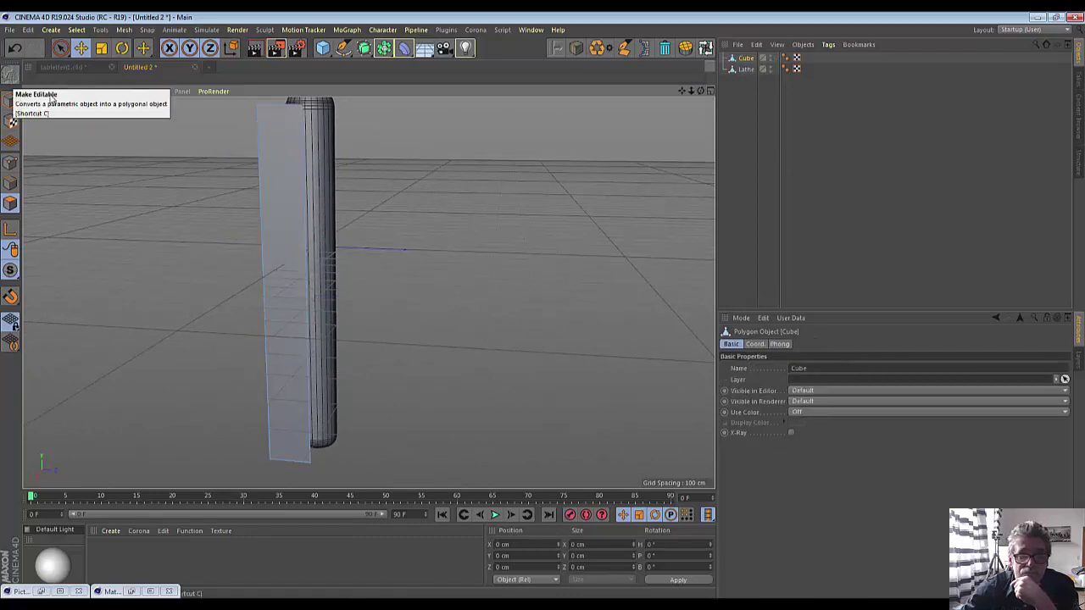
pyautogui.click(577, 50)
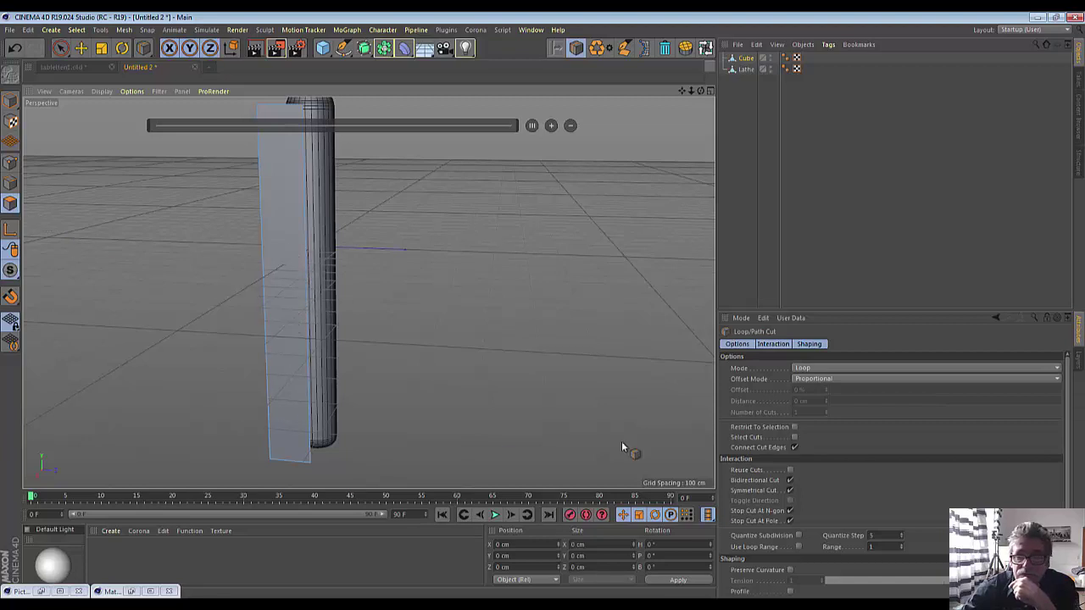
pyautogui.click(746, 58)
pyautogui.moveTo(700, 90); pyautogui.dragTo(367, 292)
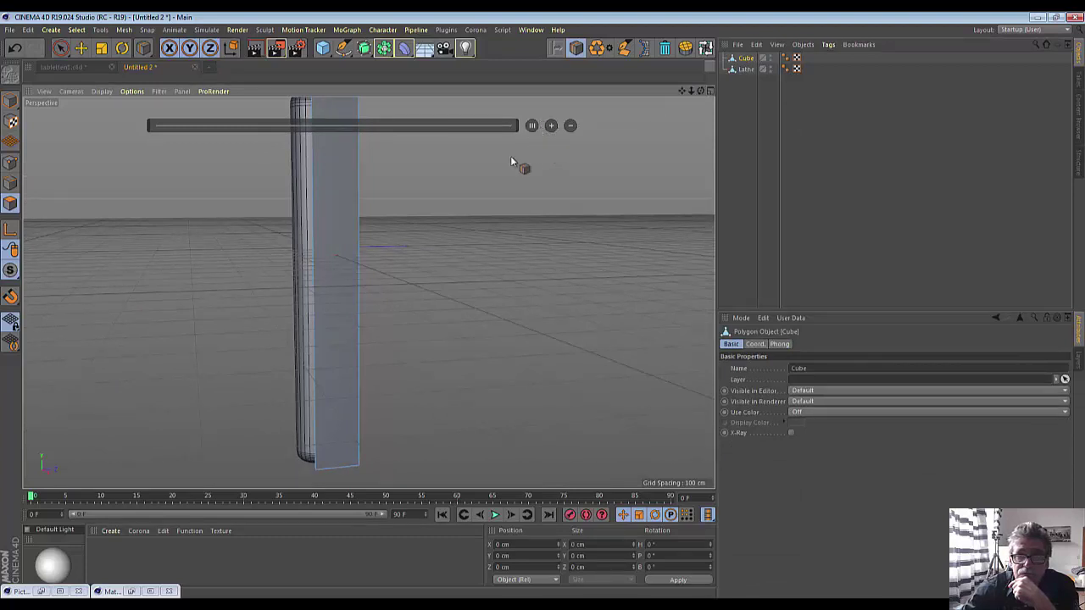
pyautogui.click(323, 472)
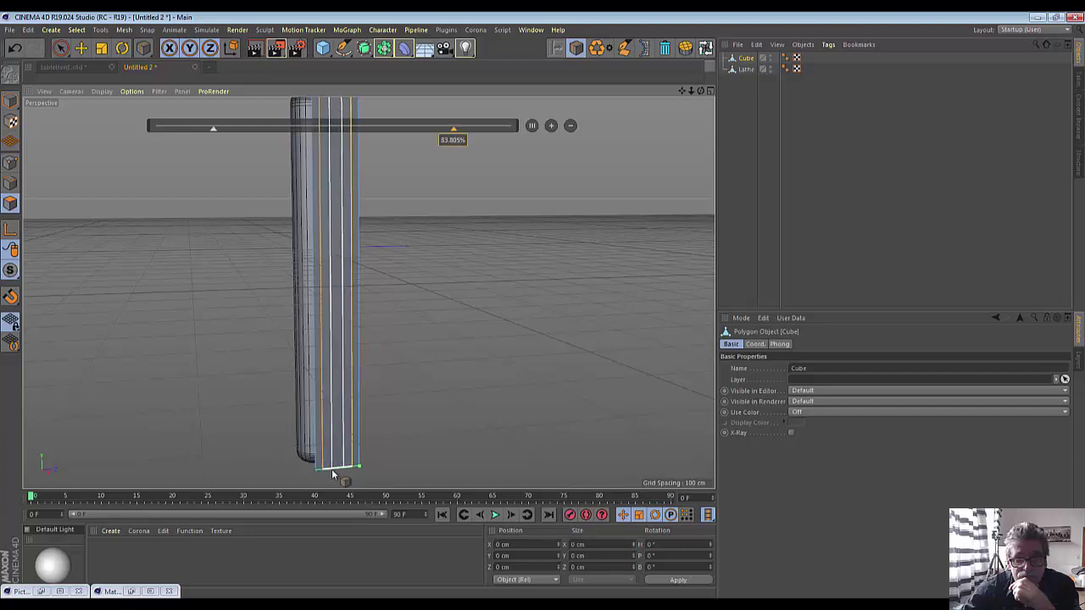
pyautogui.click(333, 473)
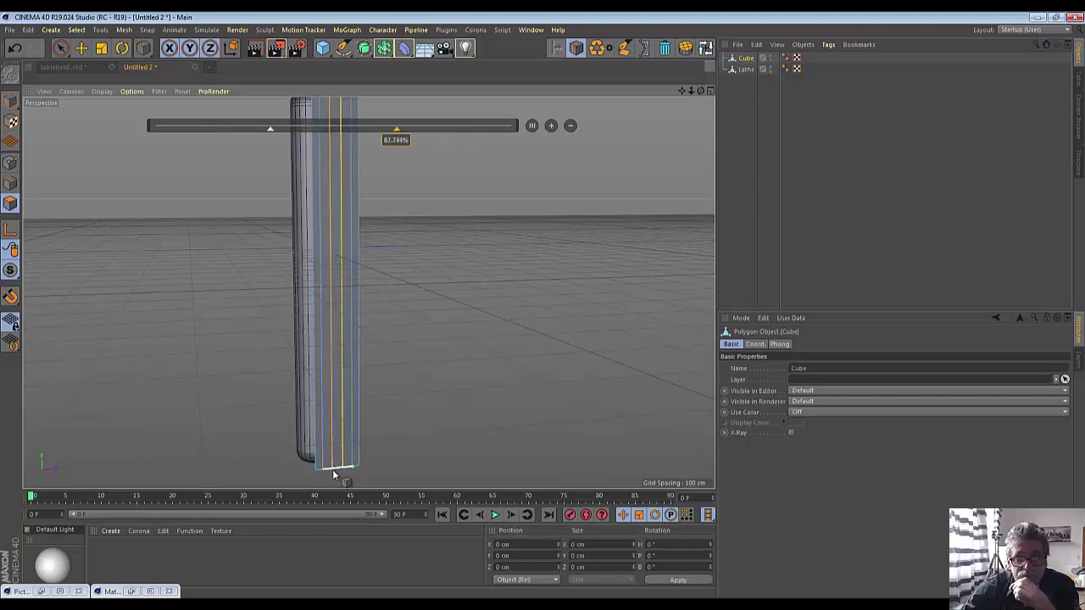
pyautogui.click(357, 422)
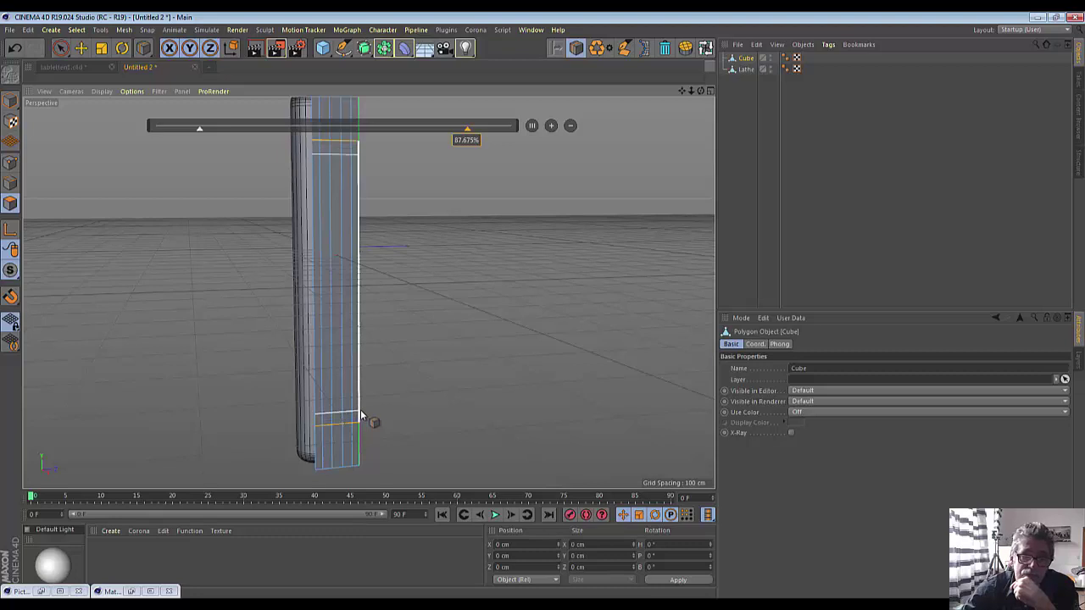
pyautogui.click(361, 413)
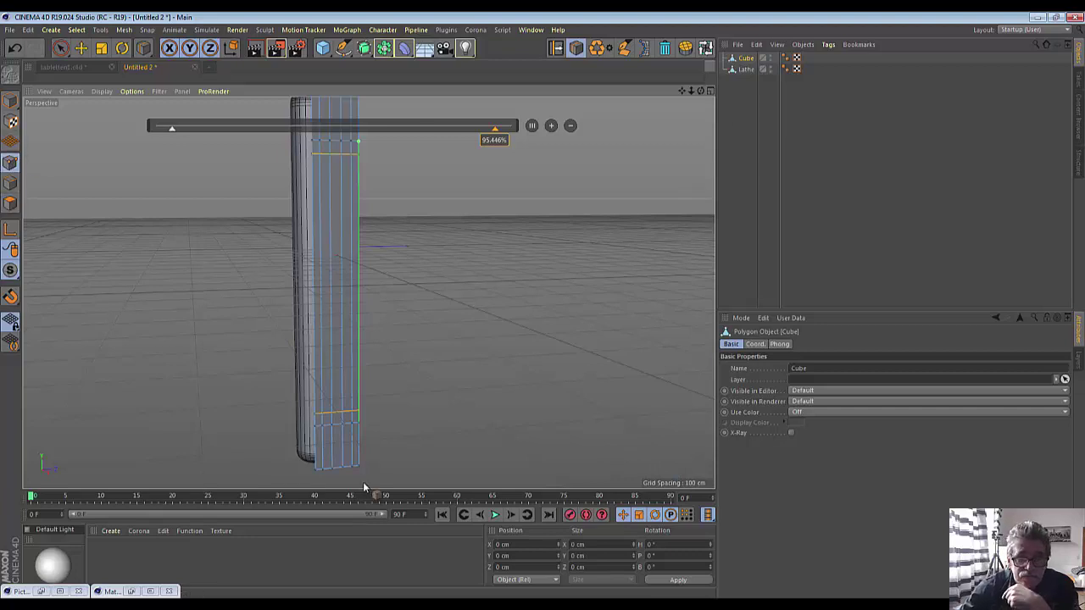
# Maximize the side view and zoom in on the plate
pyautogui.click(710, 91)
pyautogui.click(366, 298)
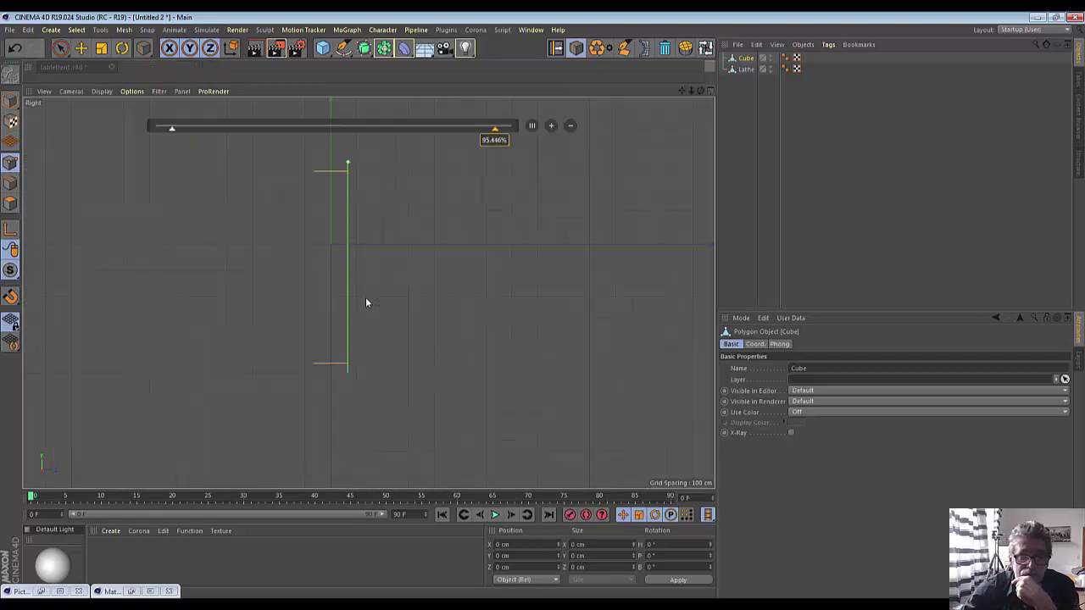
pyautogui.scroll(3, 283, 400)
pyautogui.scroll(3, 283, 400)
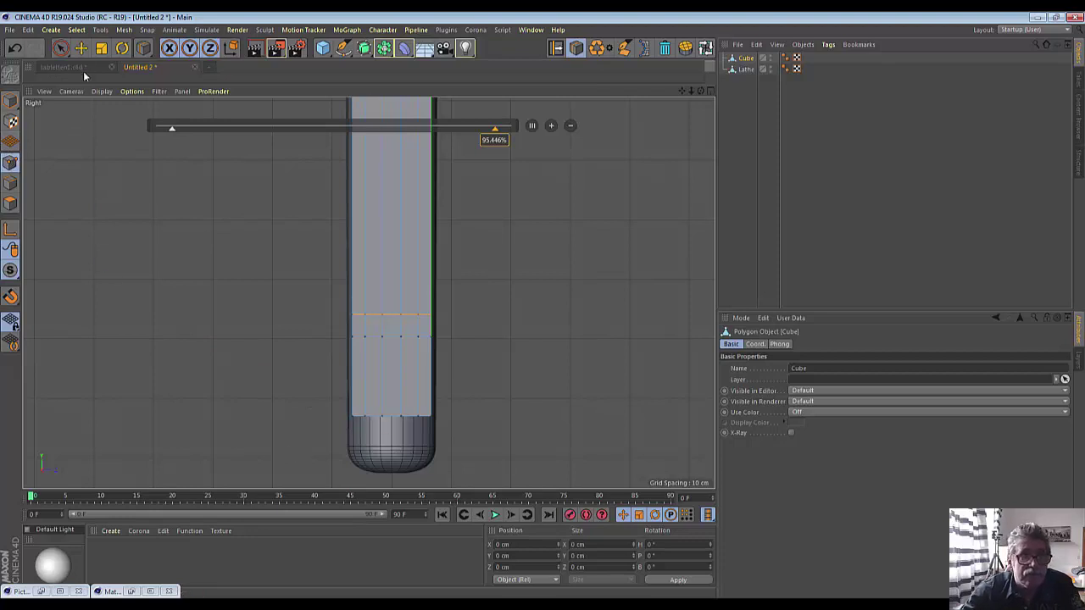
# Select the plate's bottom ring of points and lower it about 16 cm toward the tip
pyautogui.click(60, 48)
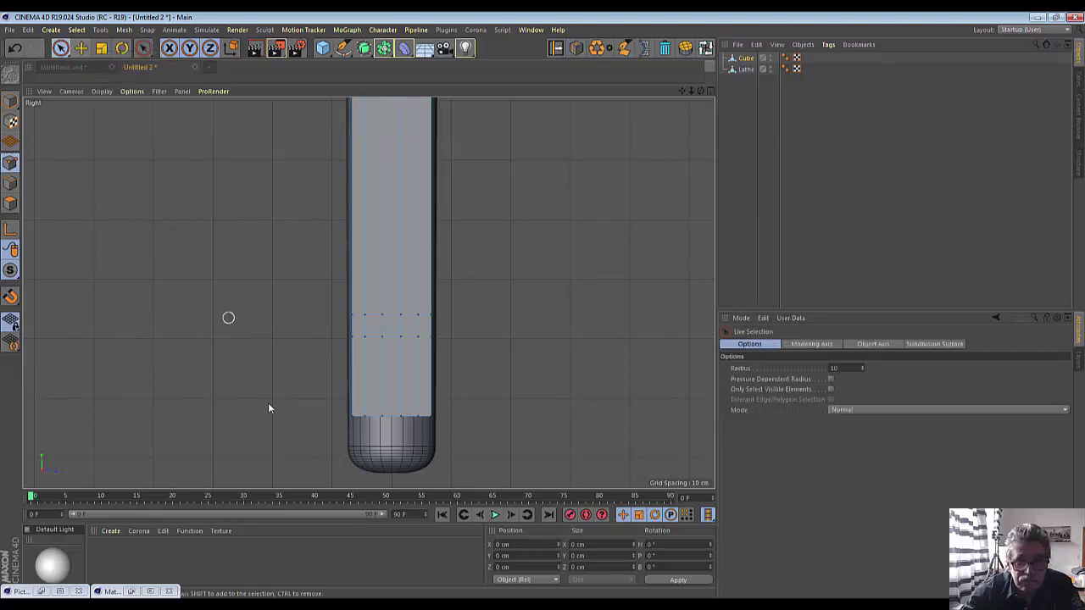
pyautogui.click(417, 418)
pyautogui.moveTo(392, 319); pyautogui.dragTo(391, 329)
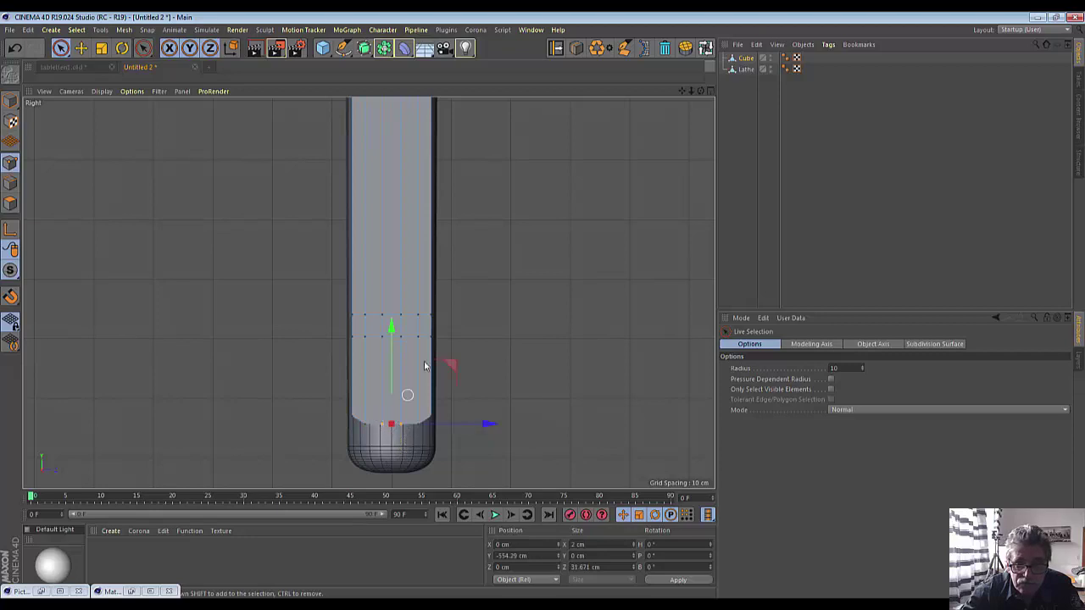
pyautogui.moveTo(390, 325); pyautogui.dragTo(395, 333)
pyautogui.click(560, 469)
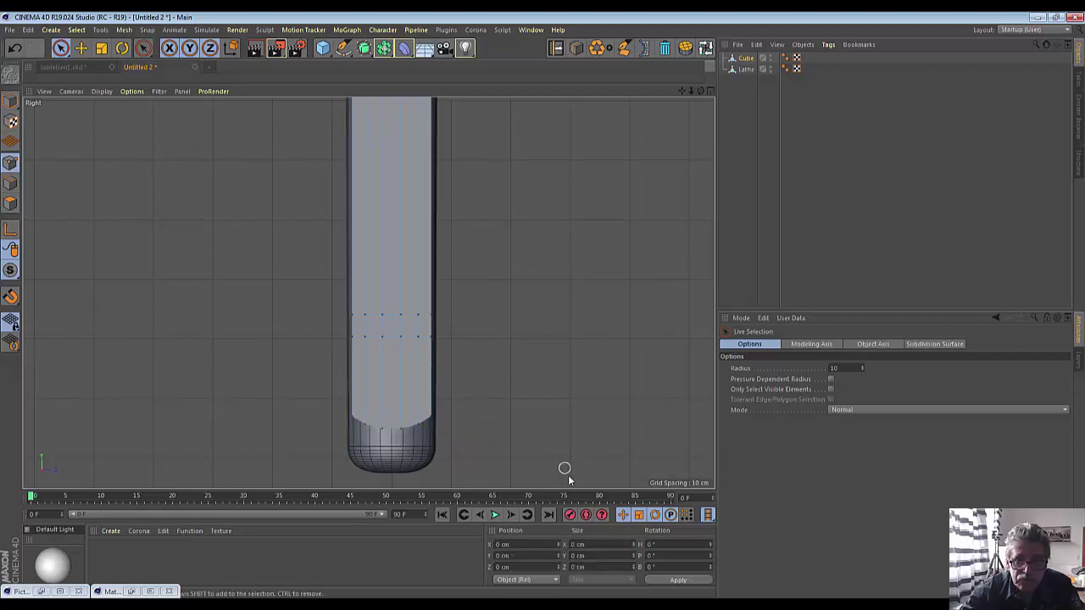
pyautogui.scroll(-2, 544, 387)
pyautogui.scroll(-2, 546, 391)
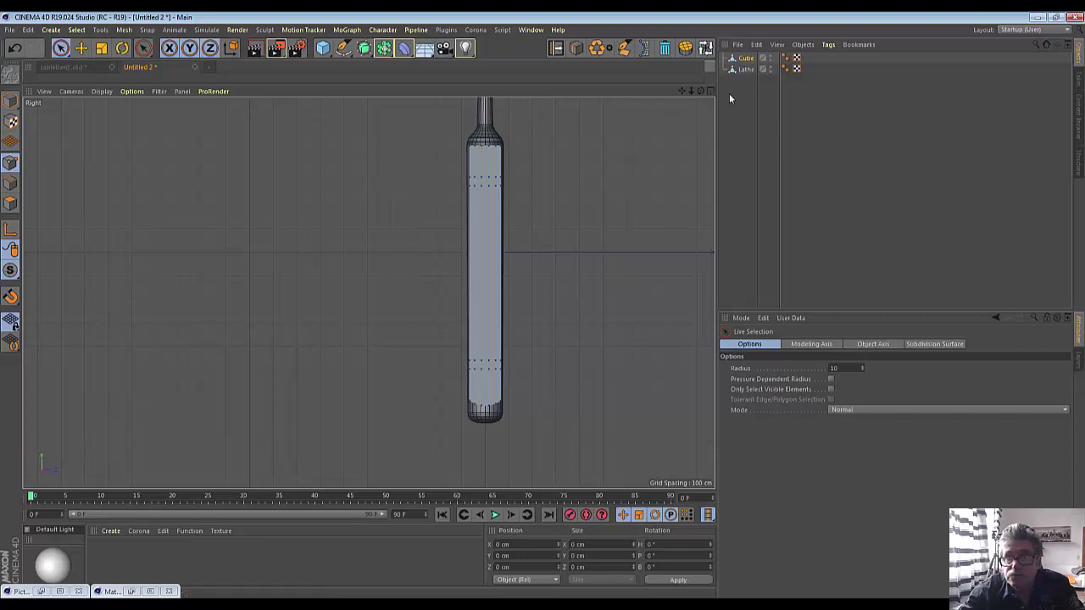
# Scale the plate's depth down to about 113 cm and reselect the Cube
pyautogui.click(101, 49)
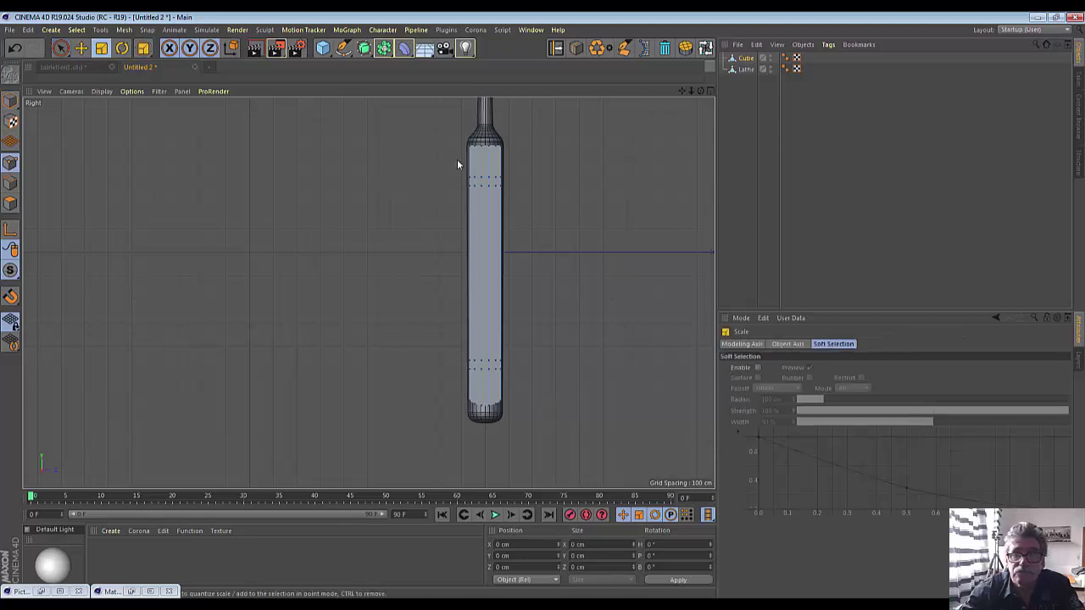
pyautogui.click(11, 100)
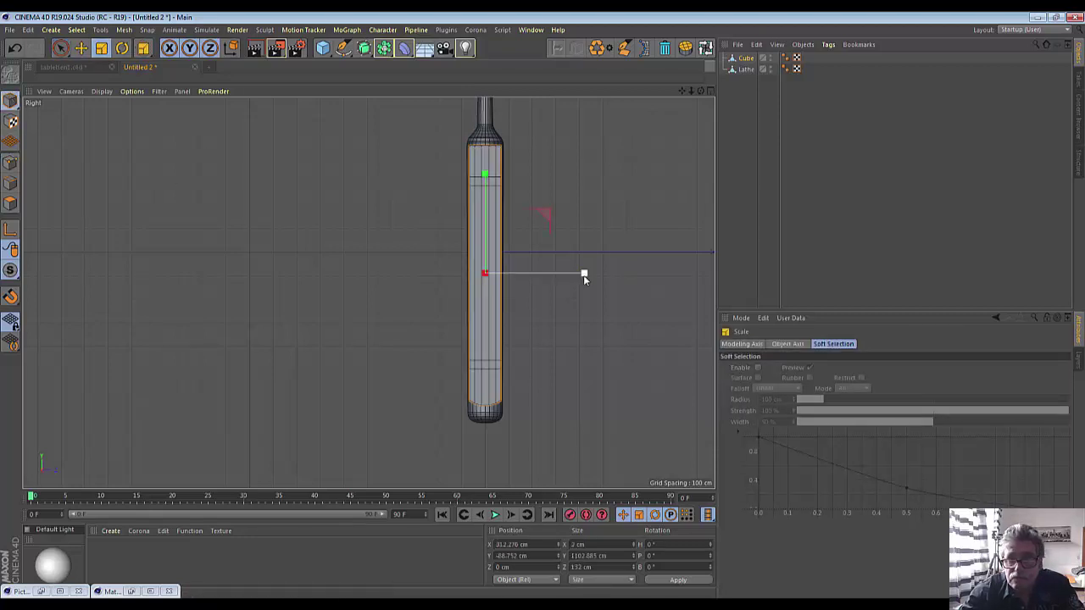
pyautogui.moveTo(584, 279); pyautogui.dragTo(569, 285)
pyautogui.click(616, 463)
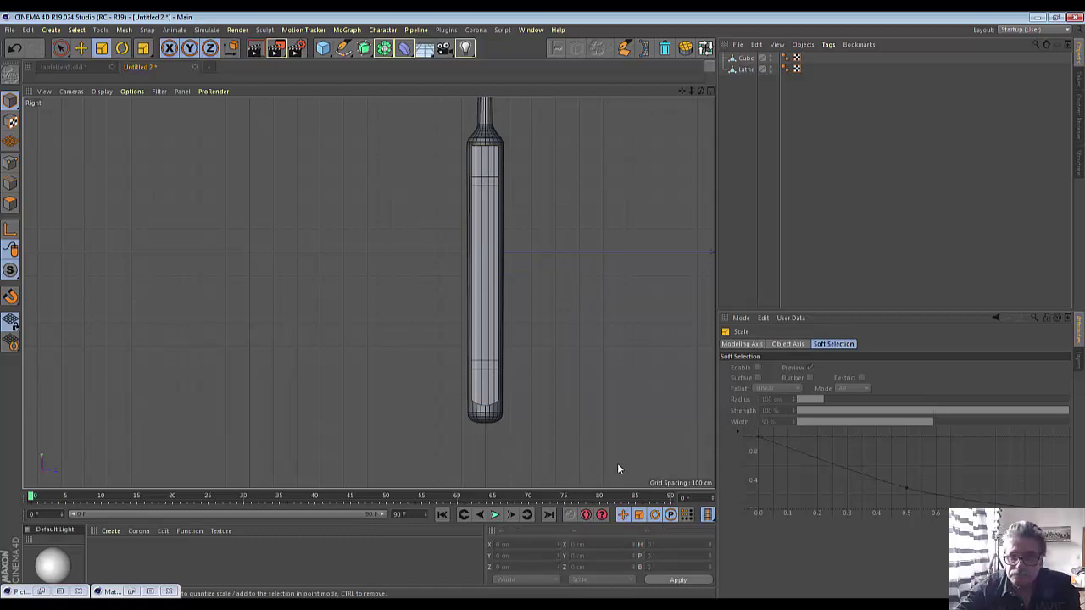
pyautogui.scroll(1, 552, 334)
pyautogui.scroll(1, 553, 334)
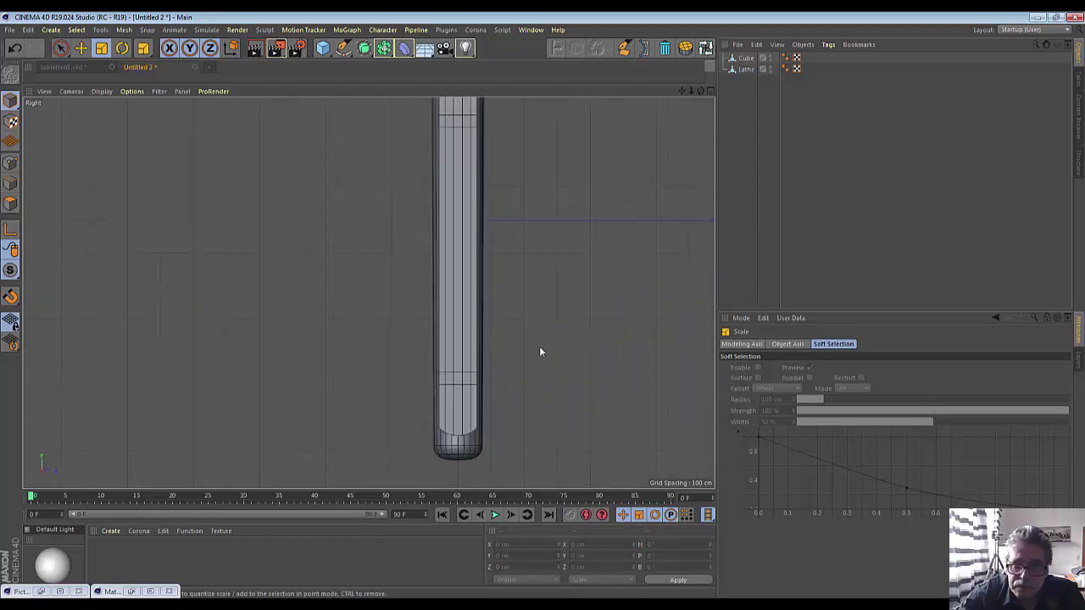
pyautogui.click(10, 100)
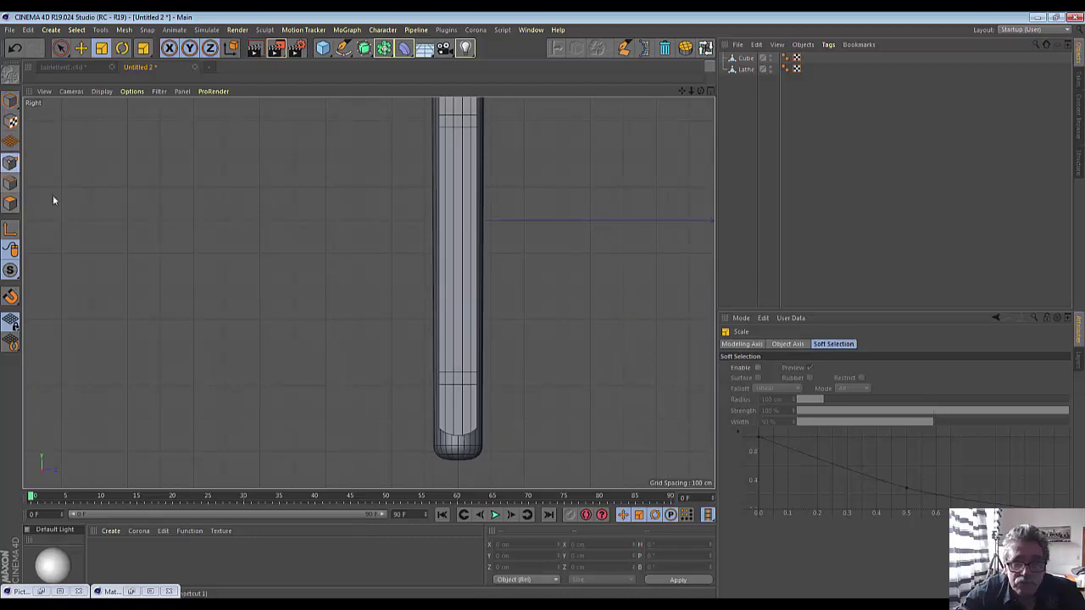
pyautogui.click(744, 58)
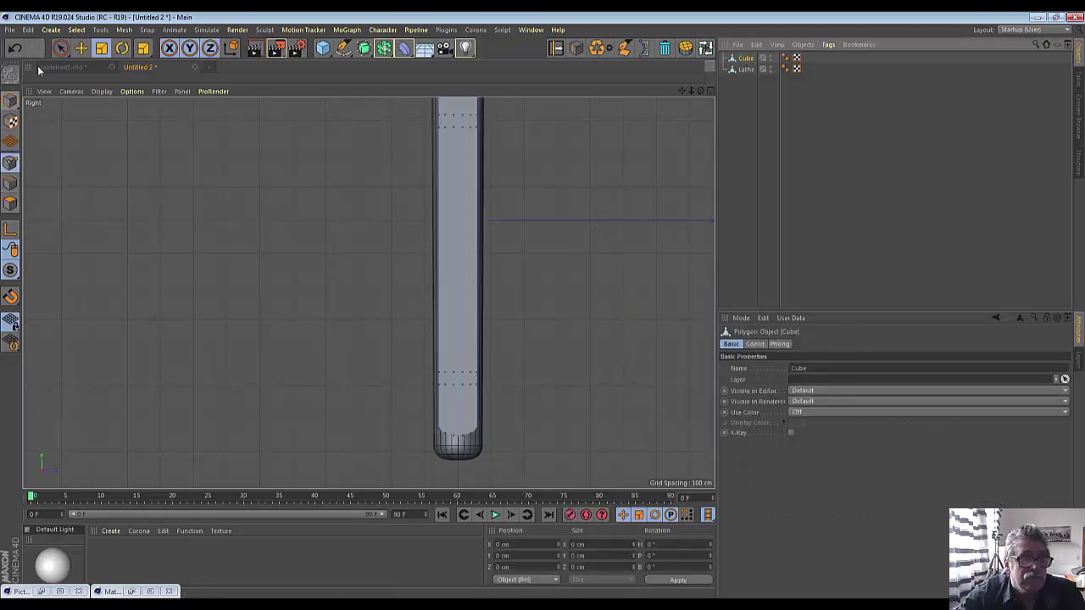
# Select the Cube's lower point rows and move them further down along Y
pyautogui.moveTo(60, 47); pyautogui.dragTo(85, 68)
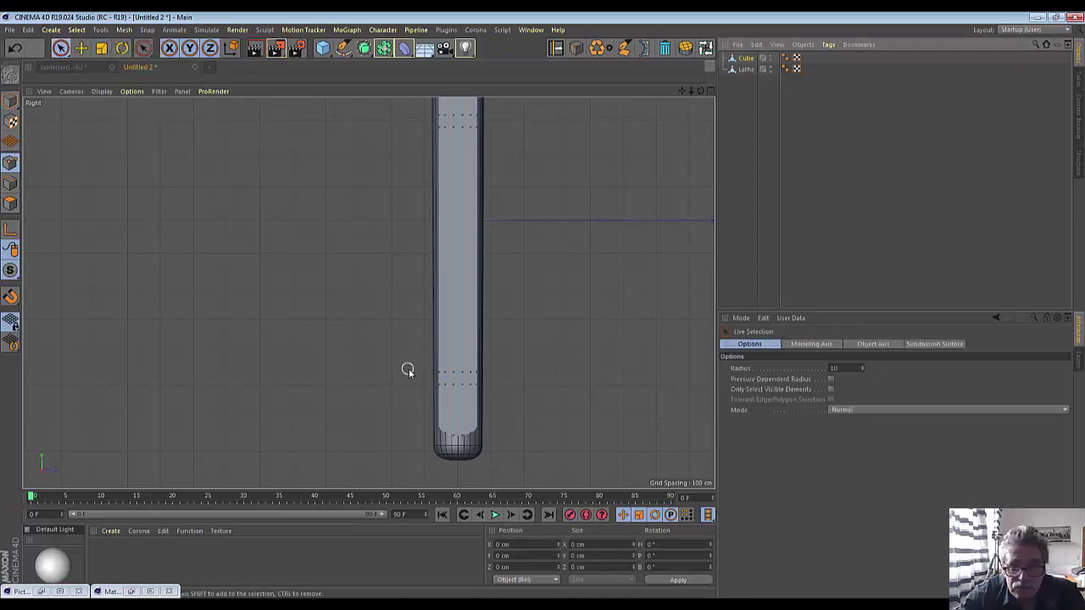
pyautogui.moveTo(443, 373); pyautogui.dragTo(475, 371)
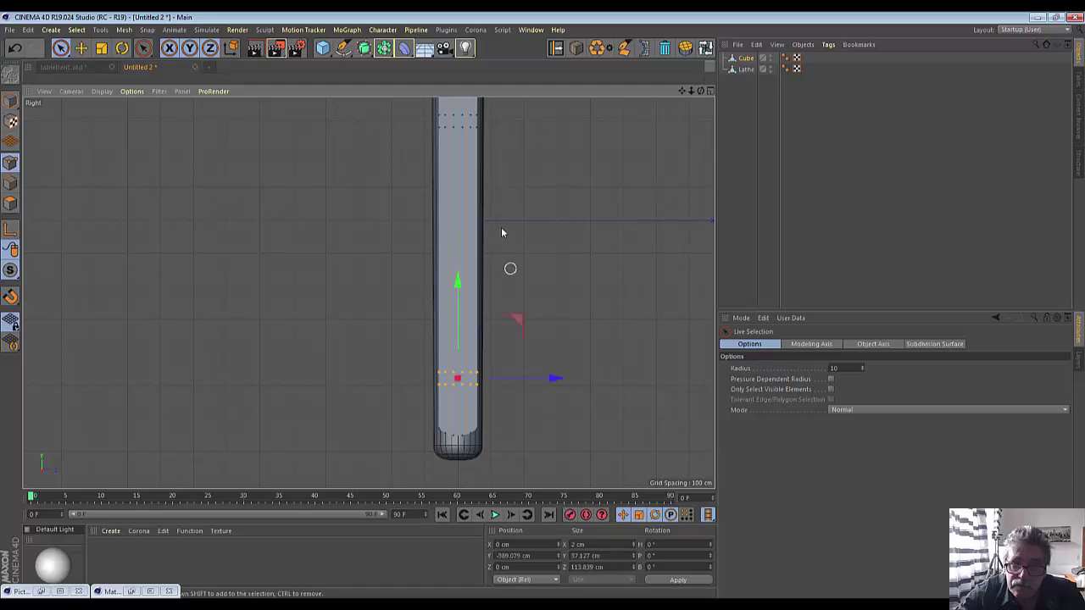
pyautogui.moveTo(461, 280); pyautogui.dragTo(459, 294)
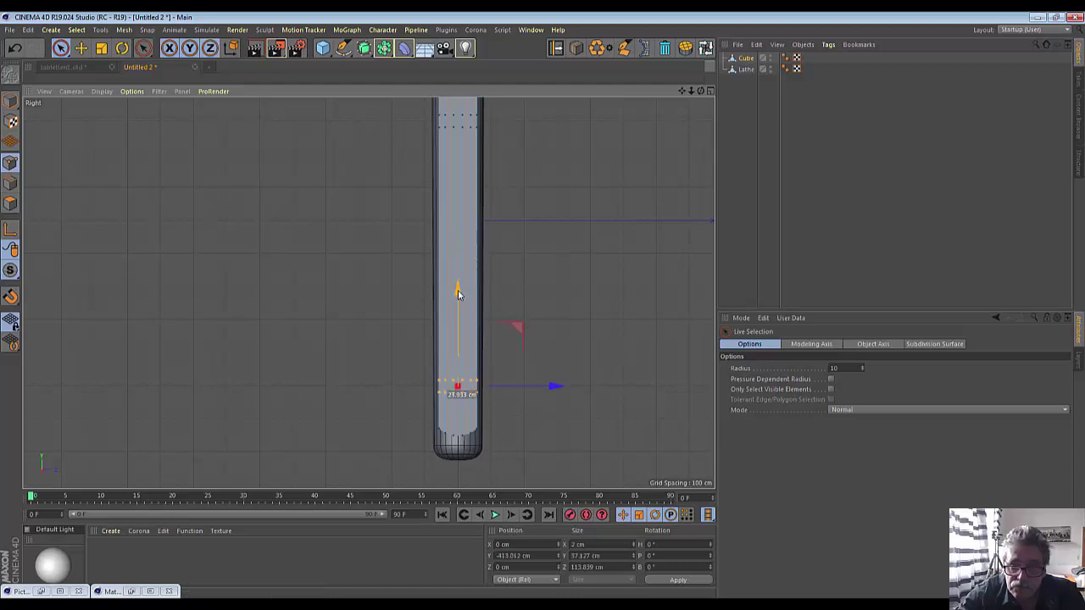
pyautogui.moveTo(458, 294); pyautogui.dragTo(458, 296)
# Deselect the points and bring the thermometer reference photo to the front
pyautogui.scroll(1, 463, 420)
pyautogui.scroll(3, 464, 419)
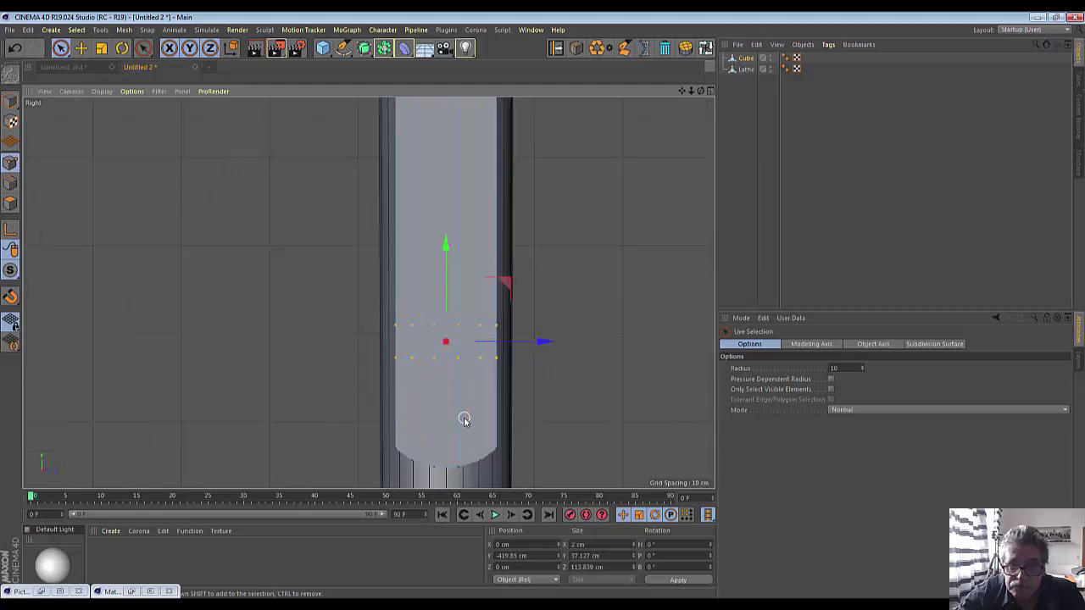
pyautogui.click(452, 397)
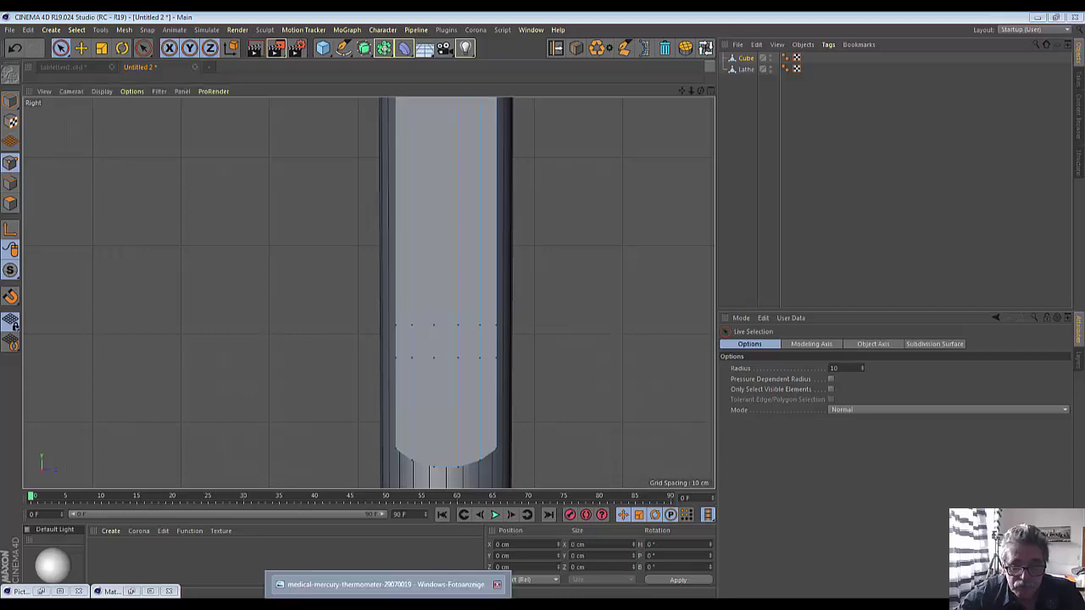
pyautogui.click(386, 584)
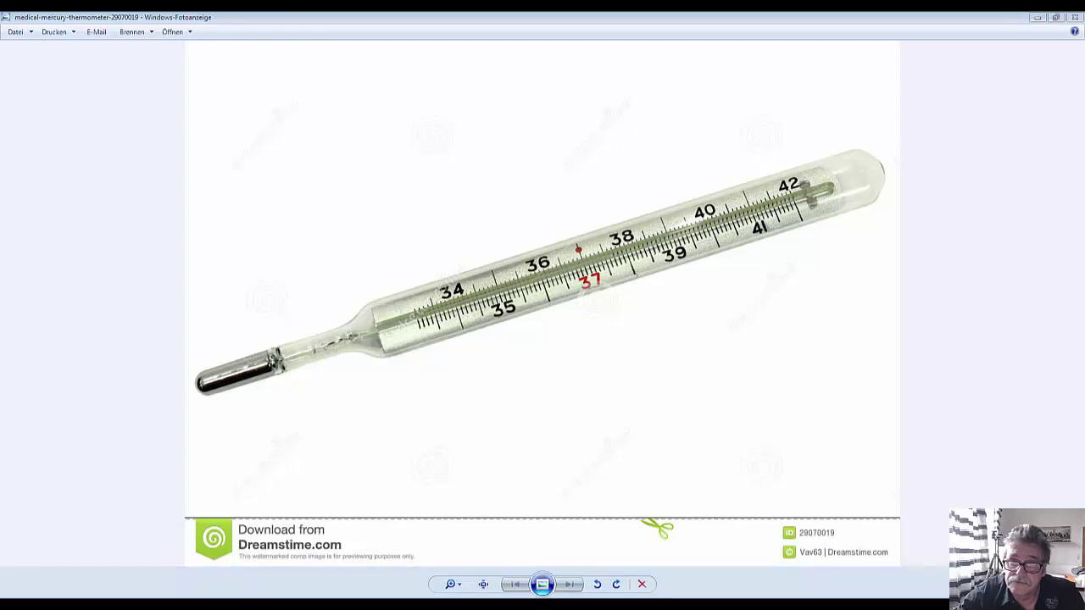
# Return from the thermometer reference photo to the Cinema 4D scene
pyautogui.click(110, 590)
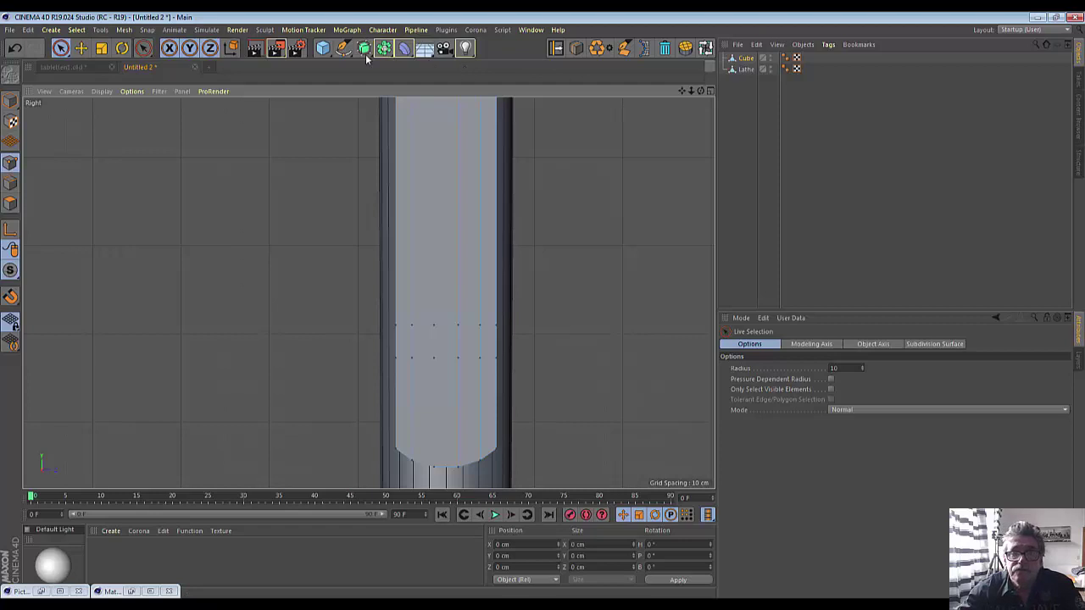
# Add a Cylinder primitive and inspect it in the Perspective and side views
pyautogui.click(322, 52)
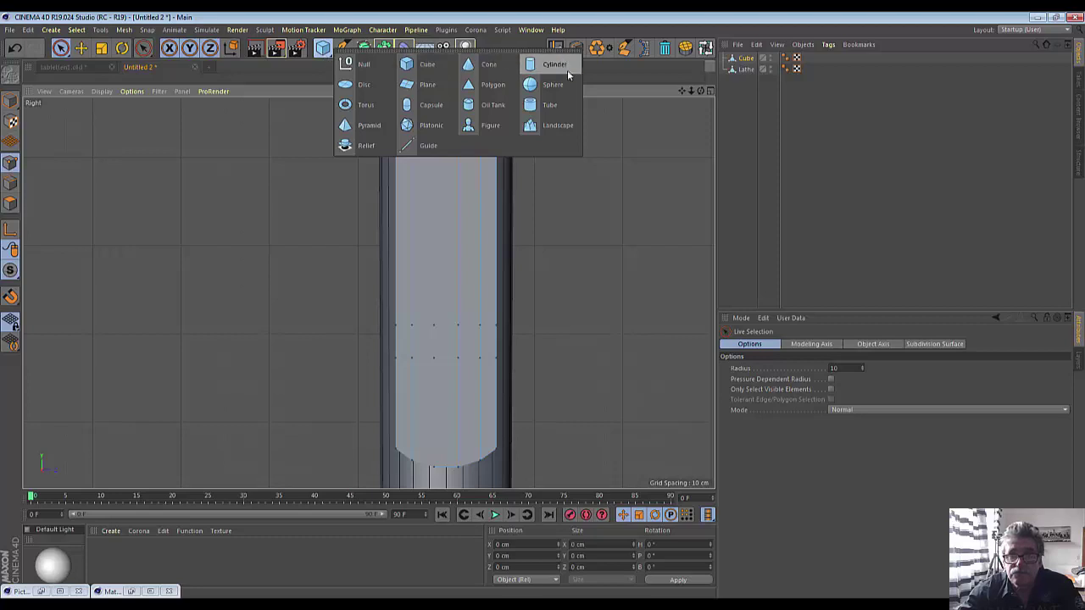
pyautogui.click(535, 66)
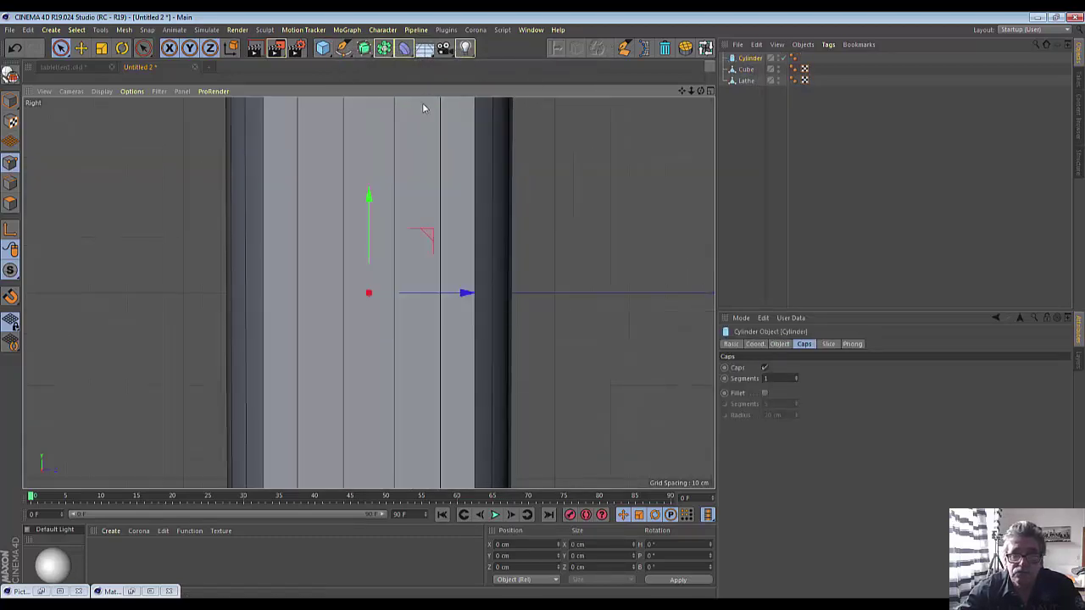
pyautogui.scroll(-2, 448, 150)
pyautogui.scroll(-2, 450, 152)
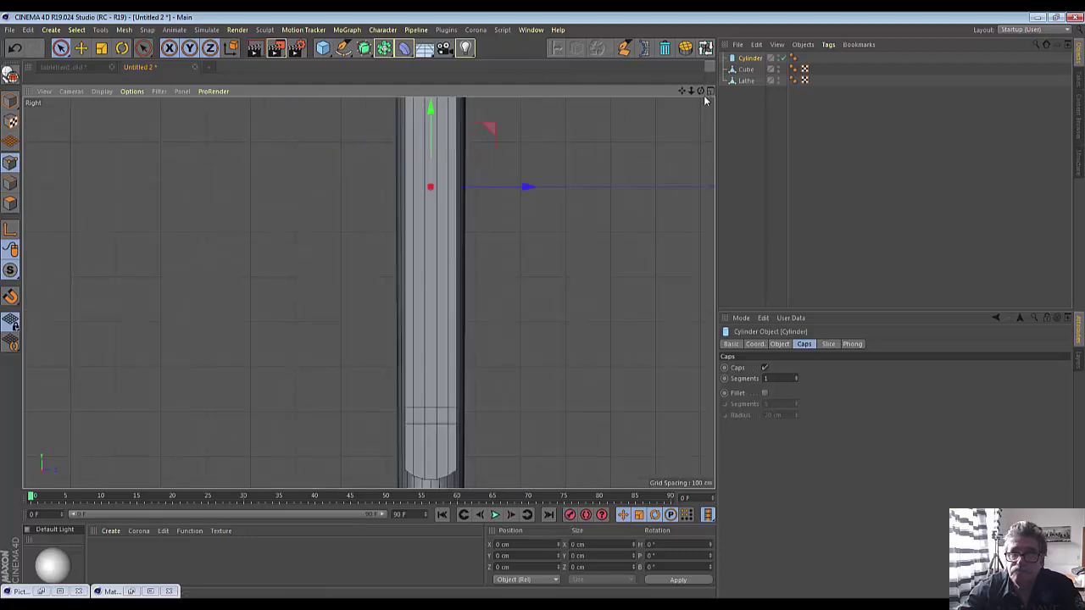
pyautogui.keyDown('alt'); pyautogui.moveTo(368, 292); pyautogui.dragTo(368, 293); pyautogui.keyUp('alt')
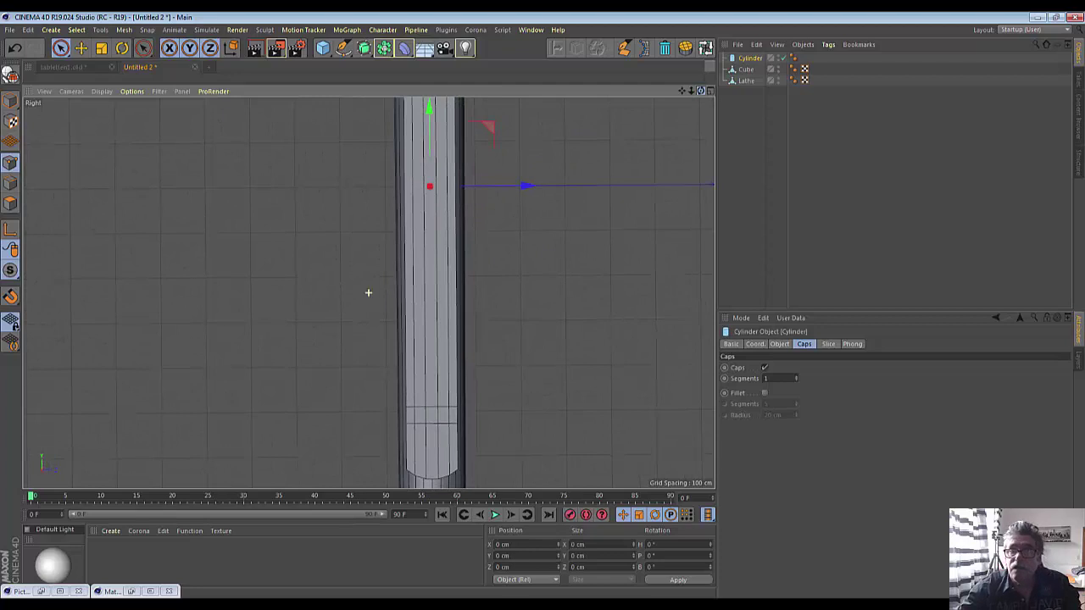
pyautogui.click(711, 91)
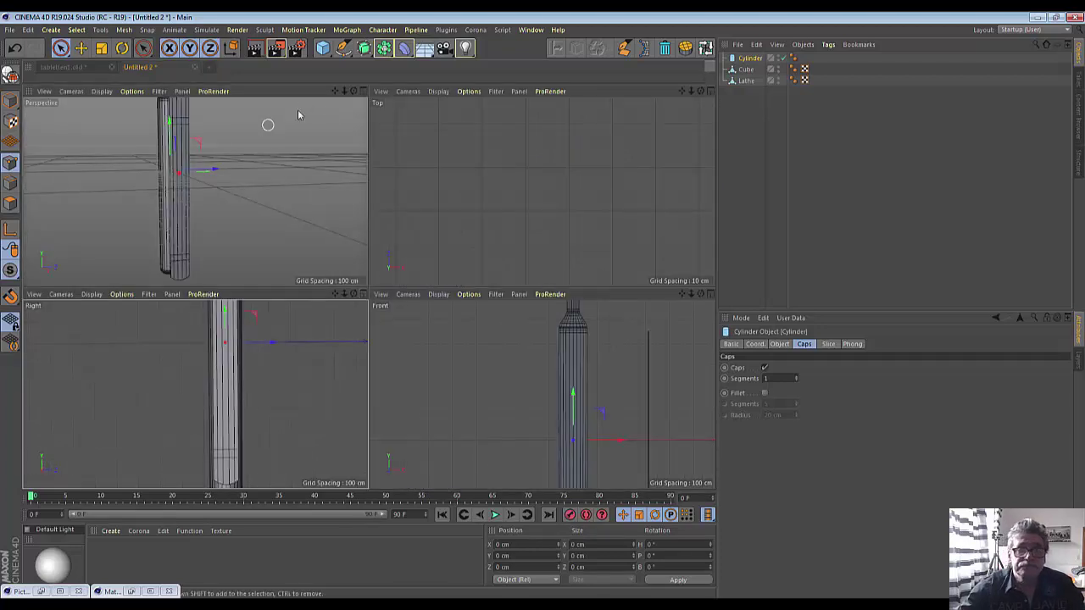
pyautogui.click(364, 92)
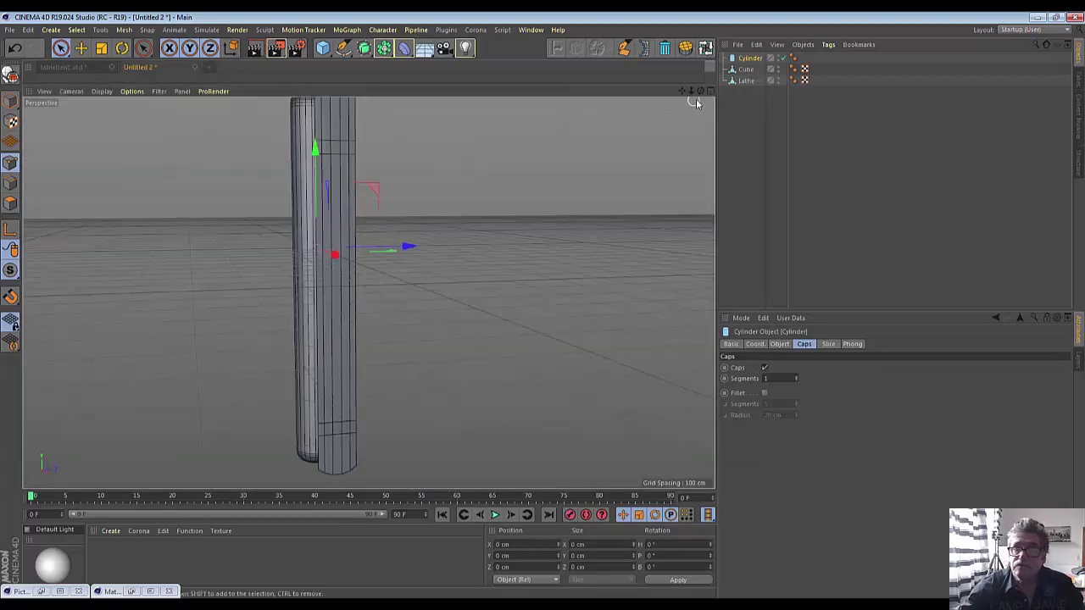
pyautogui.moveTo(701, 90)
pyautogui.mouseDown()
pyautogui.moveTo(444, 240)
pyautogui.moveTo(477, 275)
pyautogui.mouseUp()
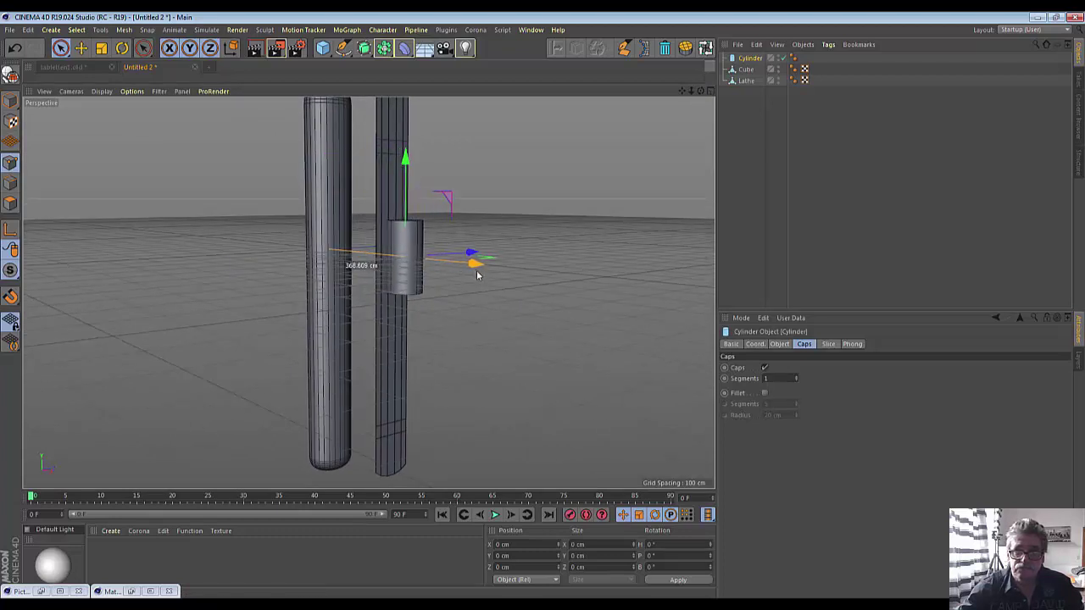
pyautogui.click(711, 93)
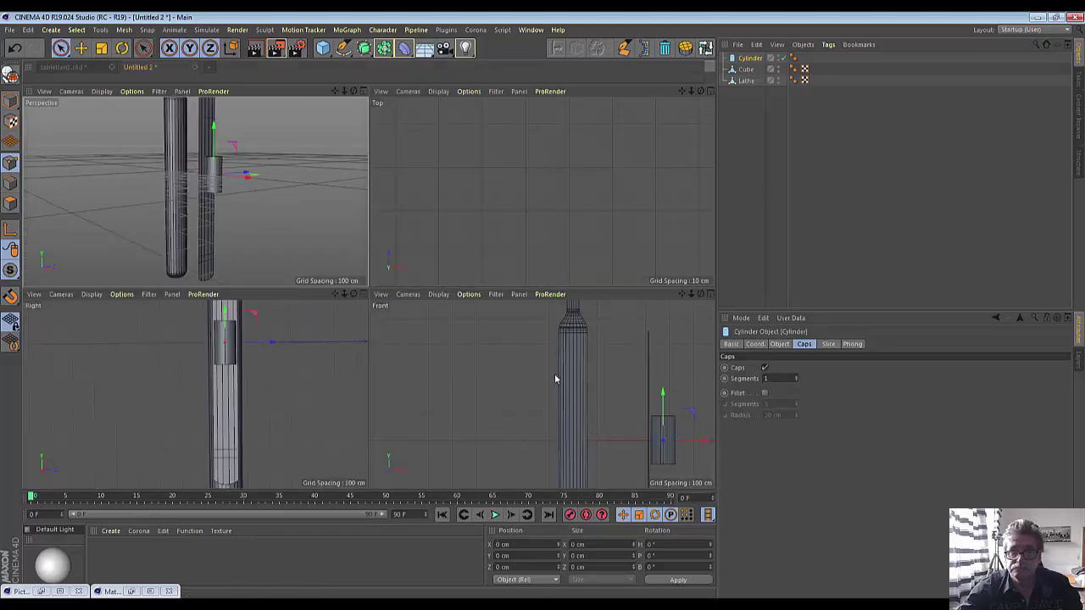
pyautogui.click(363, 294)
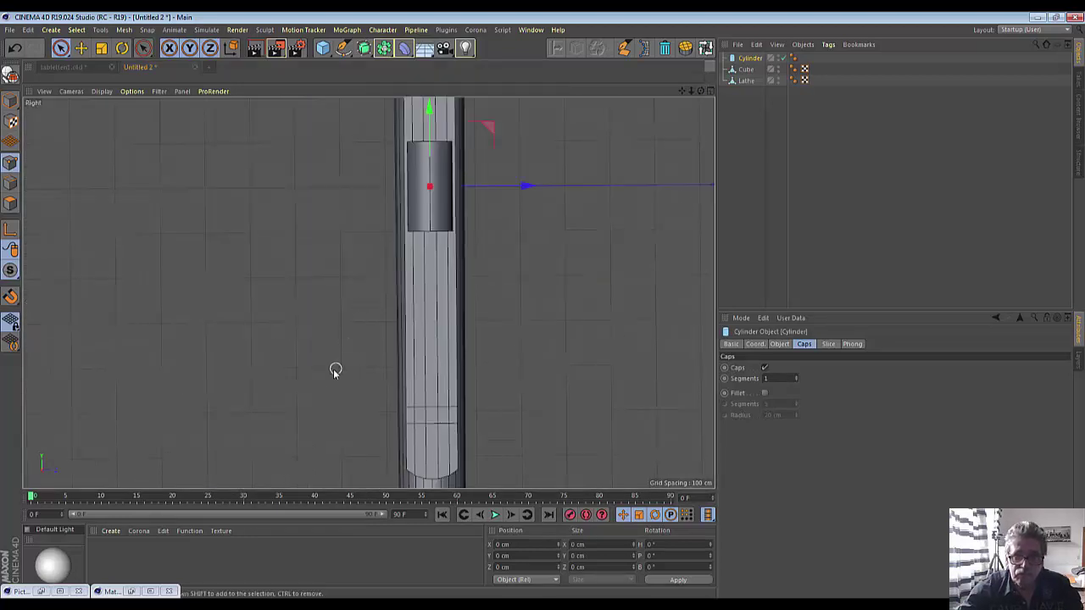
pyautogui.scroll(-2, 334, 370)
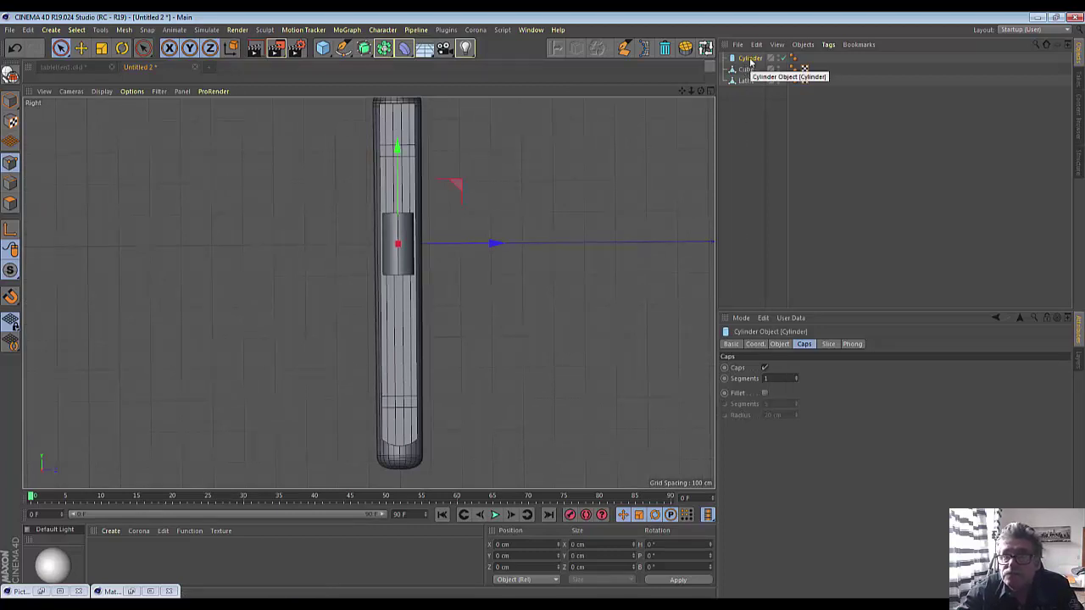
# Shrink the cylinder's radius to about 13 cm and stretch its height to about 1241 cm
pyautogui.click(778, 344)
pyautogui.moveTo(821, 372); pyautogui.dragTo(788, 372)
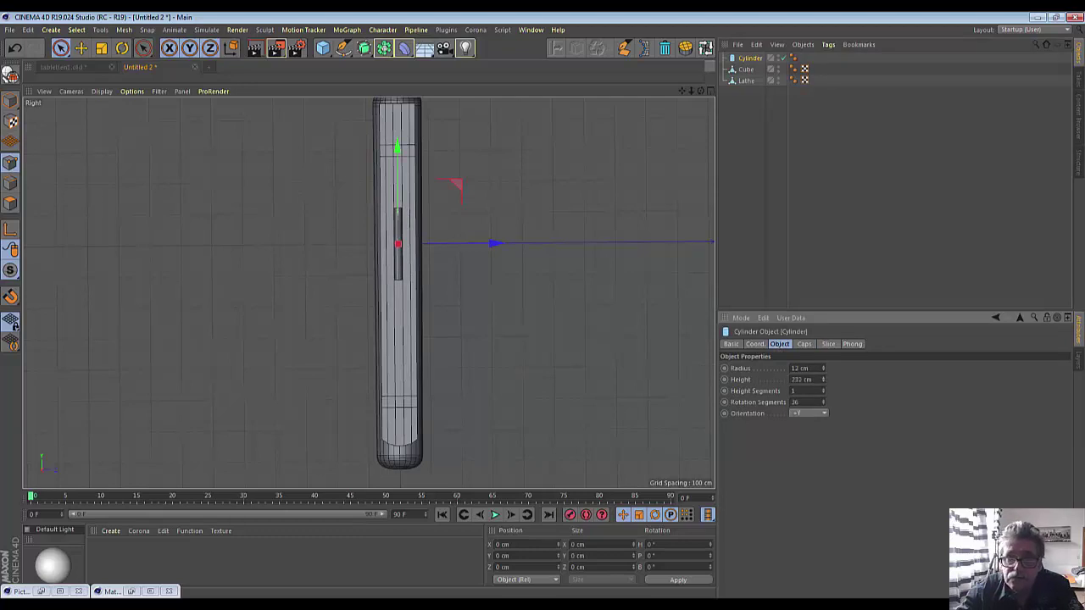
pyautogui.moveTo(822, 379)
pyautogui.mouseDown()
pyautogui.moveTo(856, 379)
pyautogui.moveTo(831, 379)
pyautogui.mouseUp()
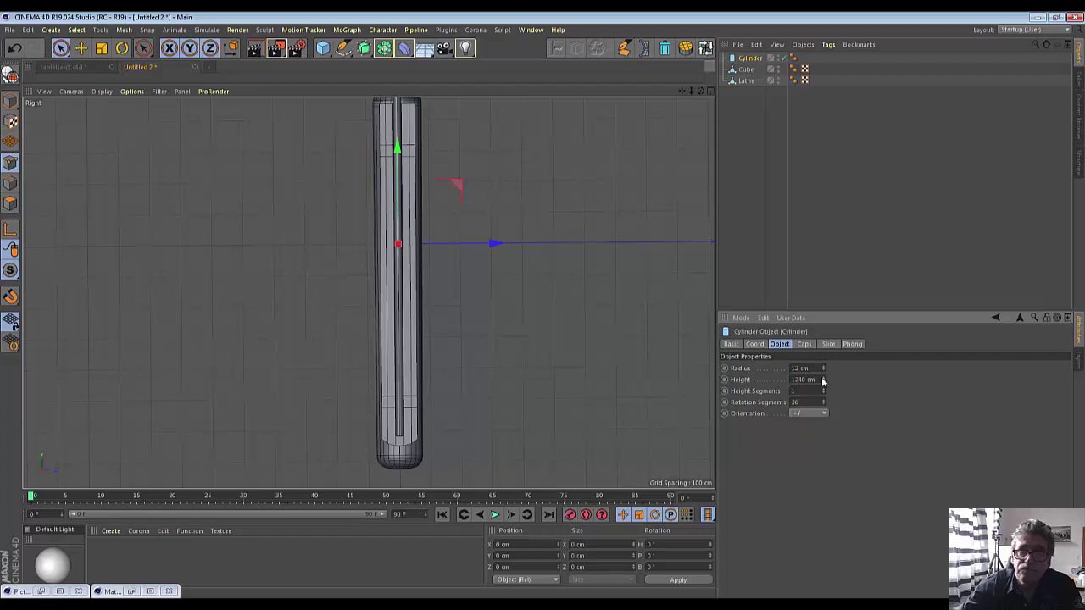
pyautogui.moveTo(822, 379); pyautogui.dragTo(822, 373)
pyautogui.moveTo(687, 93); pyautogui.dragTo(658, 275)
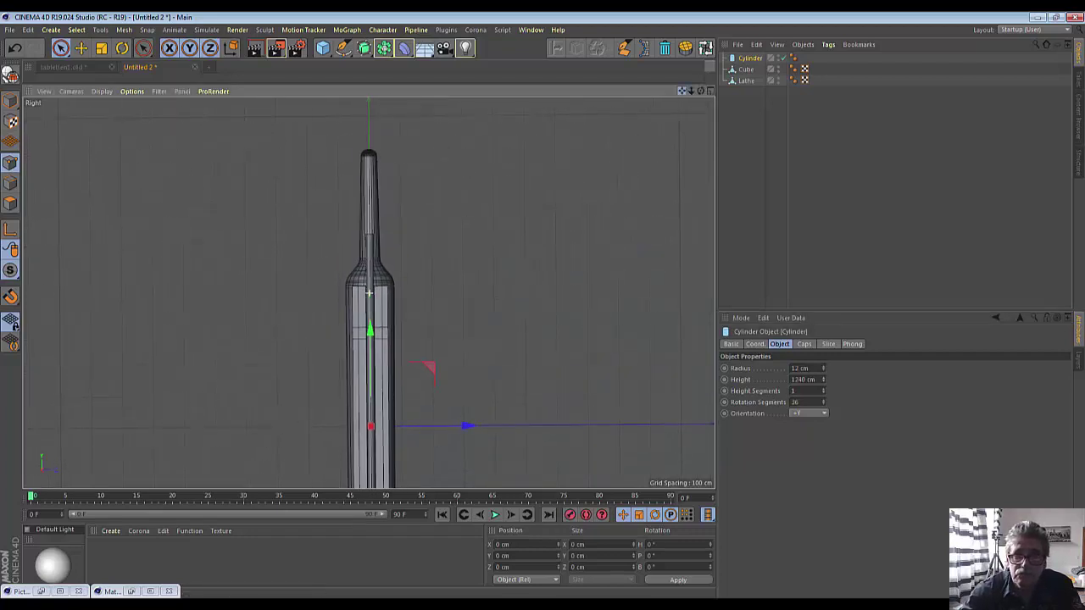
pyautogui.moveTo(368, 292); pyautogui.dragTo(371, 270)
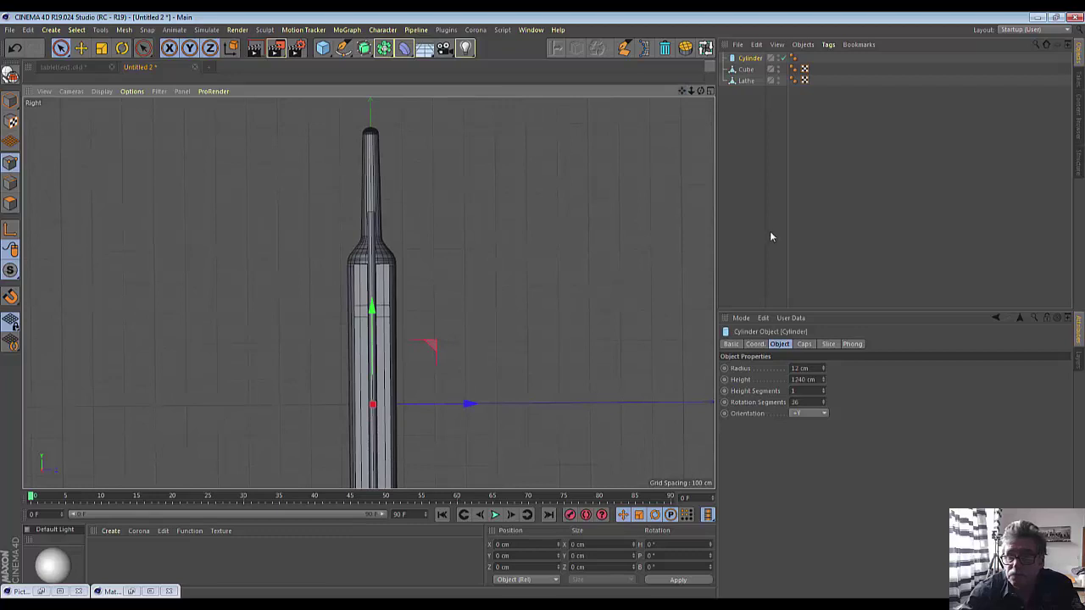
pyautogui.click(823, 377)
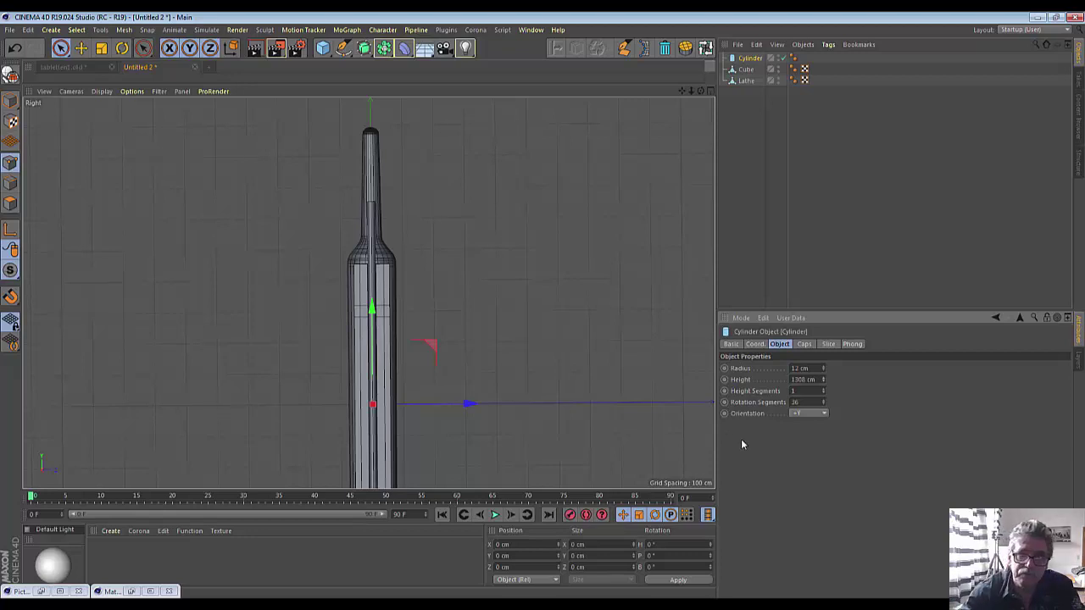
# Zoom and tilt the side view, then return to the four-view layout
pyautogui.scroll(-2, 500, 428)
pyautogui.scroll(-2, 500, 428)
pyautogui.scroll(1, 493, 398)
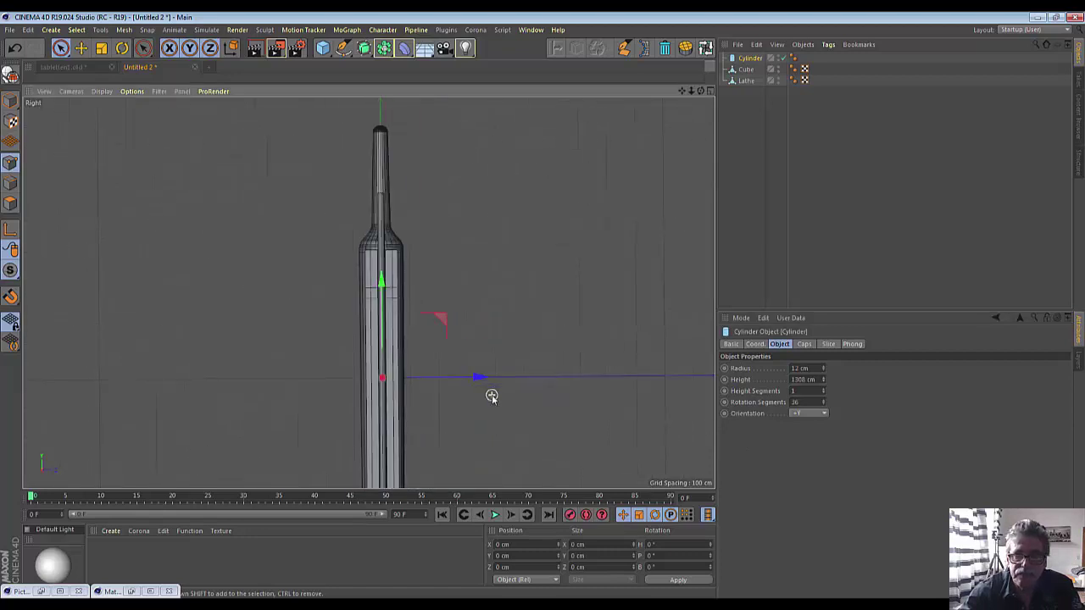
pyautogui.scroll(2, 542, 322)
pyautogui.moveTo(701, 92); pyautogui.dragTo(711, 96)
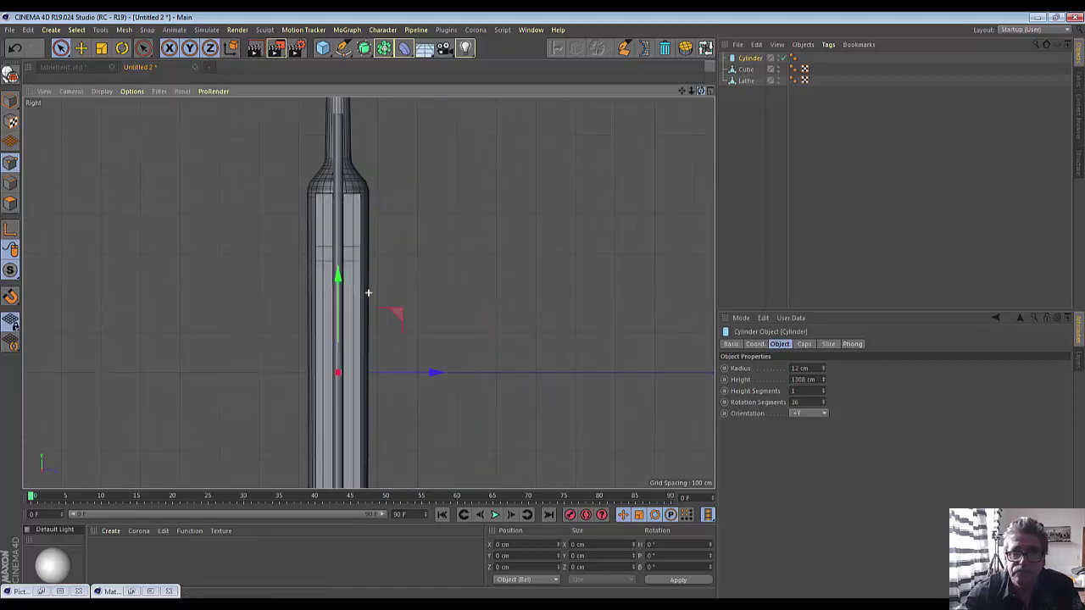
pyautogui.click(710, 89)
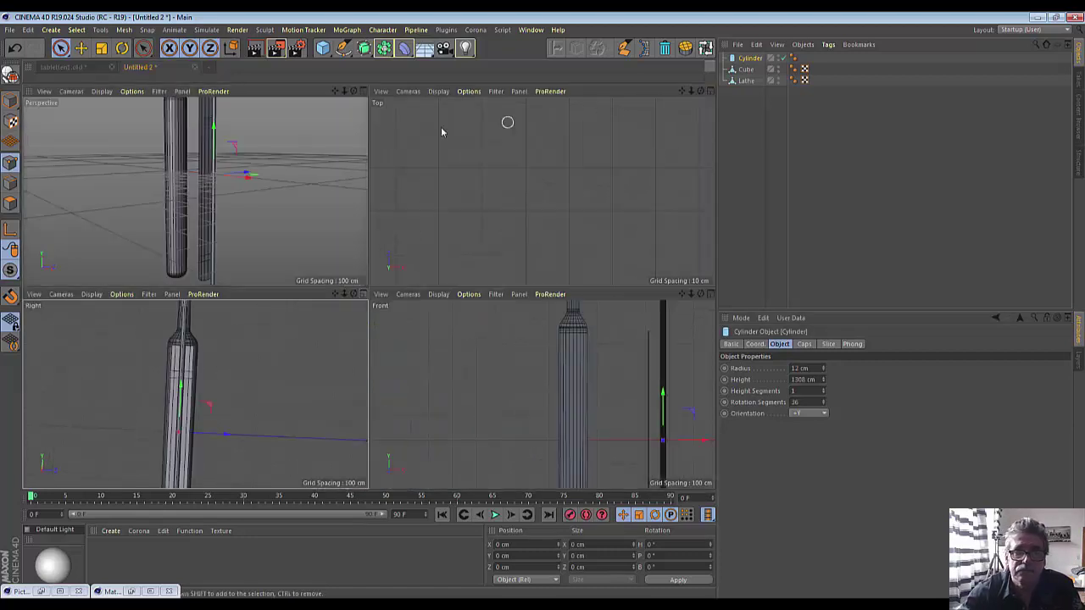
# Check the thin cylinder's cap settings in Perspective and convert it to an editable polygon object
pyautogui.click(363, 94)
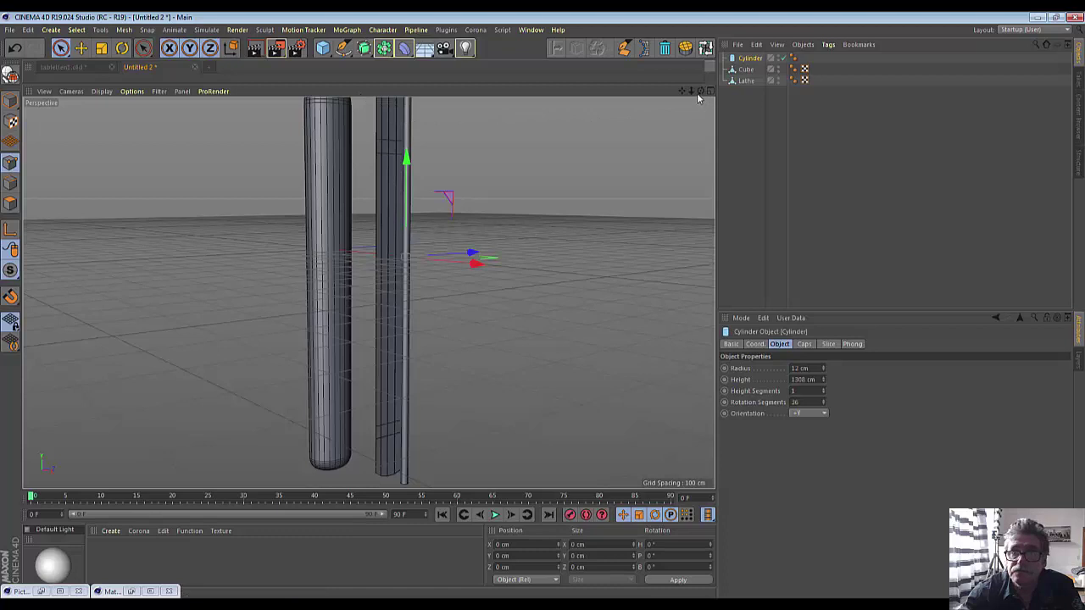
pyautogui.moveTo(680, 95); pyautogui.dragTo(644, 136)
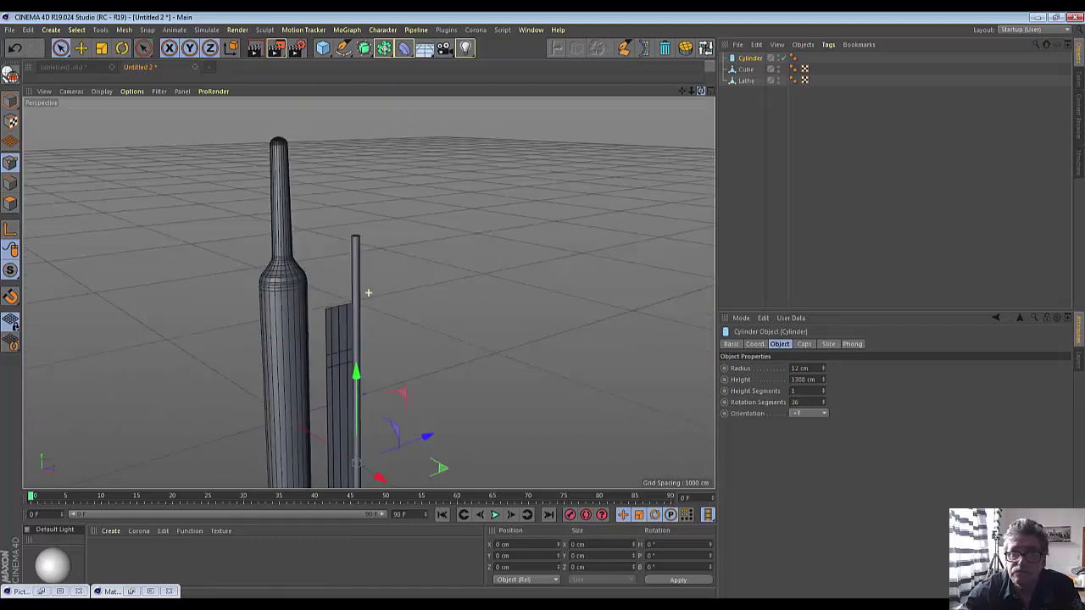
pyautogui.keyDown('alt'); pyautogui.moveTo(368, 293); pyautogui.dragTo(486, 337); pyautogui.keyUp('alt')
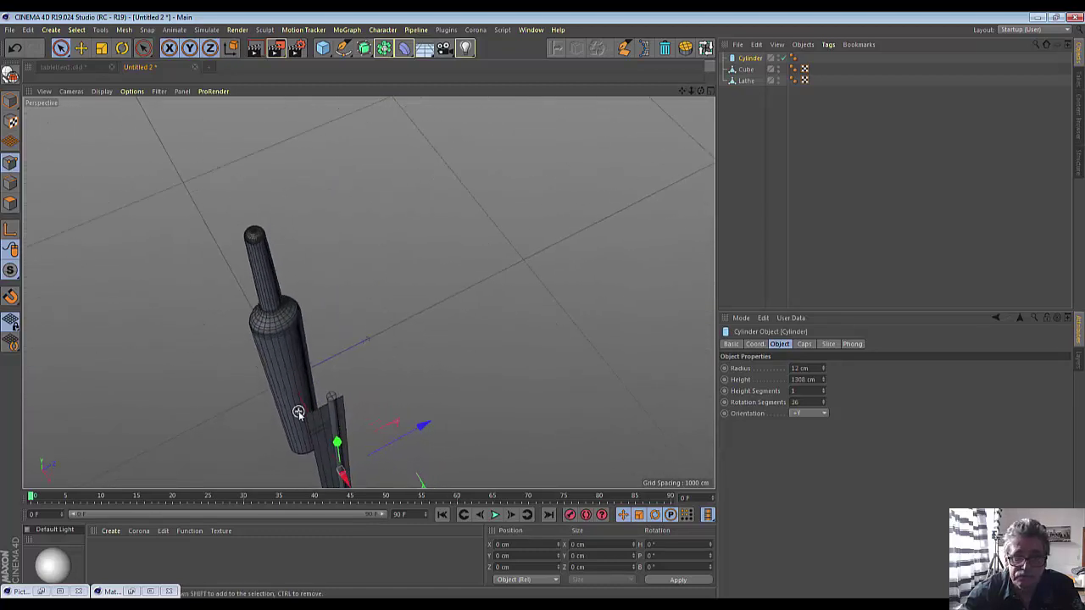
pyautogui.scroll(3, 298, 412)
pyautogui.scroll(2, 298, 412)
pyautogui.scroll(2, 298, 413)
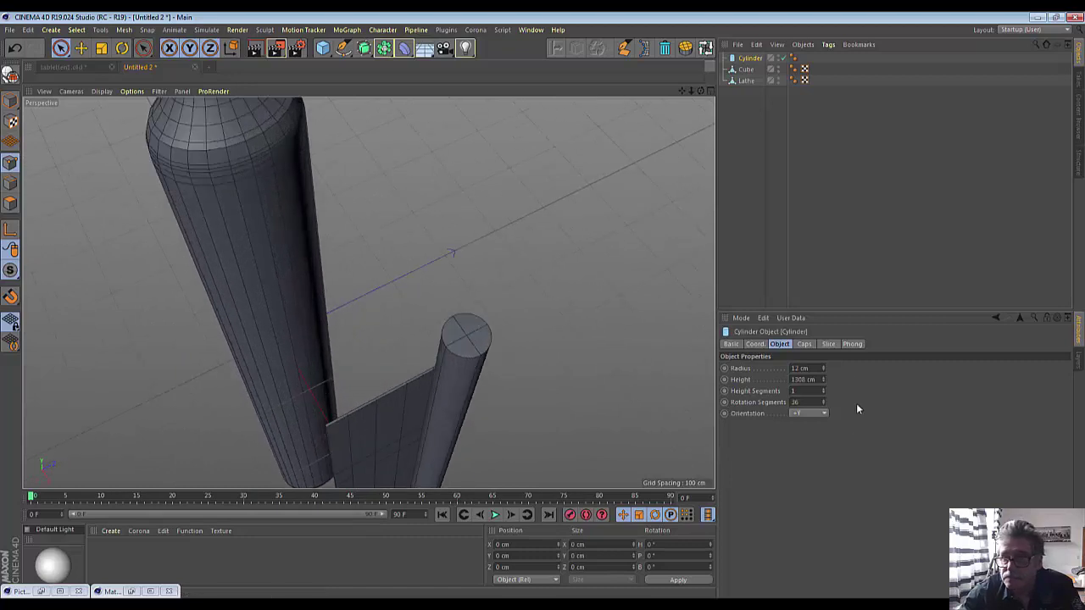
pyautogui.click(804, 344)
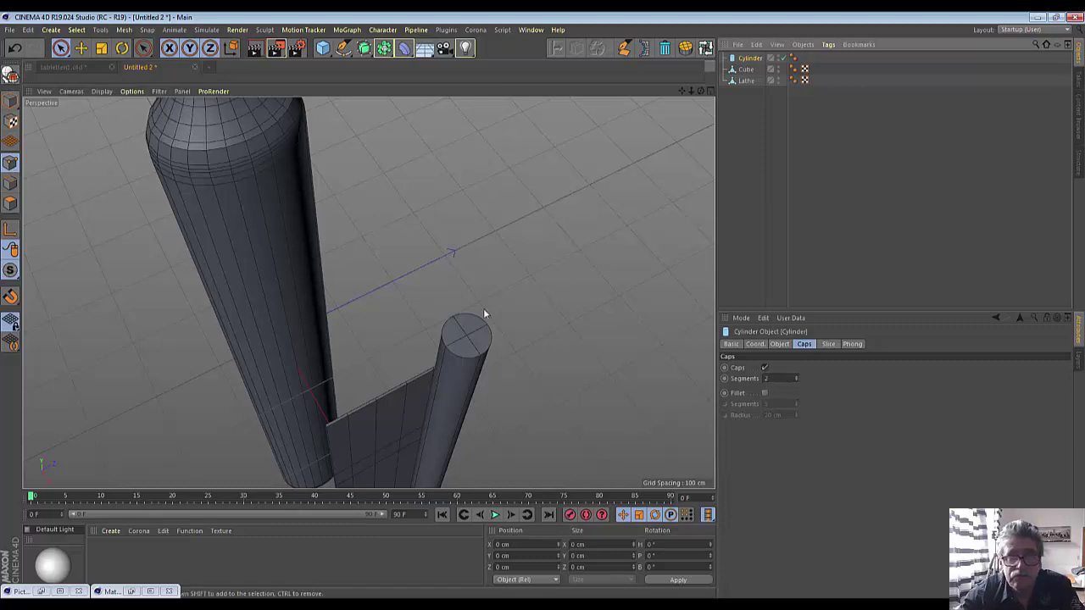
pyautogui.click(17, 71)
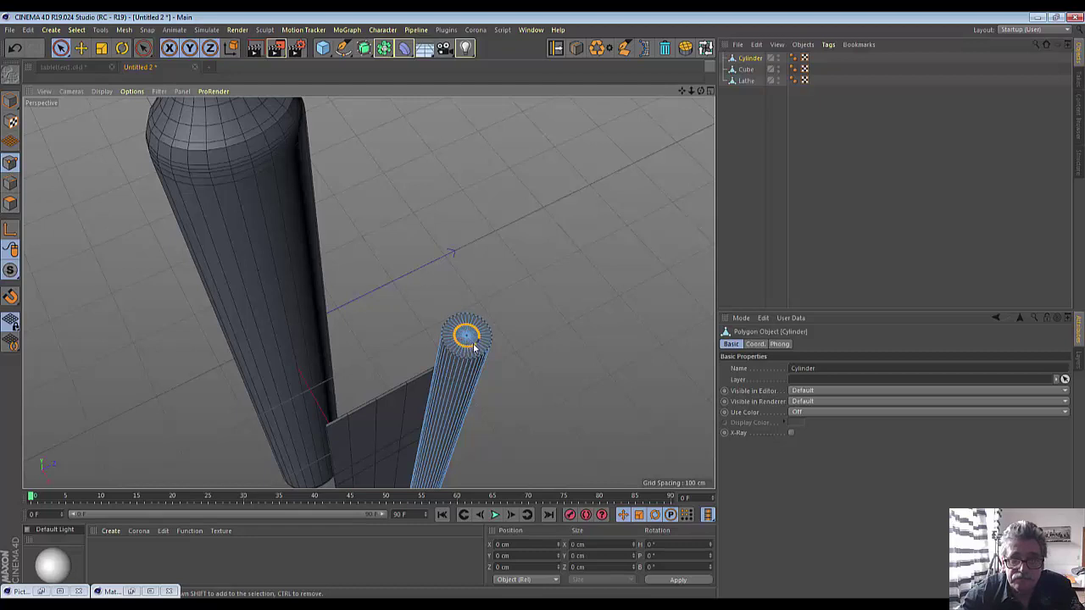
# Select the cylinder's top cap polygon and scale it up to about 17.388 cm across
pyautogui.click(471, 346)
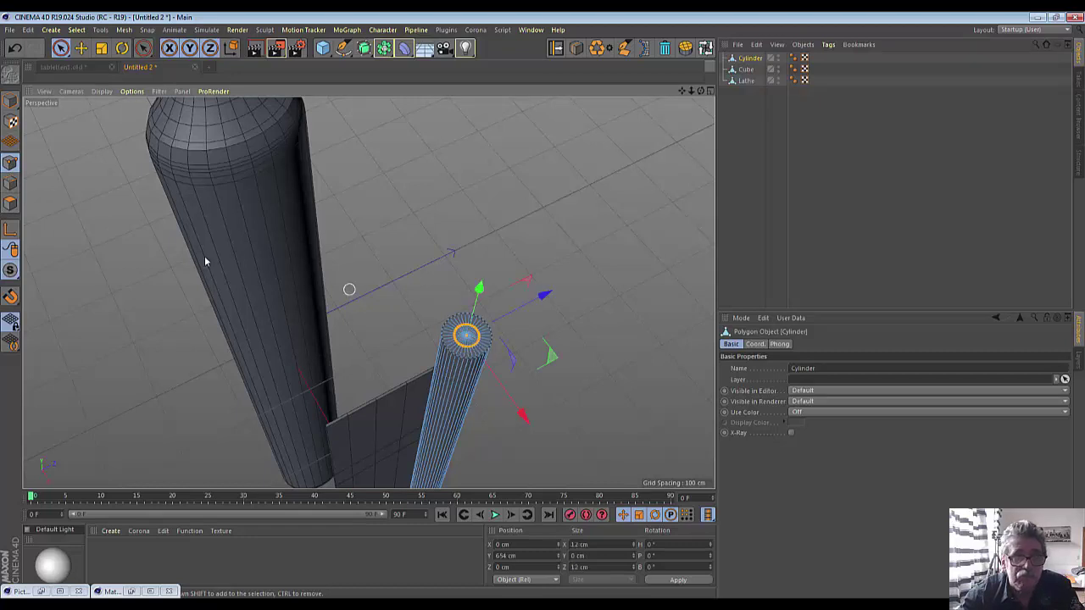
pyautogui.click(14, 204)
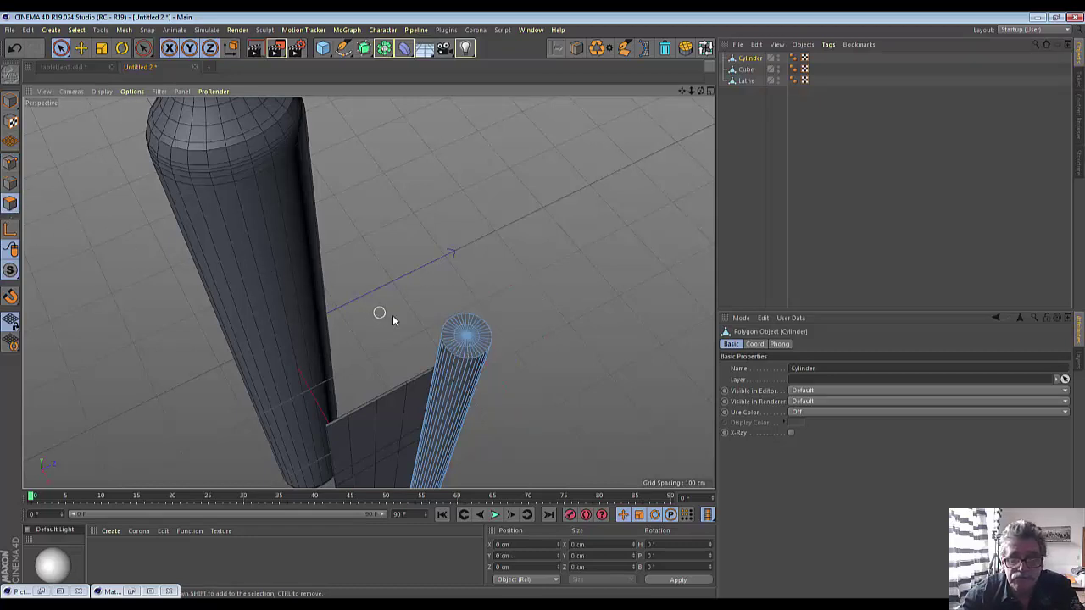
pyautogui.click(465, 335)
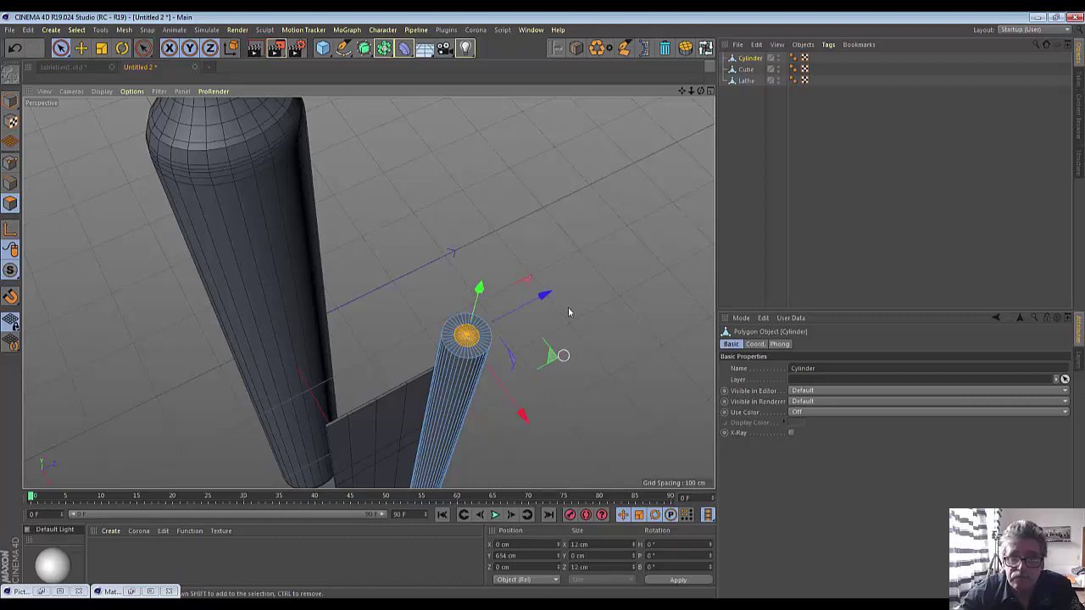
pyautogui.click(102, 49)
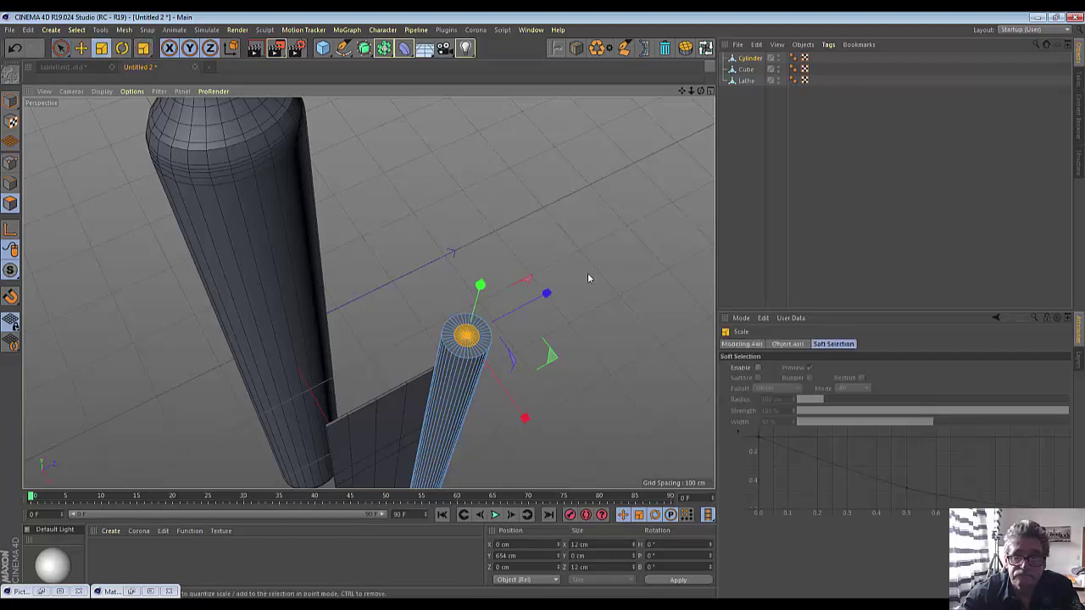
pyautogui.moveTo(614, 269); pyautogui.dragTo(712, 254)
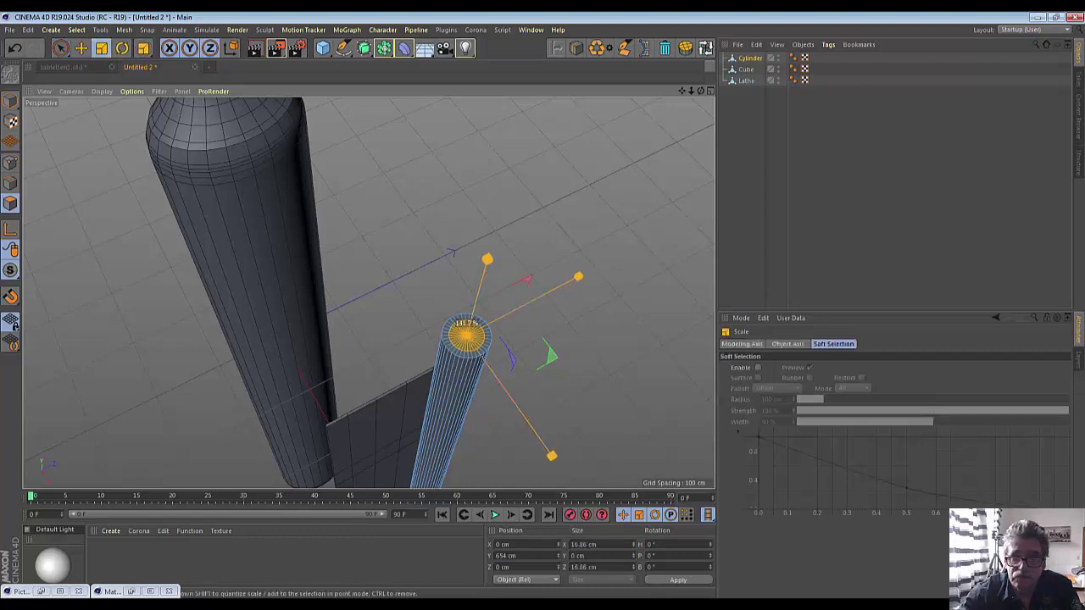
pyautogui.moveTo(583, 274); pyautogui.dragTo(589, 276)
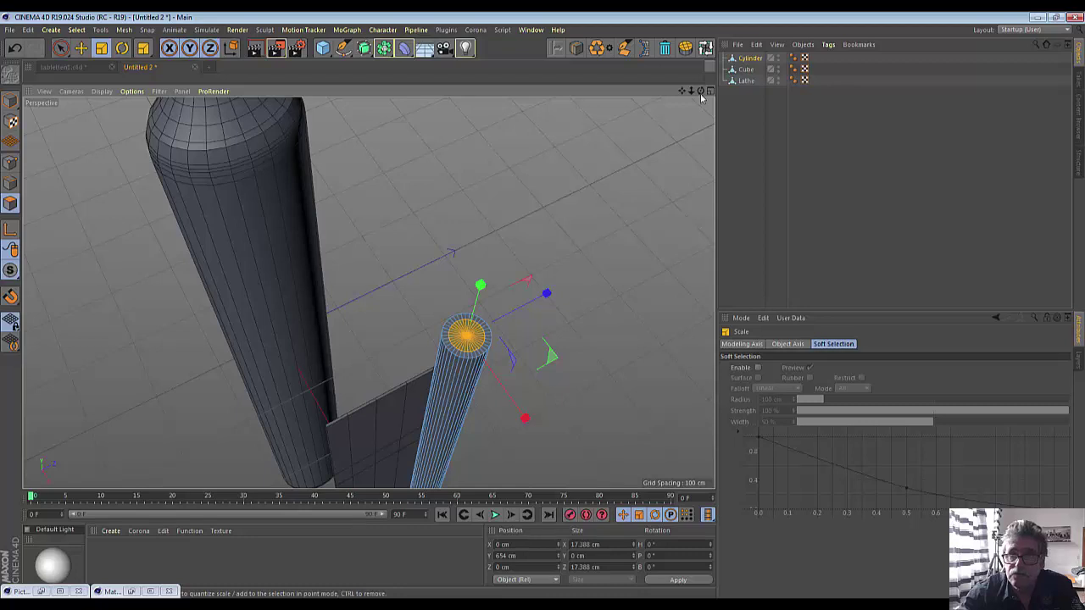
pyautogui.press('e')
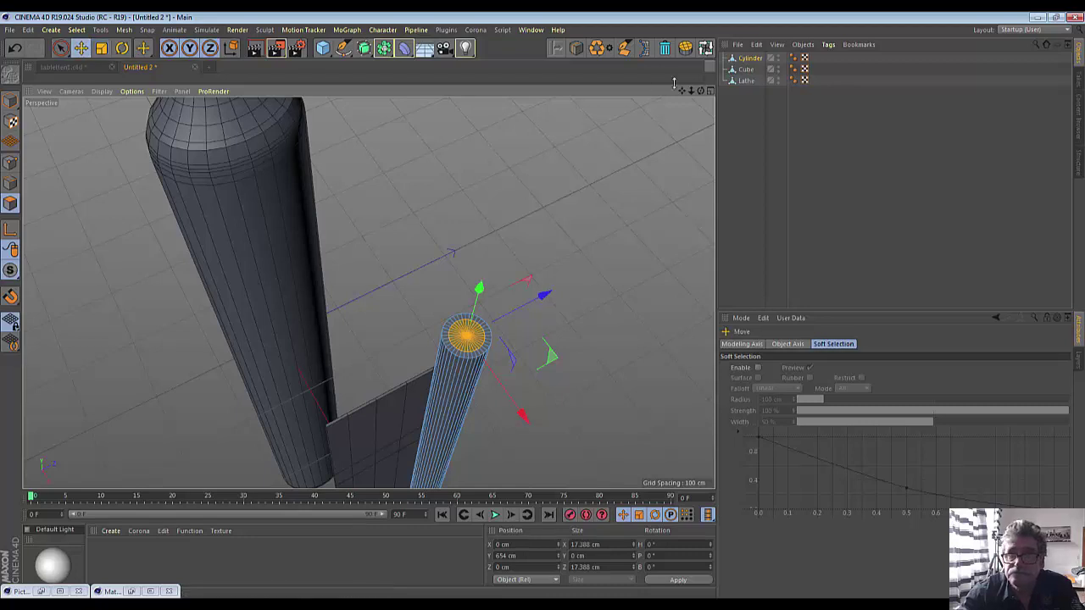
pyautogui.click(710, 91)
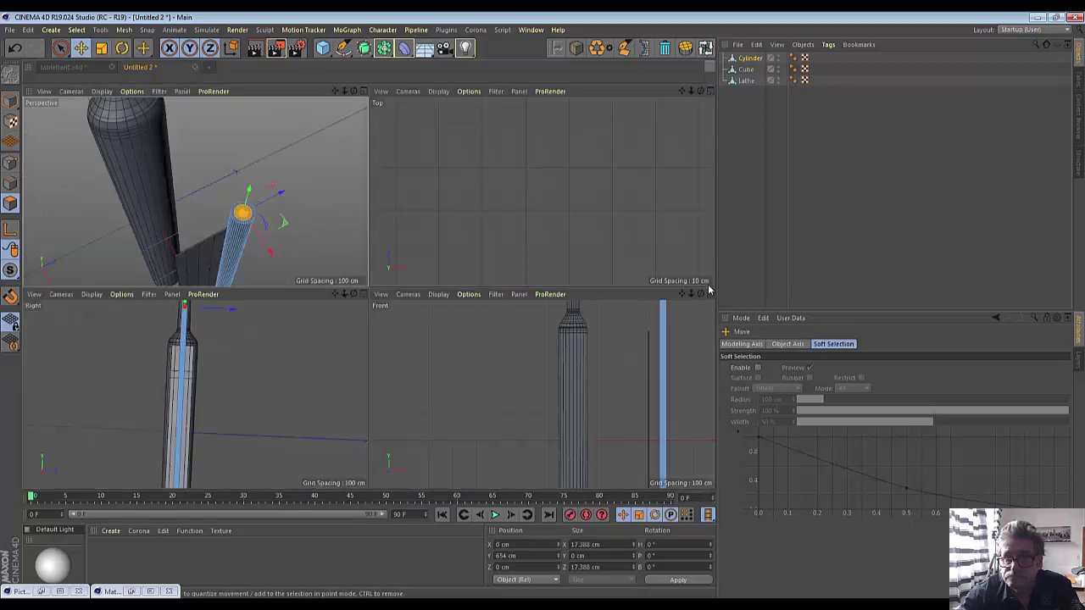
# In the Right view, move the widened cap down to the bottom of the column
pyautogui.click(362, 294)
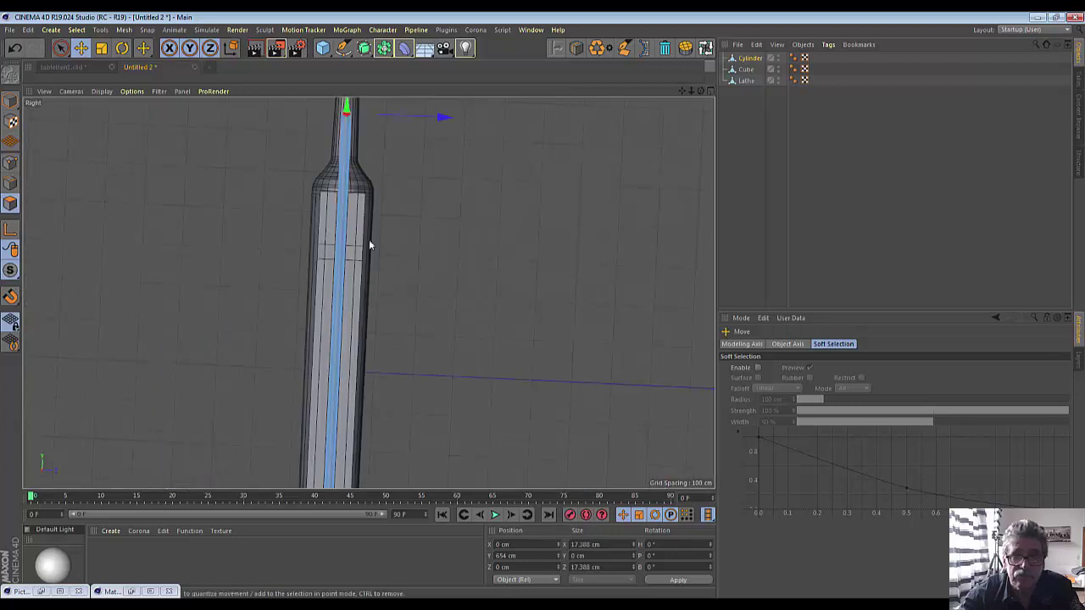
pyautogui.scroll(-3, 371, 153)
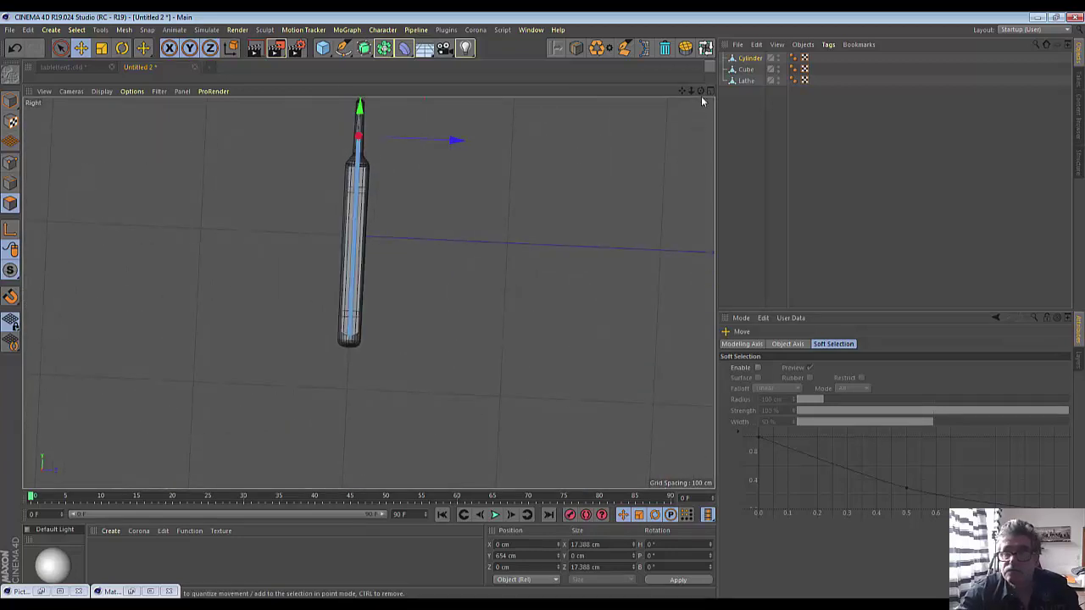
pyautogui.moveTo(701, 90); pyautogui.dragTo(368, 294)
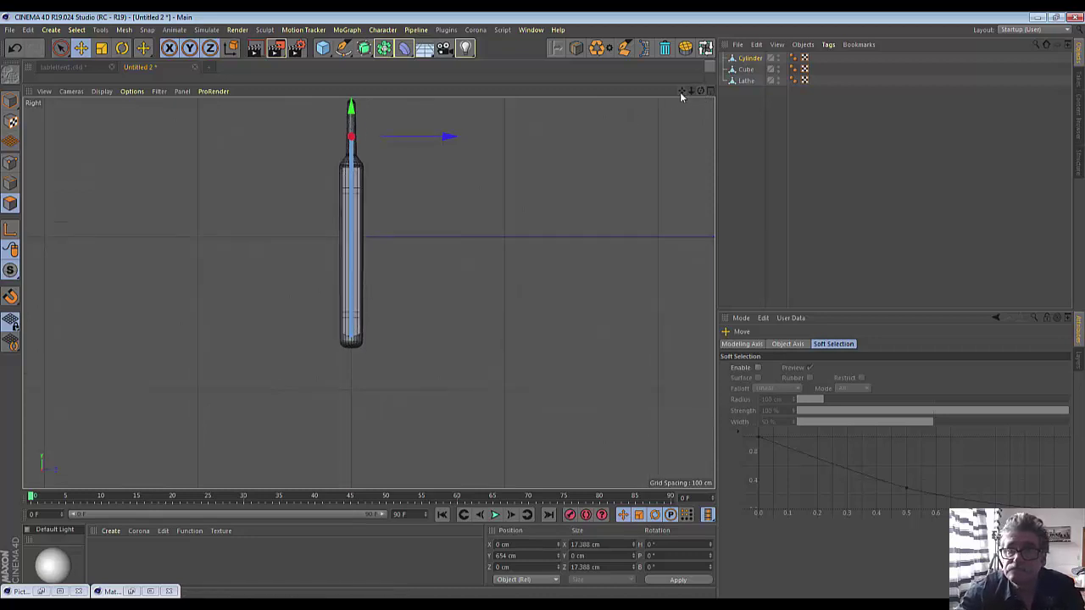
pyautogui.moveTo(683, 92); pyautogui.dragTo(368, 292)
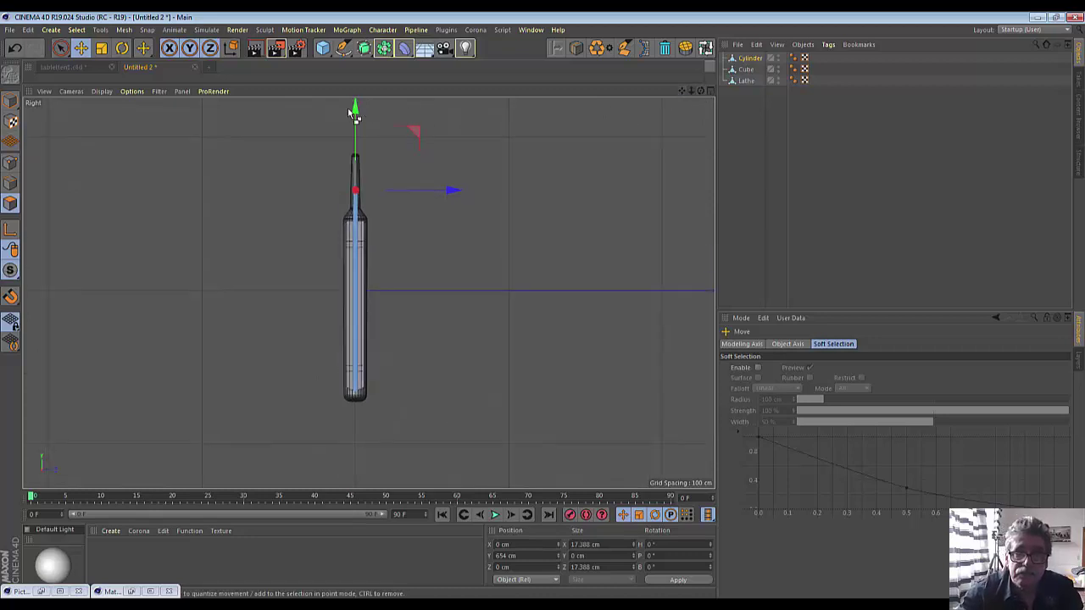
pyautogui.moveTo(357, 112); pyautogui.dragTo(356, 305)
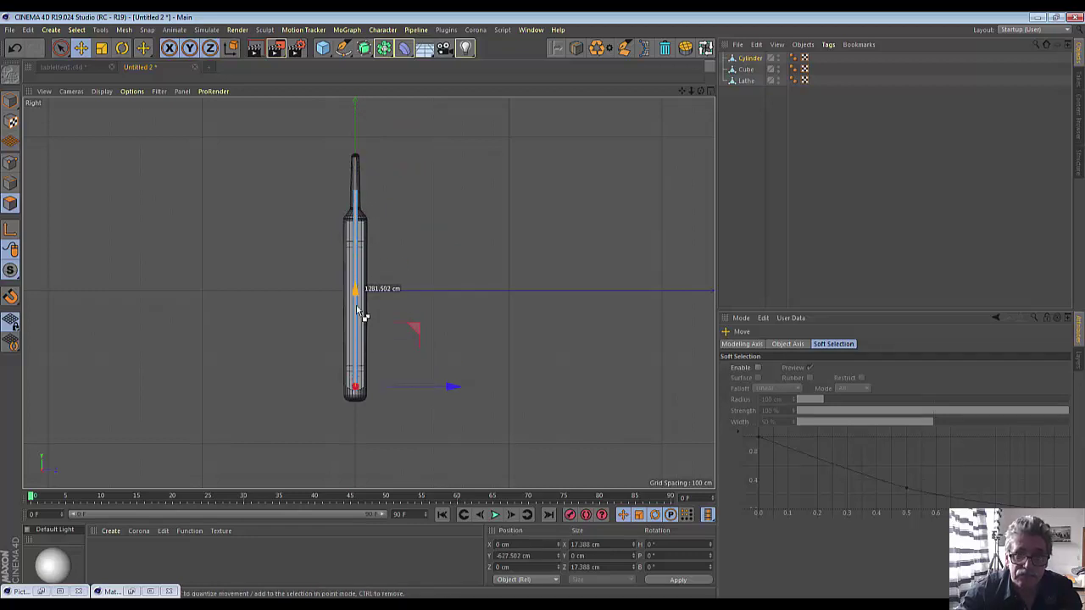
pyautogui.click(369, 417)
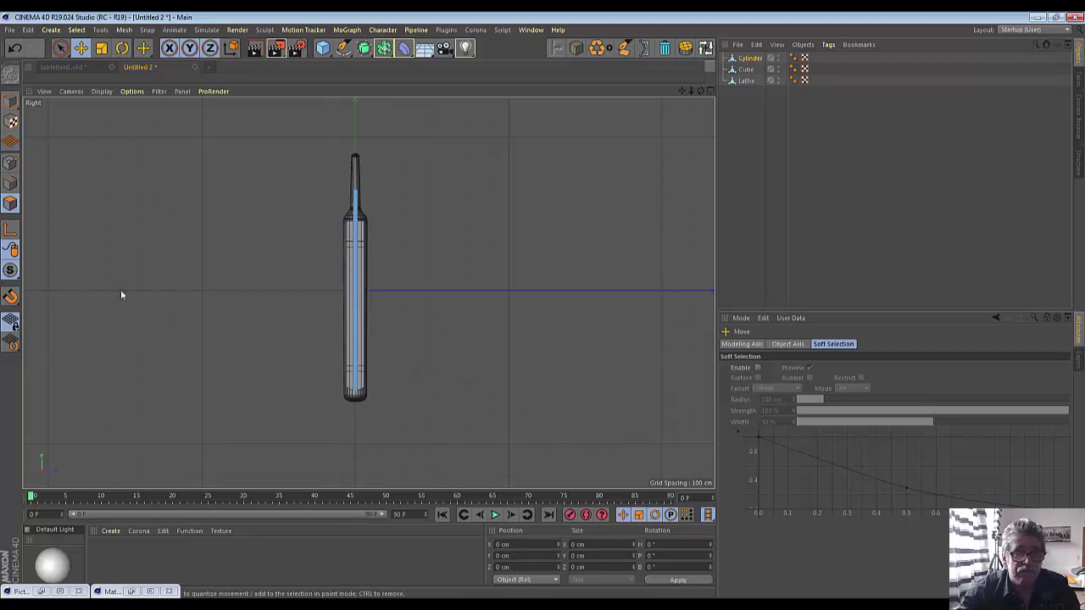
# Switch to Points mode, enable Gouraud Shading, and select the cylinder's points
pyautogui.click(10, 162)
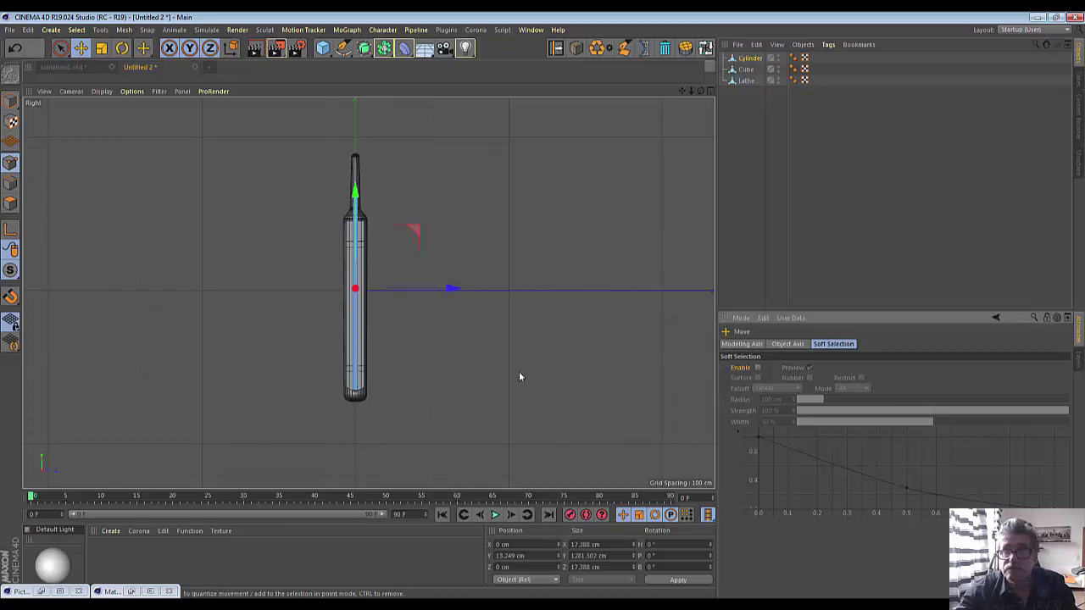
pyautogui.scroll(3, 519, 371)
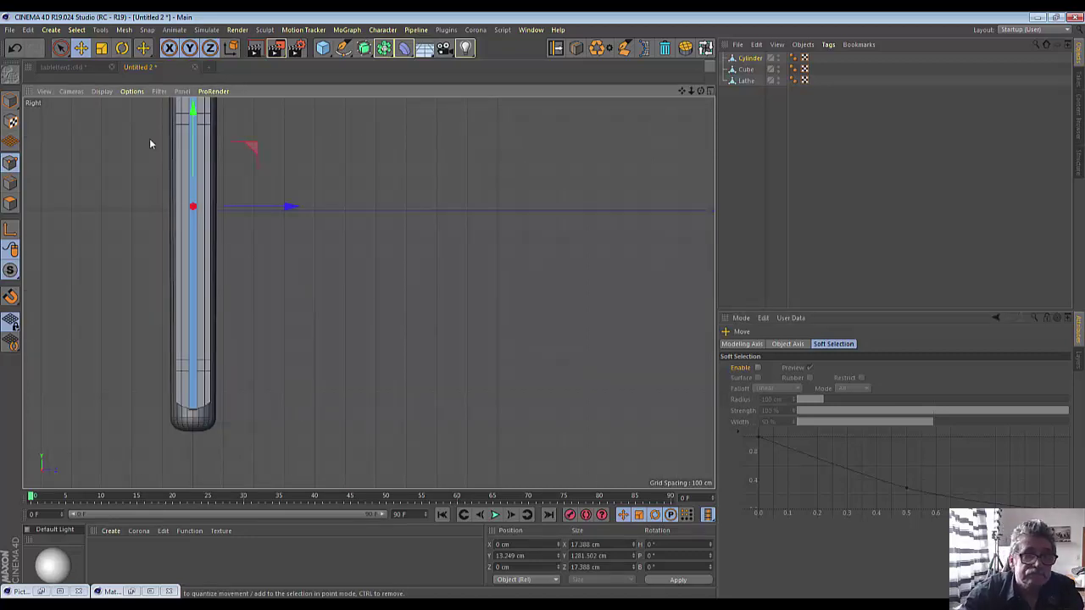
pyautogui.click(116, 93)
pyautogui.click(112, 107)
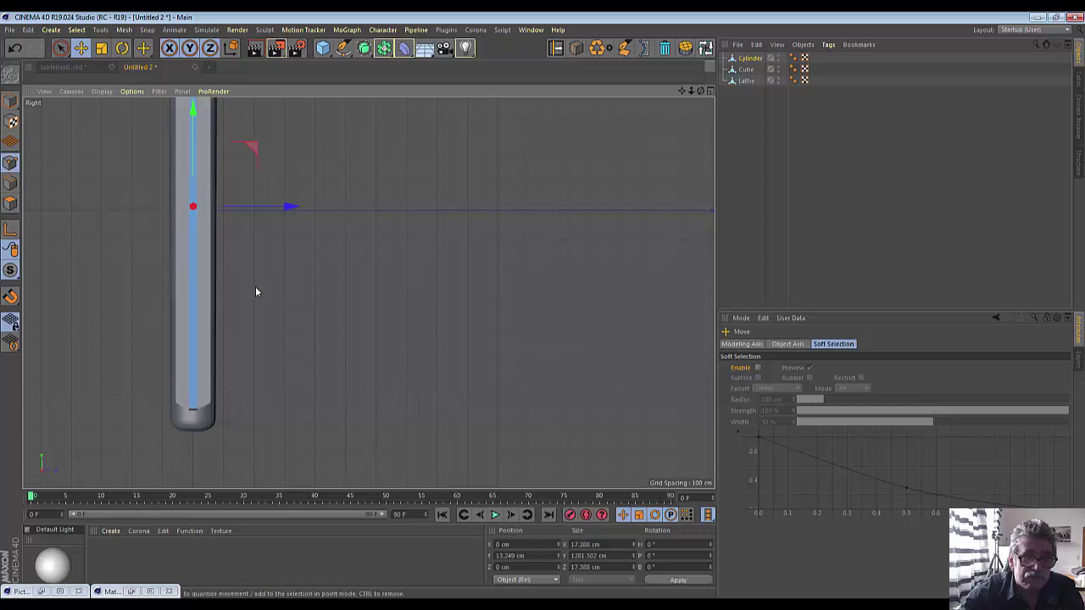
pyautogui.hotkey('ctrl', 'a')
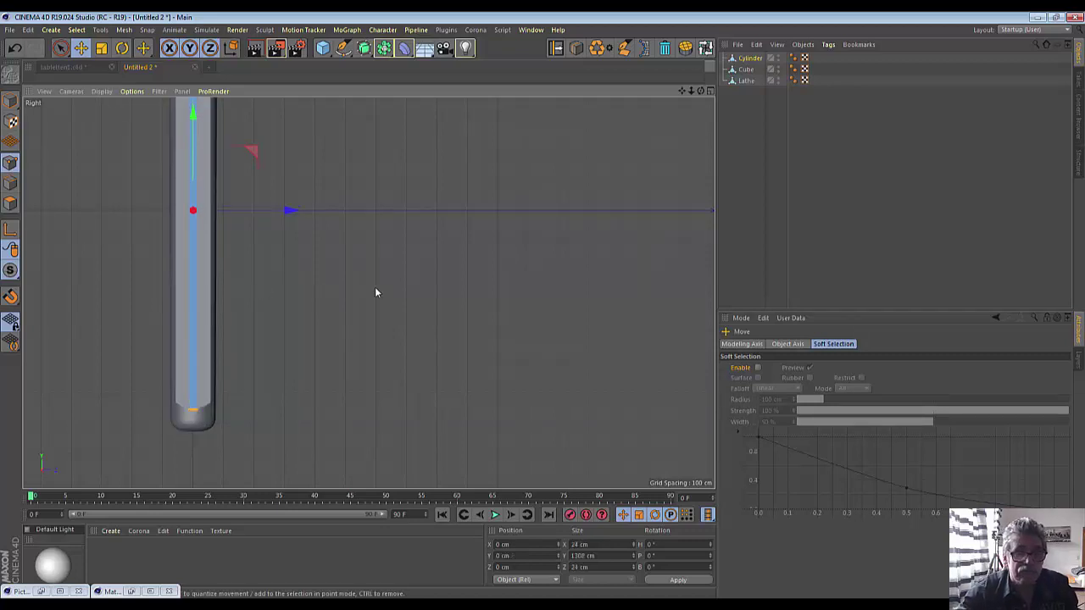
# Run Optimize to merge overlapping points, then clear the point selection
pyautogui.rightClick(377, 292)
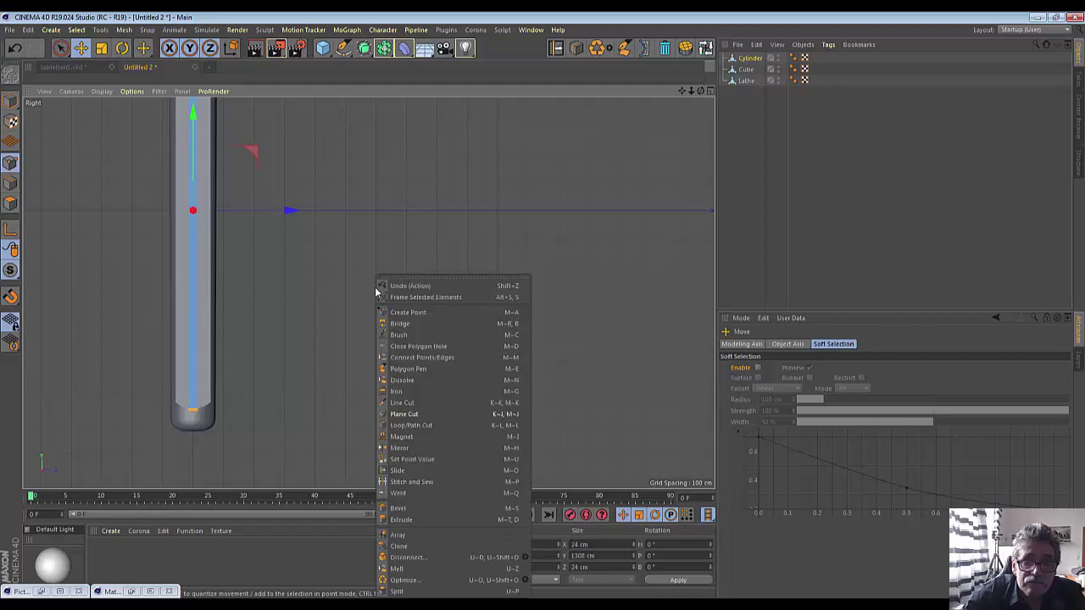
pyautogui.click(404, 581)
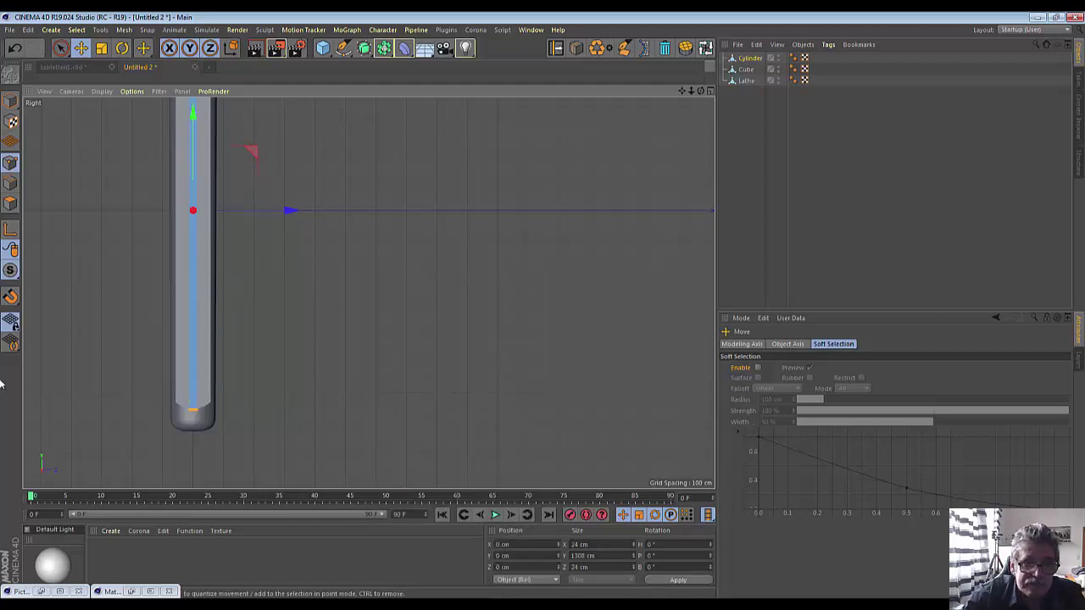
pyautogui.scroll(3, 111, 398)
pyautogui.scroll(2, 111, 398)
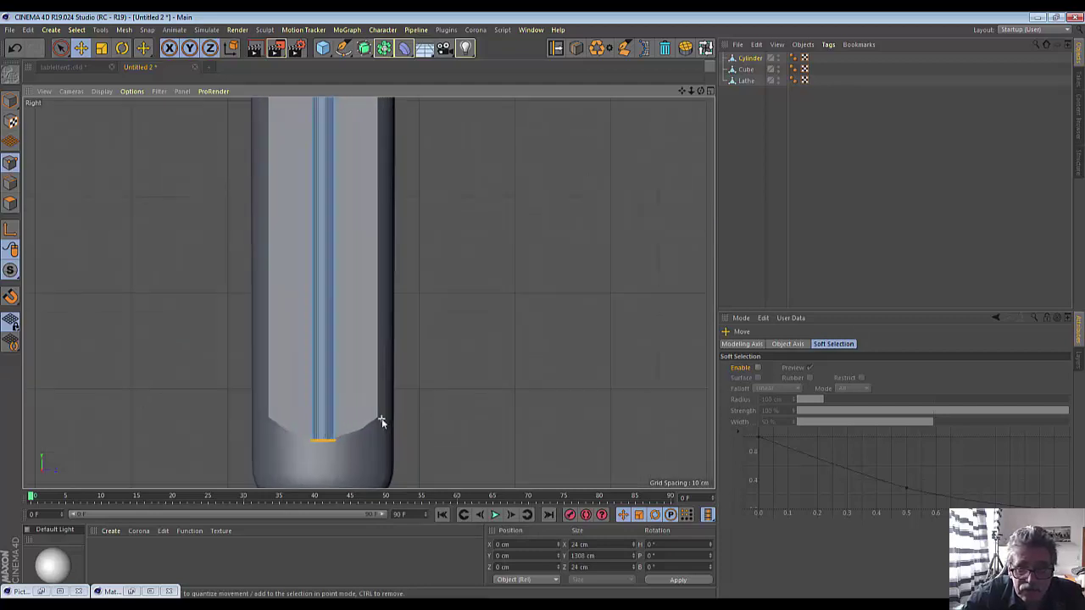
pyautogui.scroll(2, 188, 318)
pyautogui.click(313, 468)
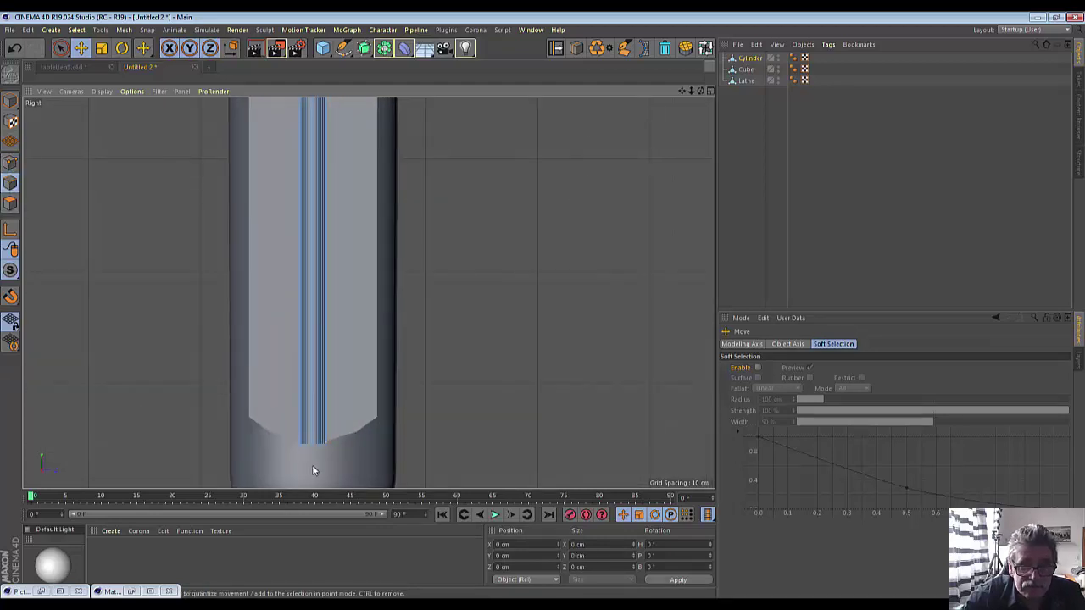
# Use Loop Selection to select the edge loop around the cylinder's bottom end
pyautogui.click(77, 30)
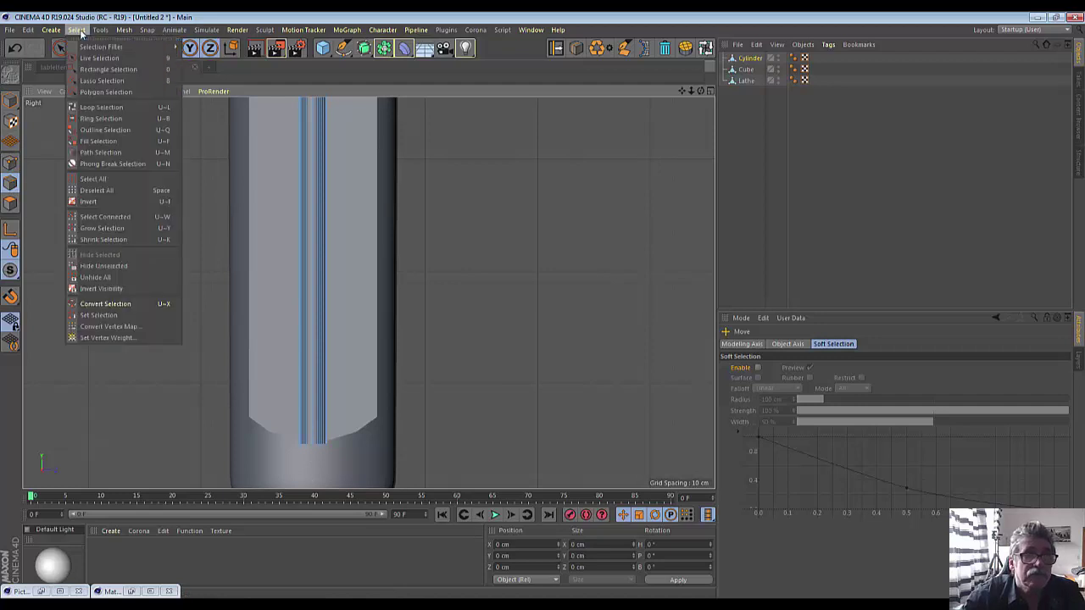
pyautogui.click(101, 106)
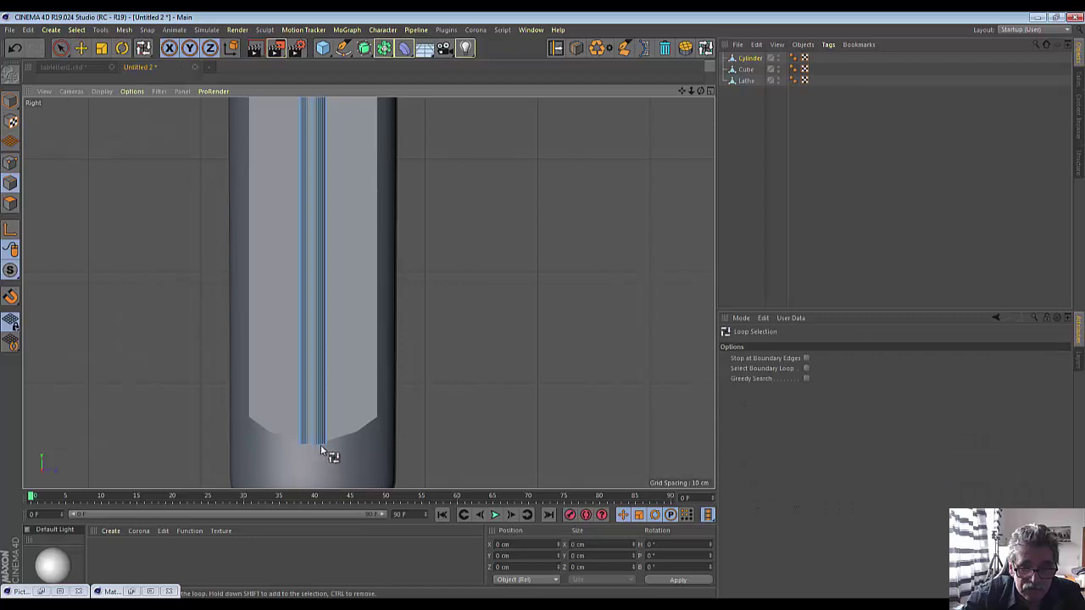
pyautogui.scroll(5, 361, 433)
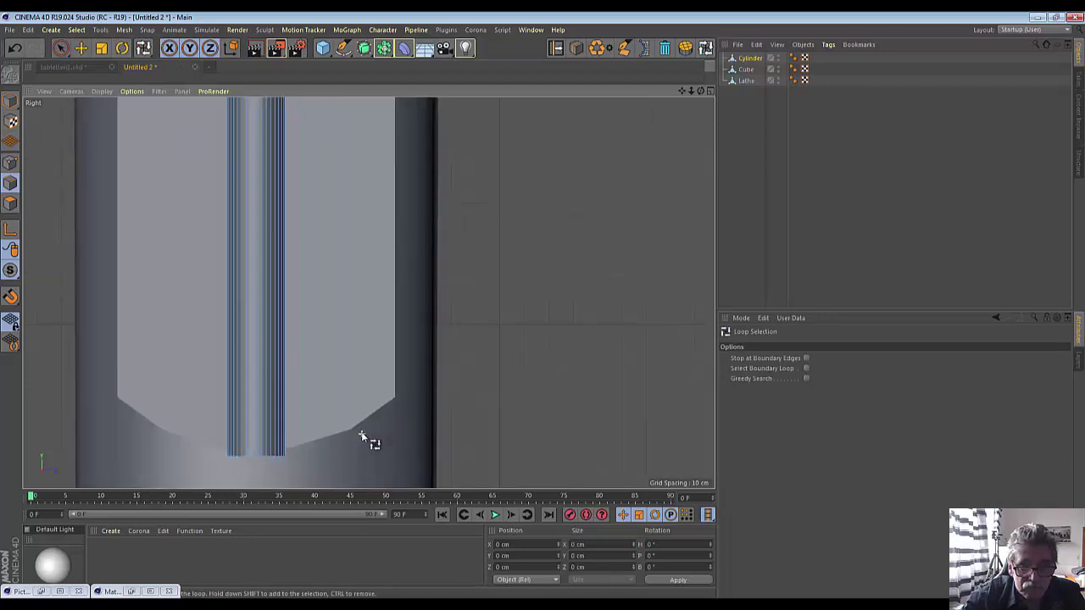
pyautogui.scroll(3, 356, 437)
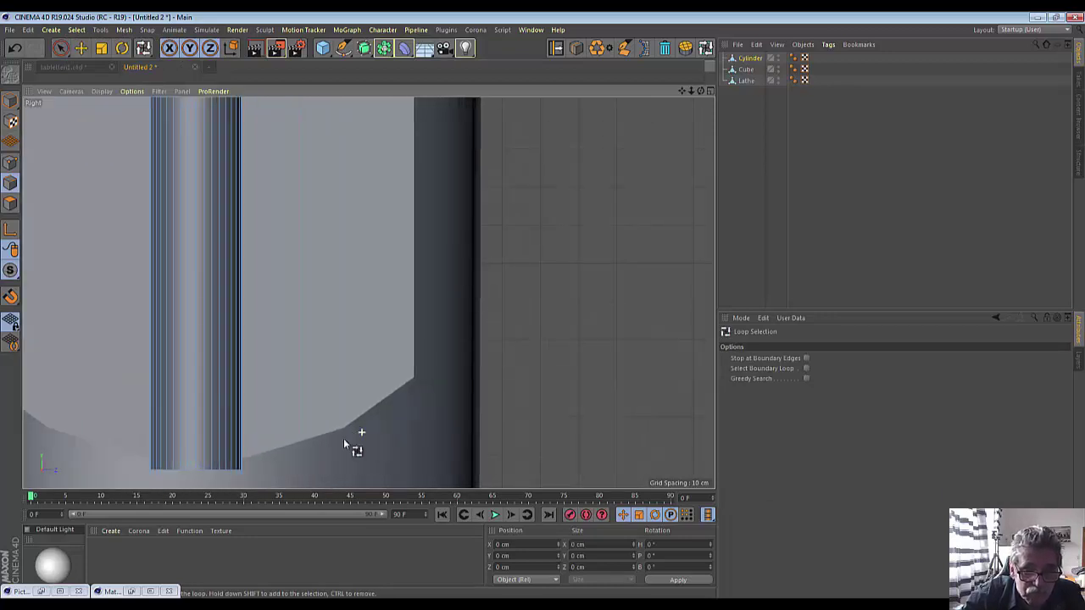
pyautogui.click(222, 470)
pyautogui.scroll(-3, 368, 413)
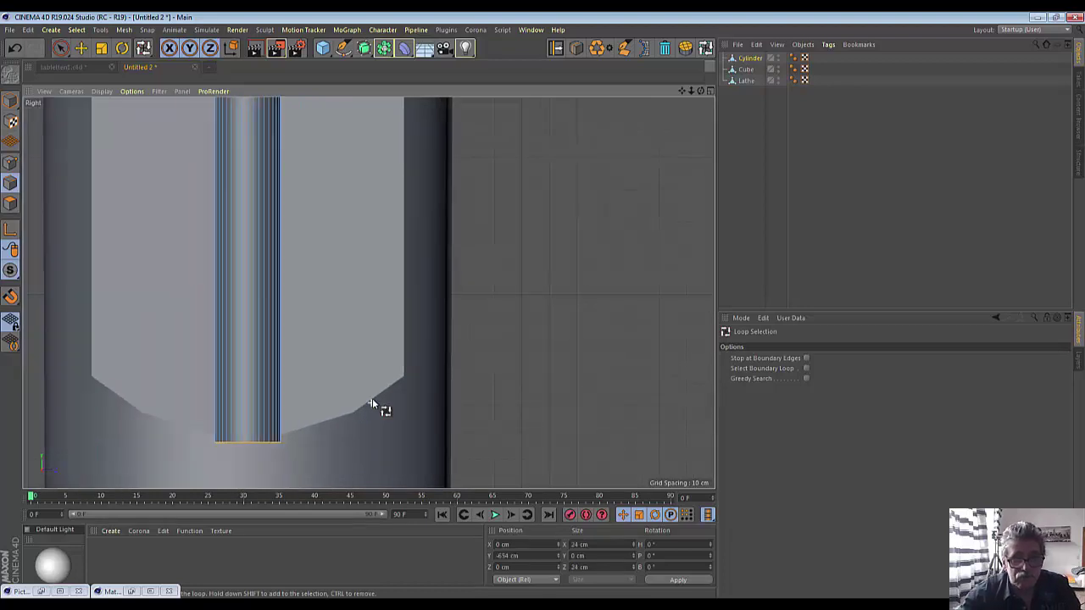
# Bevel the cylinder's bottom edge loop to about 2.5 cm offset
pyautogui.rightClick(503, 349)
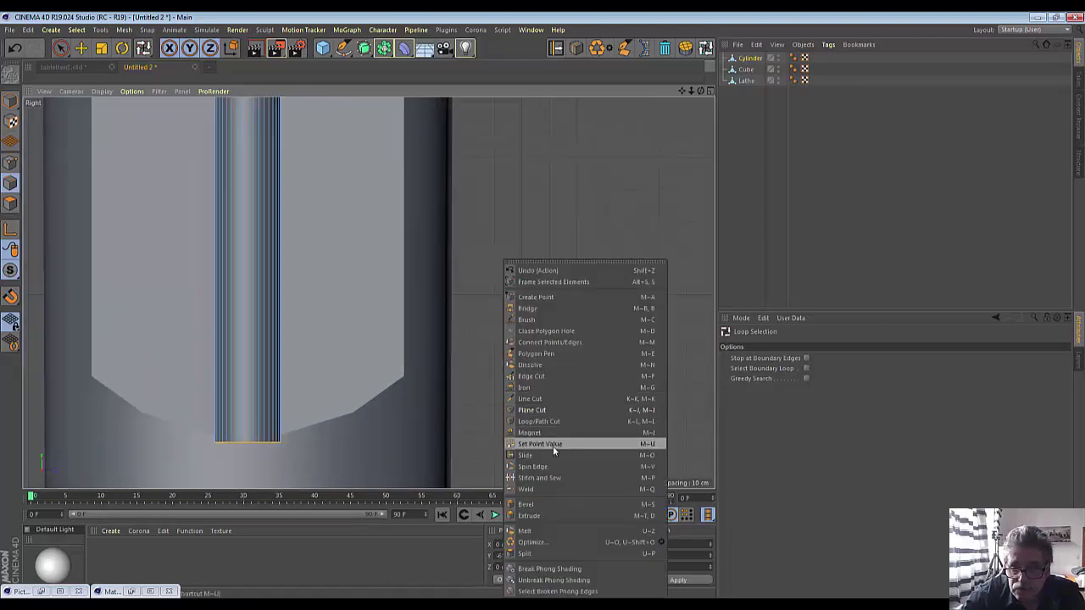
pyautogui.click(529, 505)
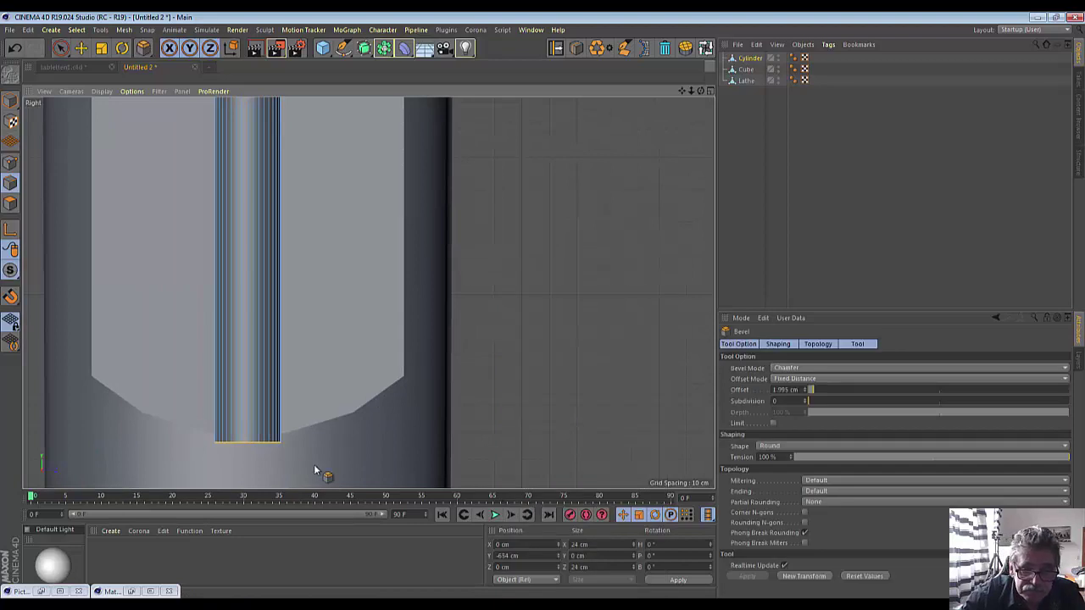
pyautogui.moveTo(268, 449)
pyautogui.mouseDown()
pyautogui.moveTo(276, 436)
pyautogui.moveTo(268, 443)
pyautogui.mouseUp()
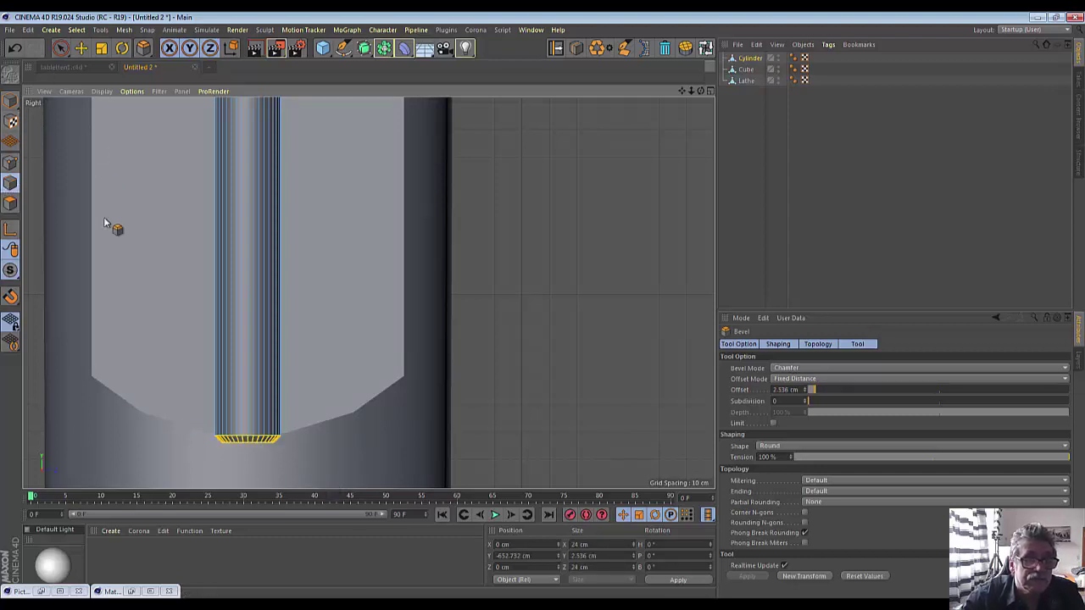
pyautogui.click(227, 461)
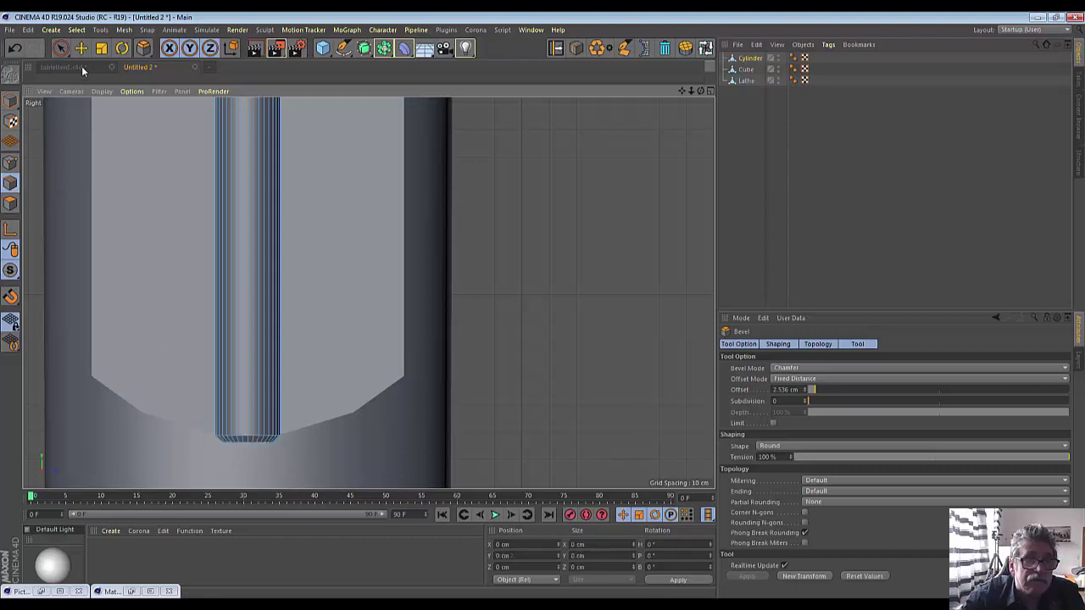
# Reselect the bottom edge loop, nudge it down, and scale it to about 62%
pyautogui.moveTo(60, 47); pyautogui.dragTo(102, 64)
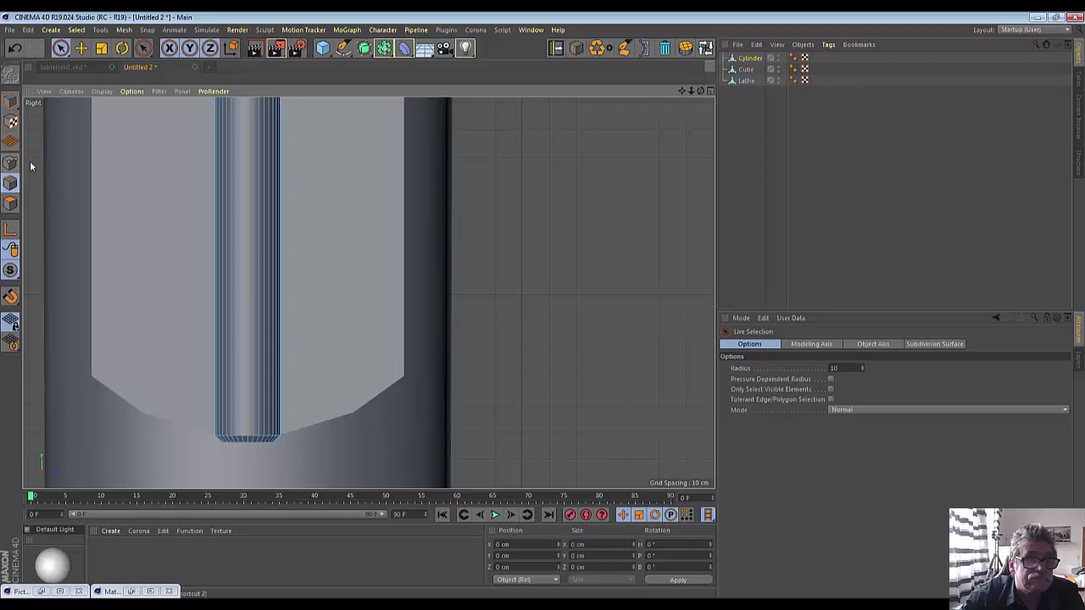
pyautogui.moveTo(60, 48); pyautogui.dragTo(80, 63)
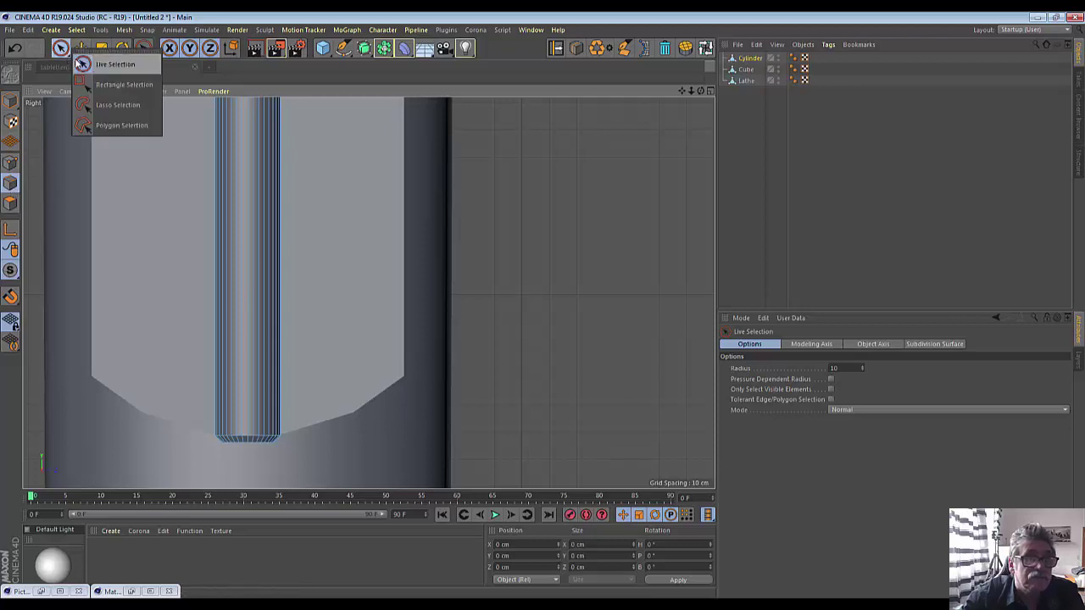
pyautogui.click(77, 30)
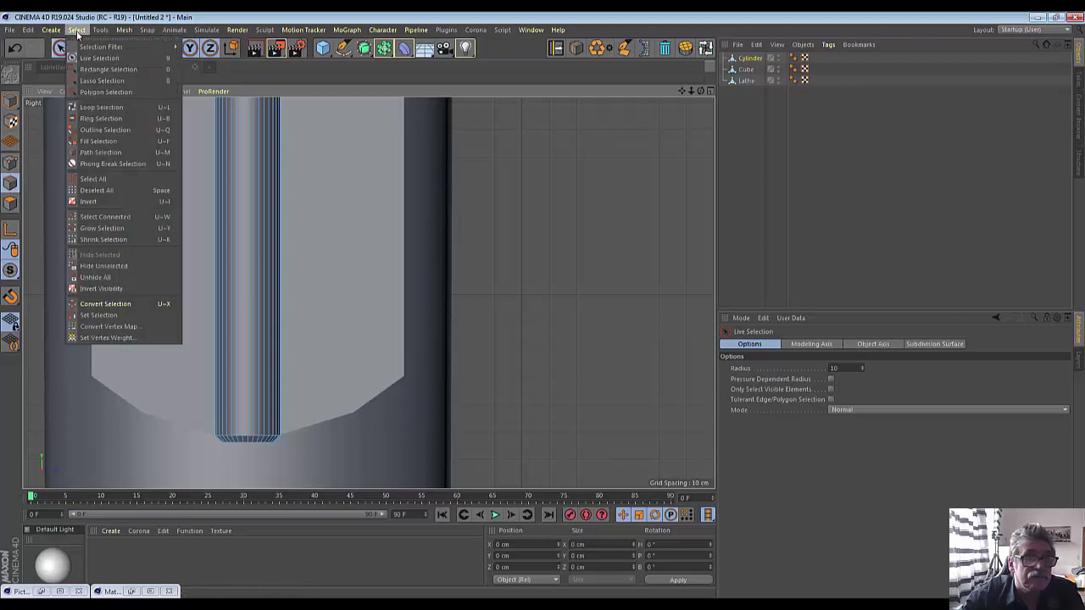
pyautogui.click(101, 108)
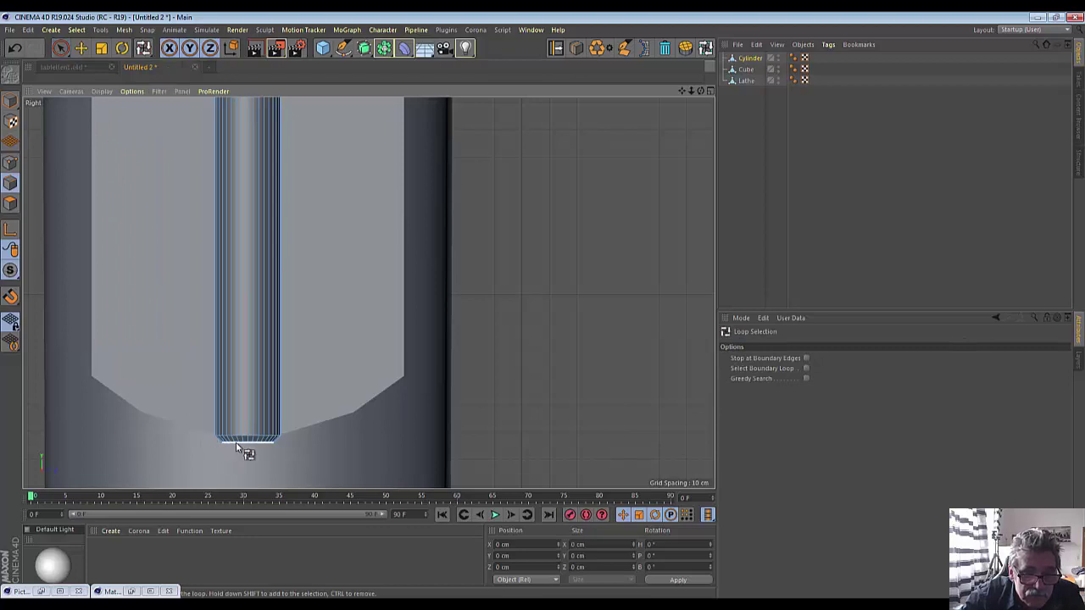
pyautogui.click(235, 442)
pyautogui.click(81, 48)
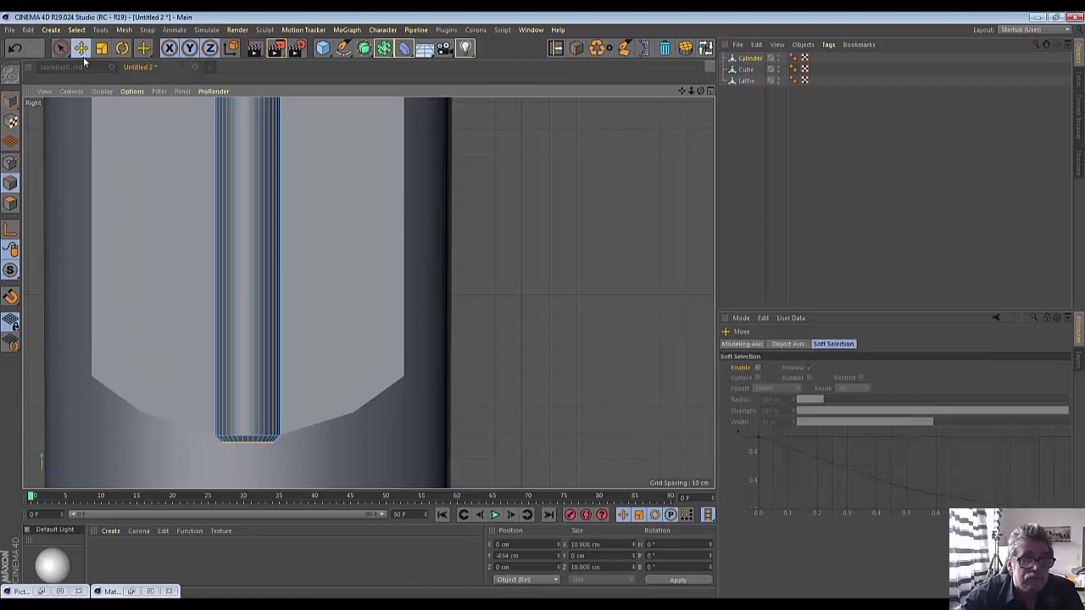
pyautogui.moveTo(247, 343); pyautogui.dragTo(248, 358)
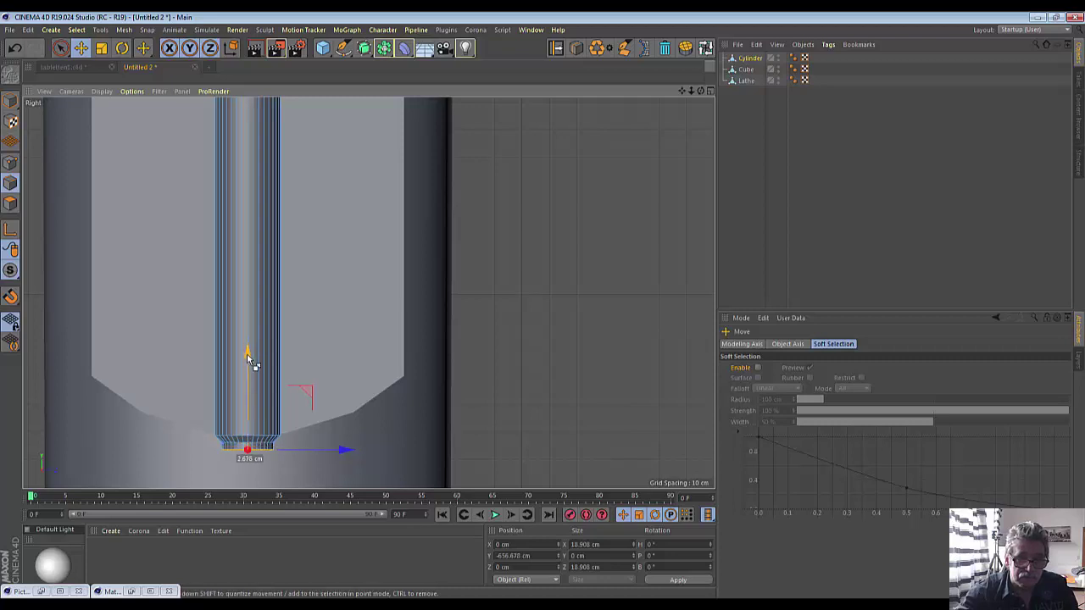
pyautogui.press('t')
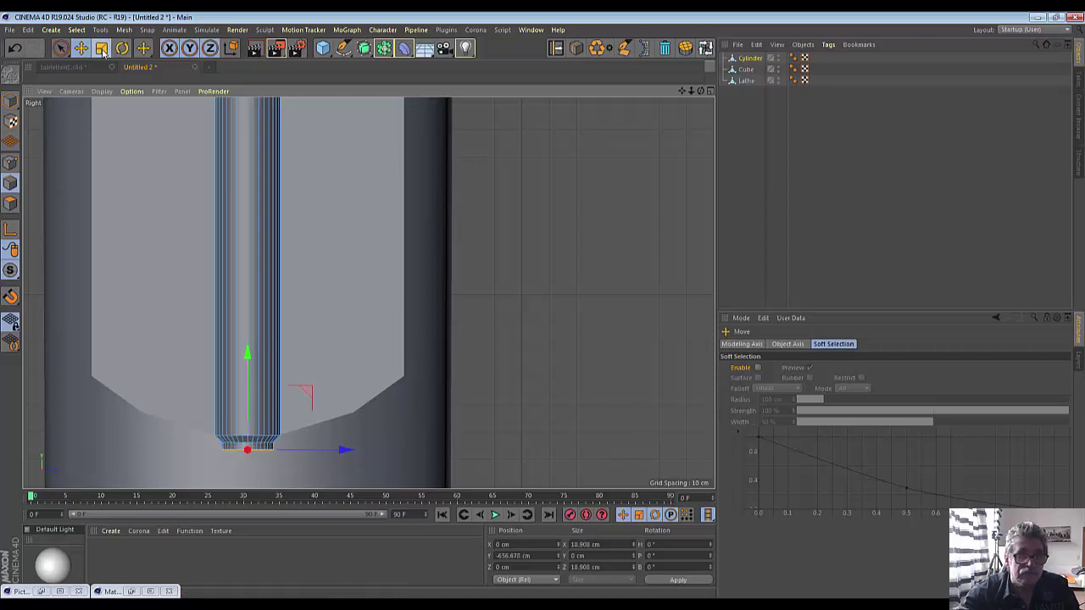
pyautogui.moveTo(403, 278); pyautogui.dragTo(240, 348)
pyautogui.click(473, 387)
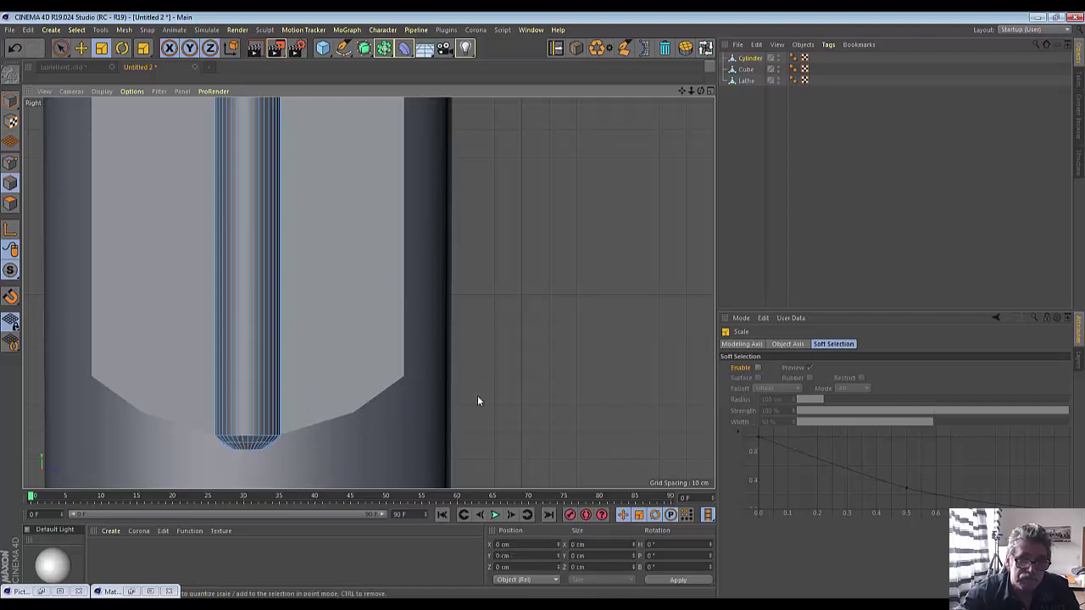
# Zoom out and orbit to view the whole tube with the tapered rod
pyautogui.scroll(-3, 428, 395)
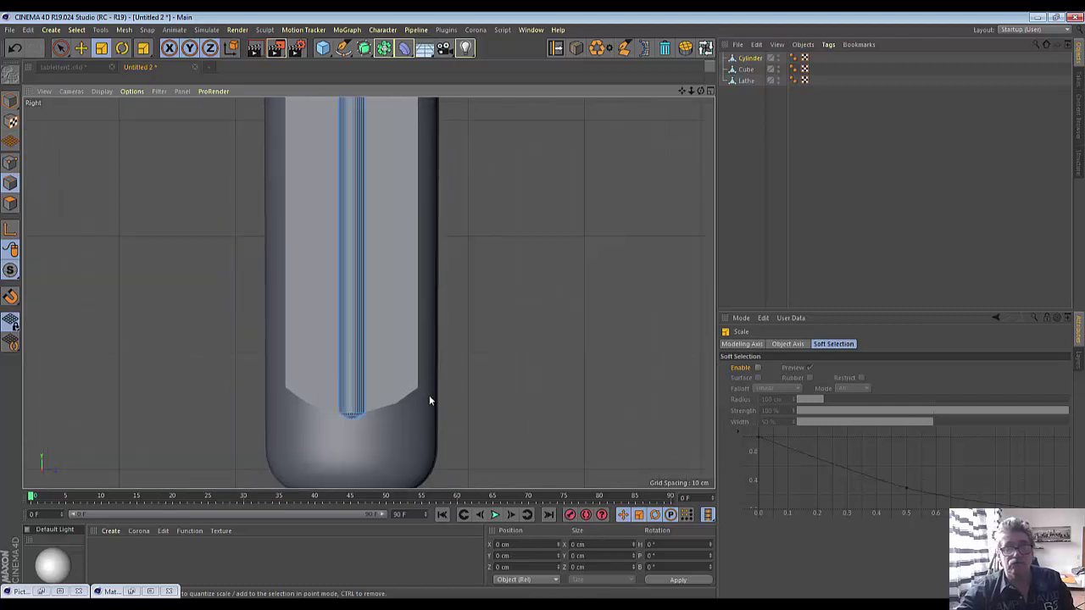
pyautogui.scroll(-3, 429, 394)
pyautogui.moveTo(682, 90); pyautogui.dragTo(668, 279)
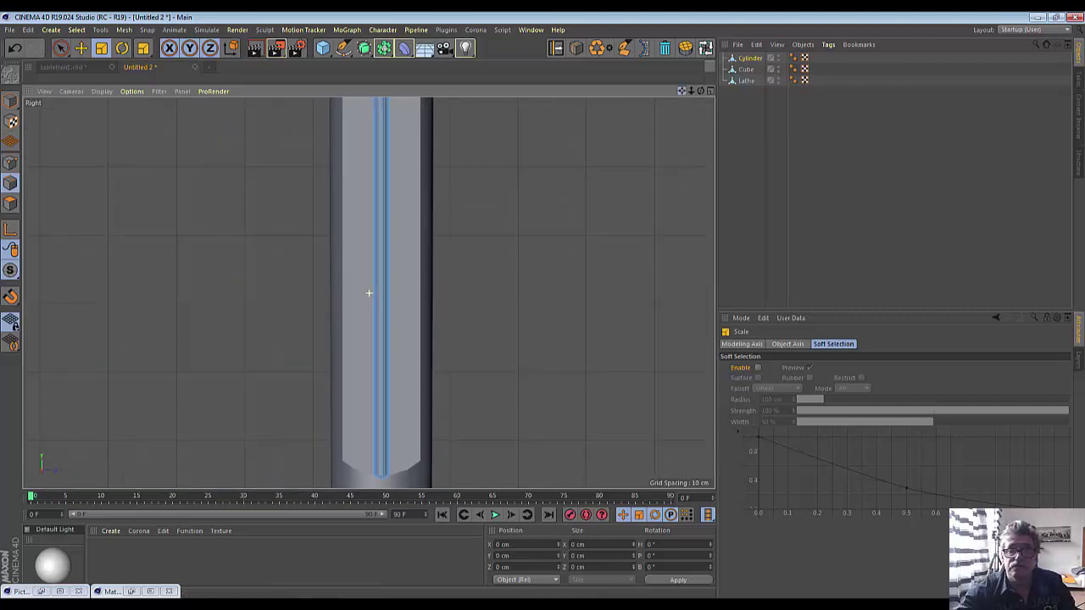
pyautogui.scroll(-3, 368, 292)
pyautogui.scroll(1, 368, 290)
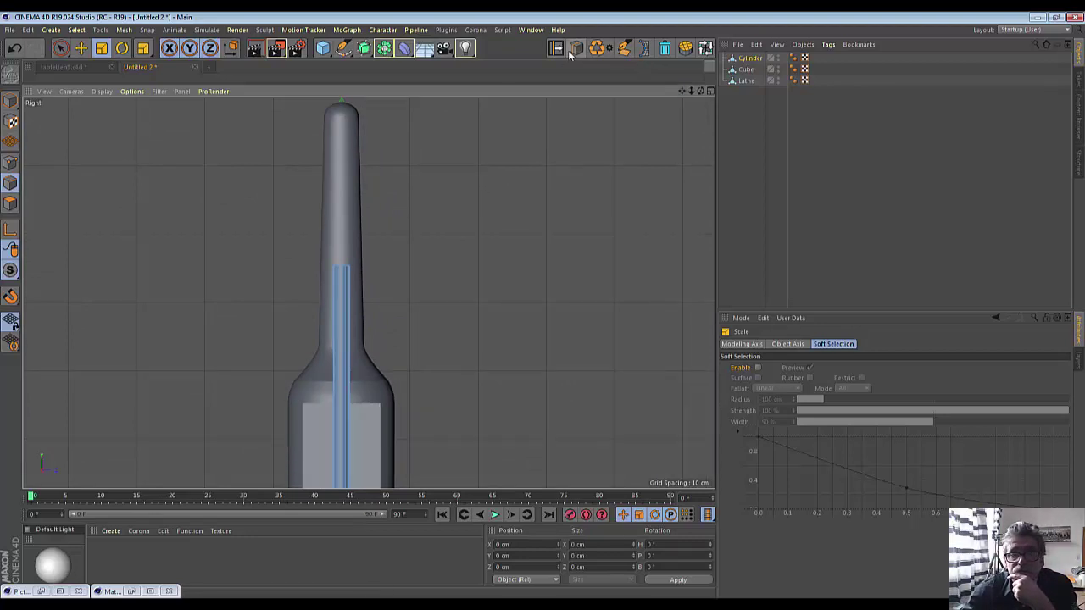
# Add a Capsule primitive and frame it in the view
pyautogui.click(321, 49)
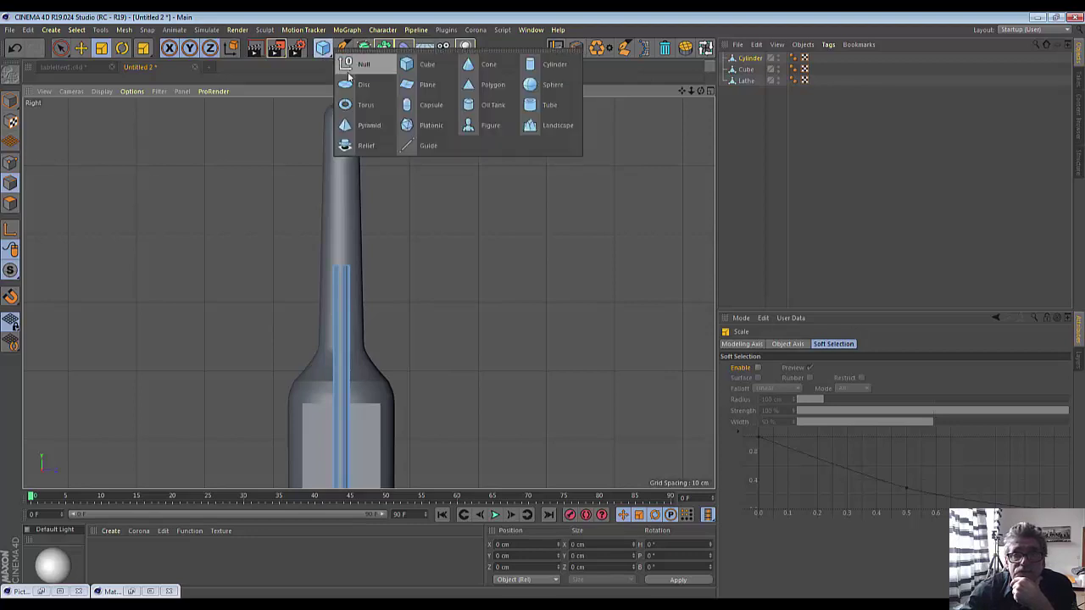
pyautogui.click(410, 108)
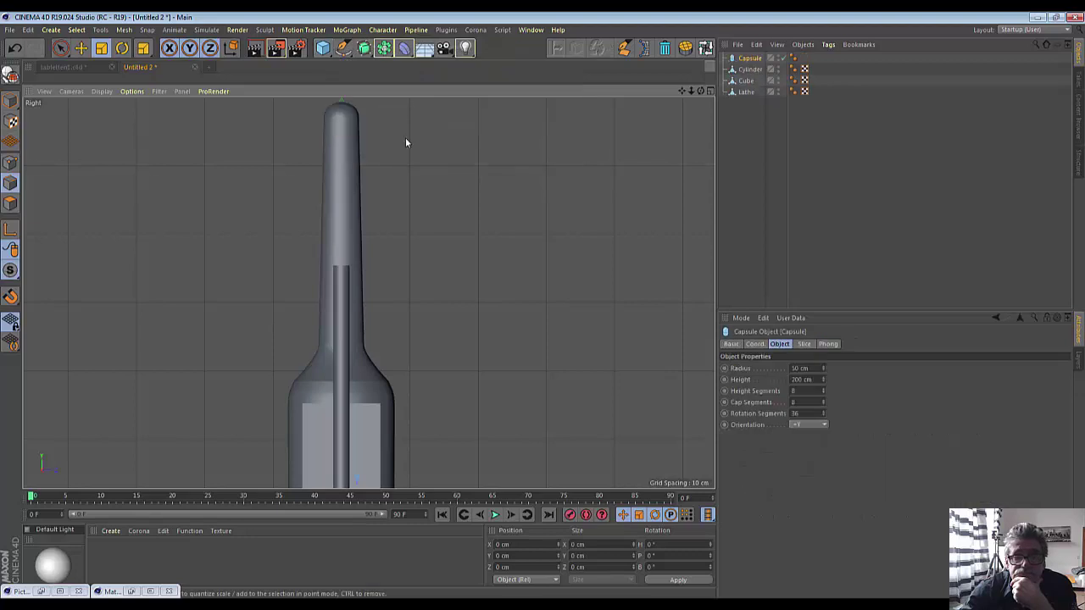
pyautogui.scroll(-2, 406, 214)
pyautogui.press('o')
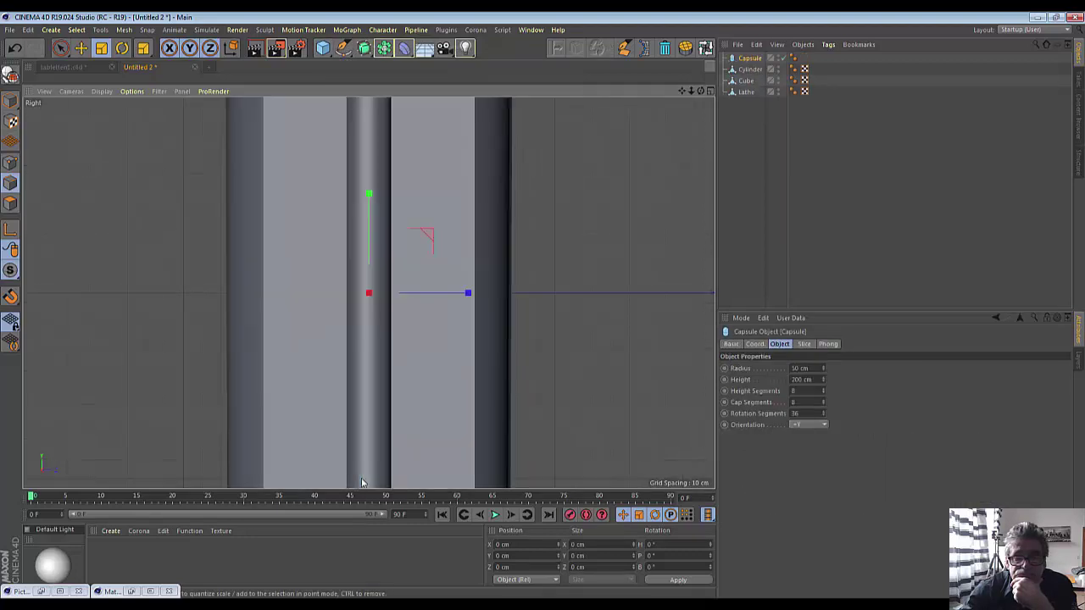
# Move the capsule along X out in front of the glass tube in Perspective
pyautogui.click(712, 91)
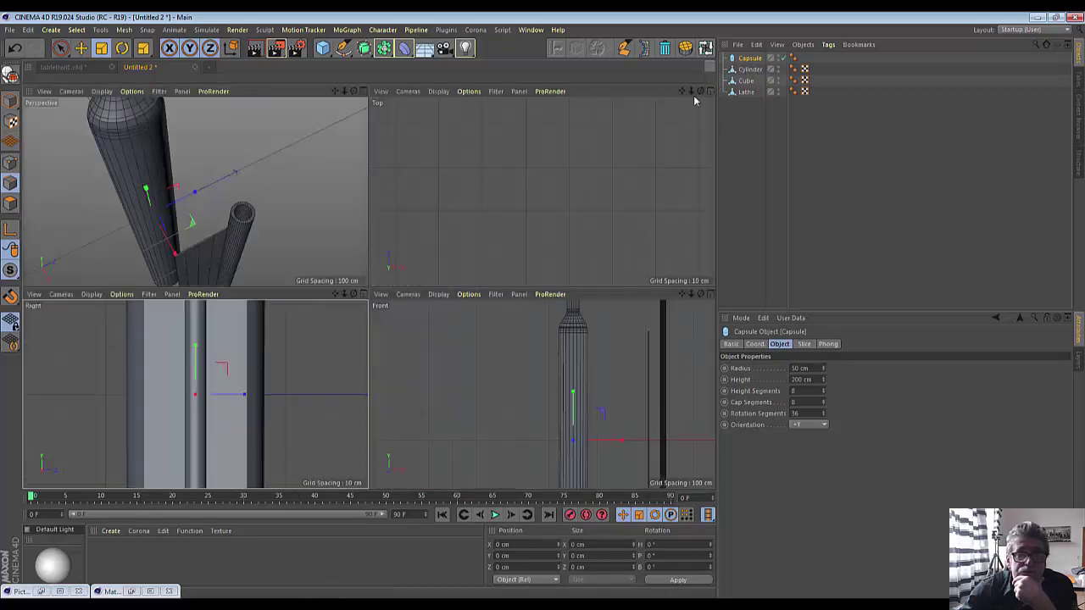
pyautogui.click(366, 92)
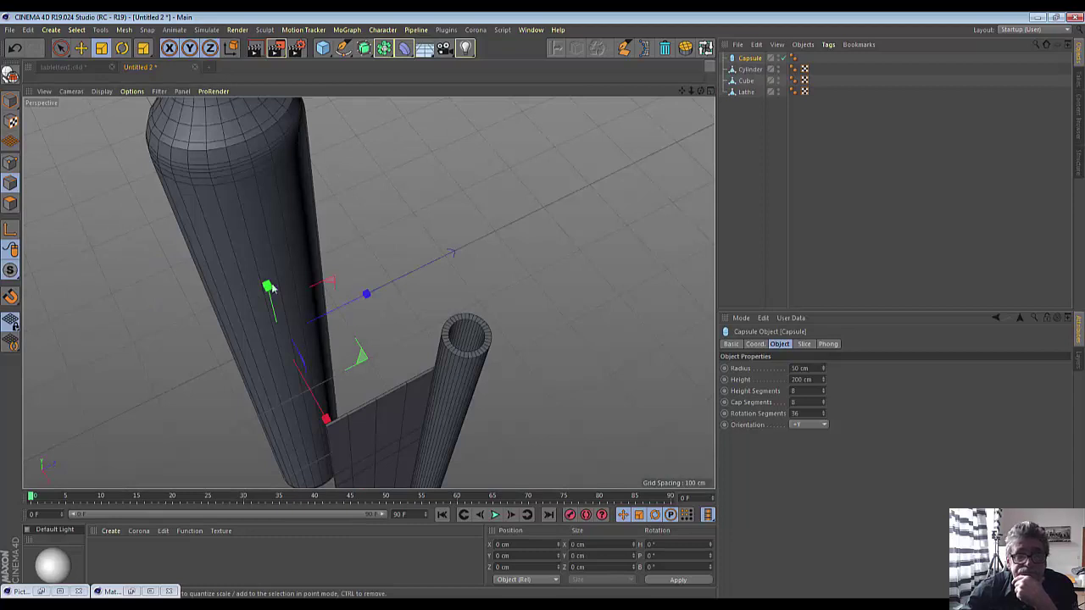
pyautogui.click(80, 49)
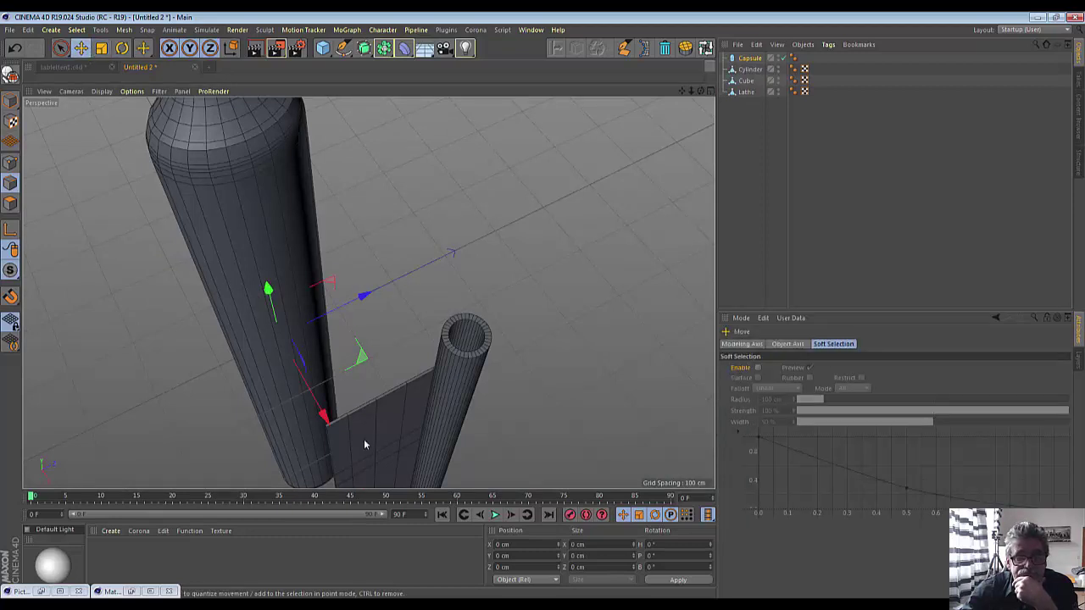
pyautogui.moveTo(324, 415); pyautogui.dragTo(322, 139)
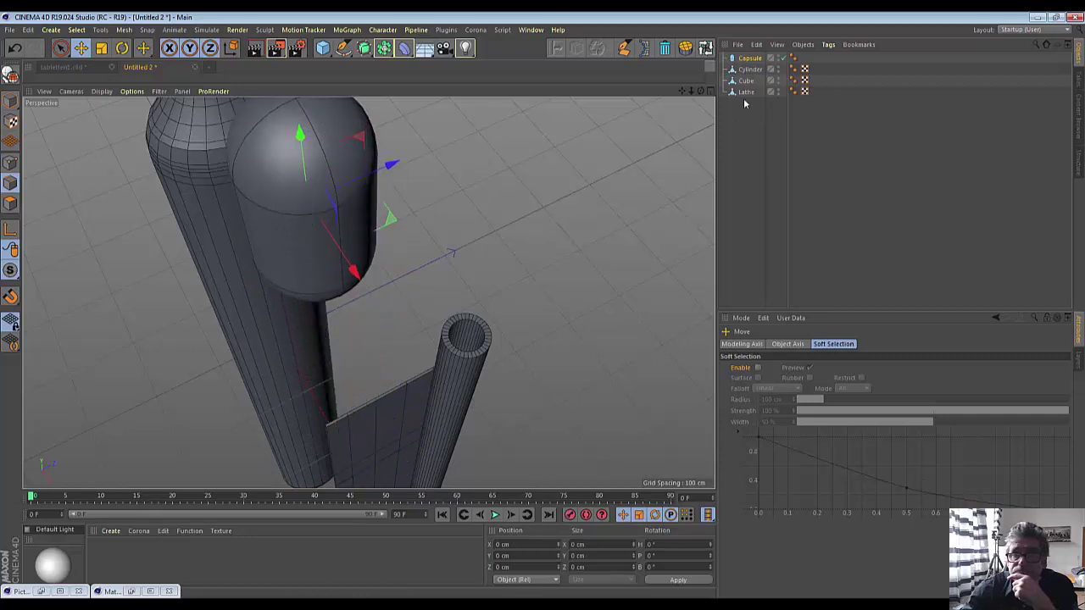
pyautogui.moveTo(702, 96); pyautogui.dragTo(698, 96)
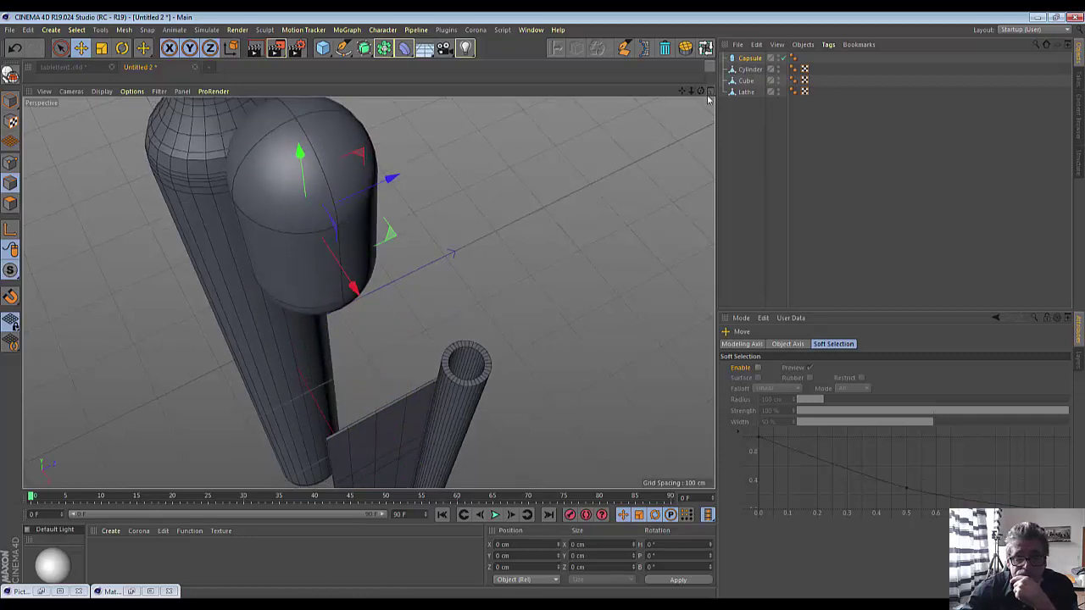
pyautogui.click(710, 92)
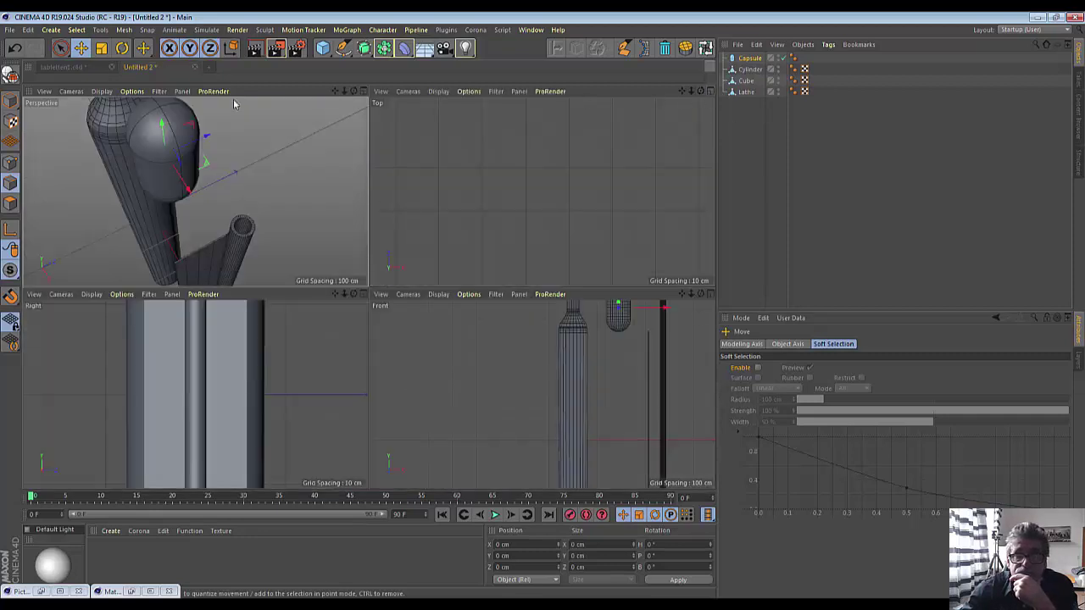
pyautogui.click(362, 91)
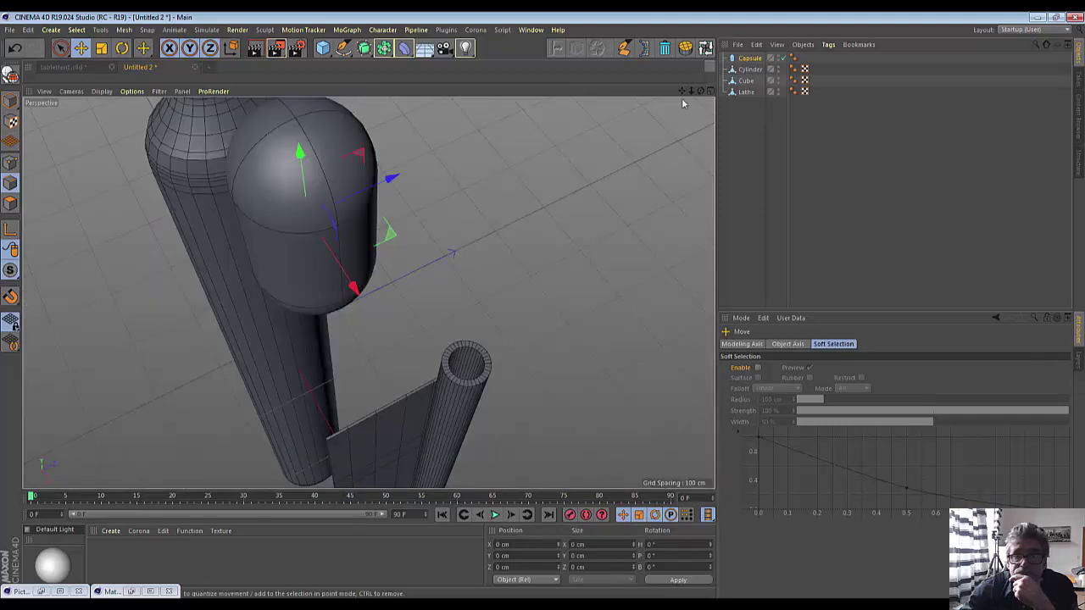
pyautogui.moveTo(699, 91); pyautogui.dragTo(367, 292)
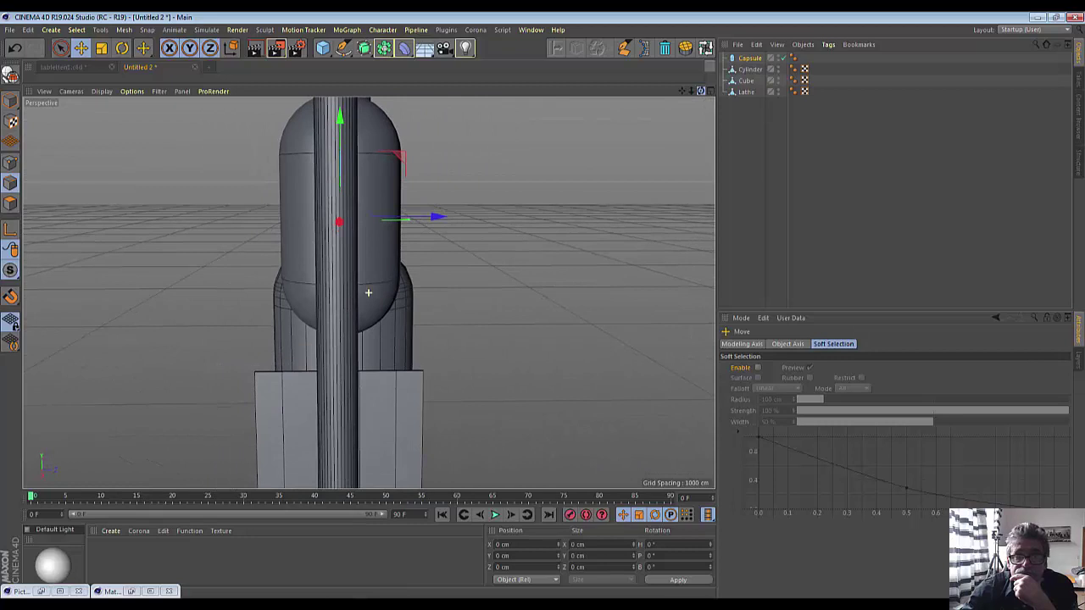
# In the Right view, resize the Capsule to 21 cm radius and 239 cm height, then raise it above the tube
pyautogui.click(710, 91)
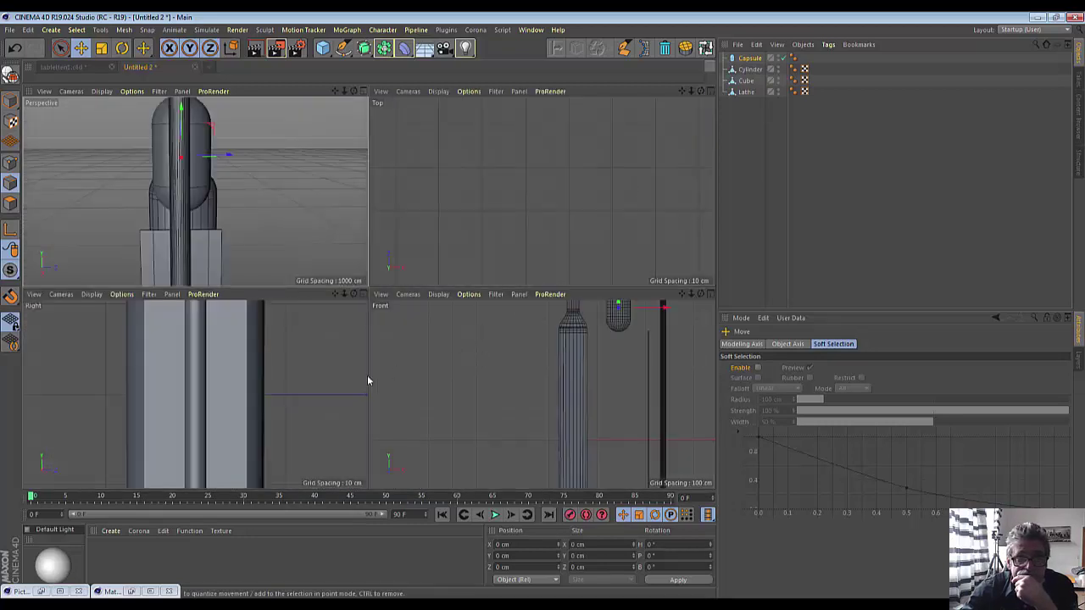
pyautogui.middleClick(360, 294)
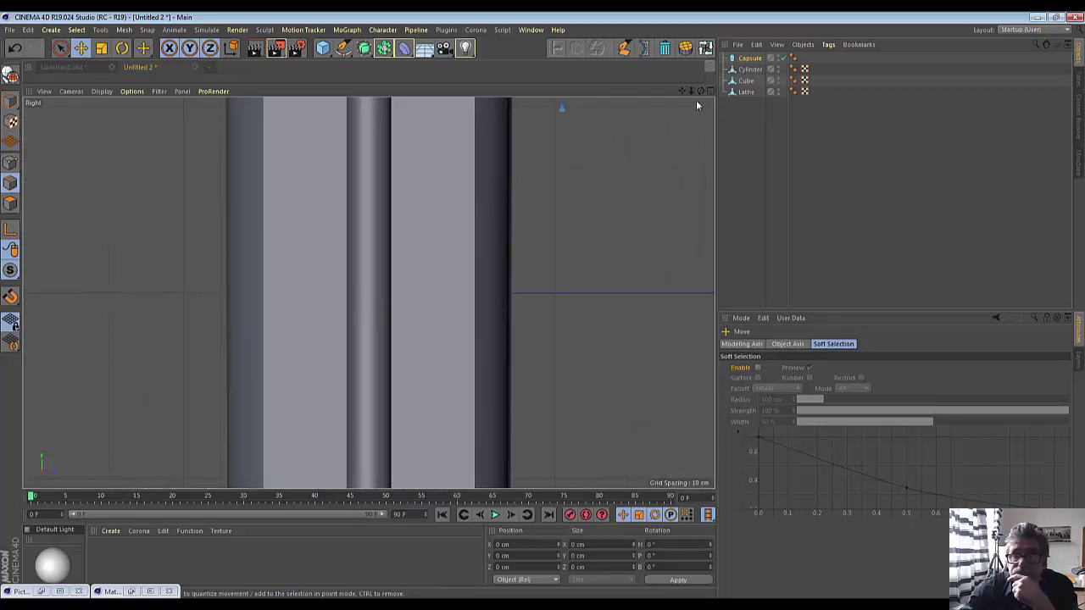
pyautogui.scroll(-3, 563, 108)
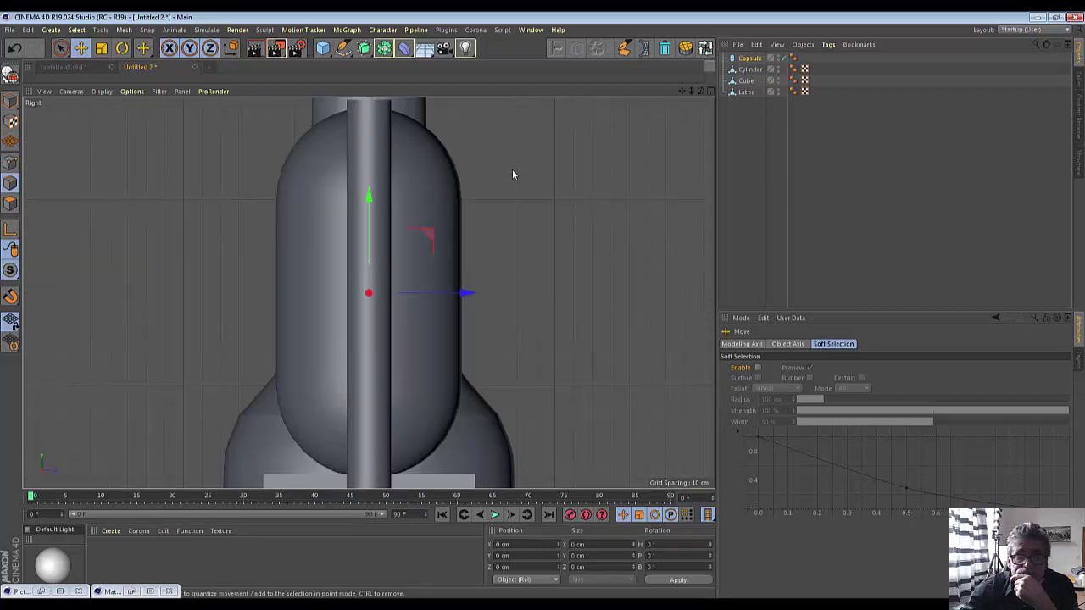
pyautogui.scroll(-3, 509, 178)
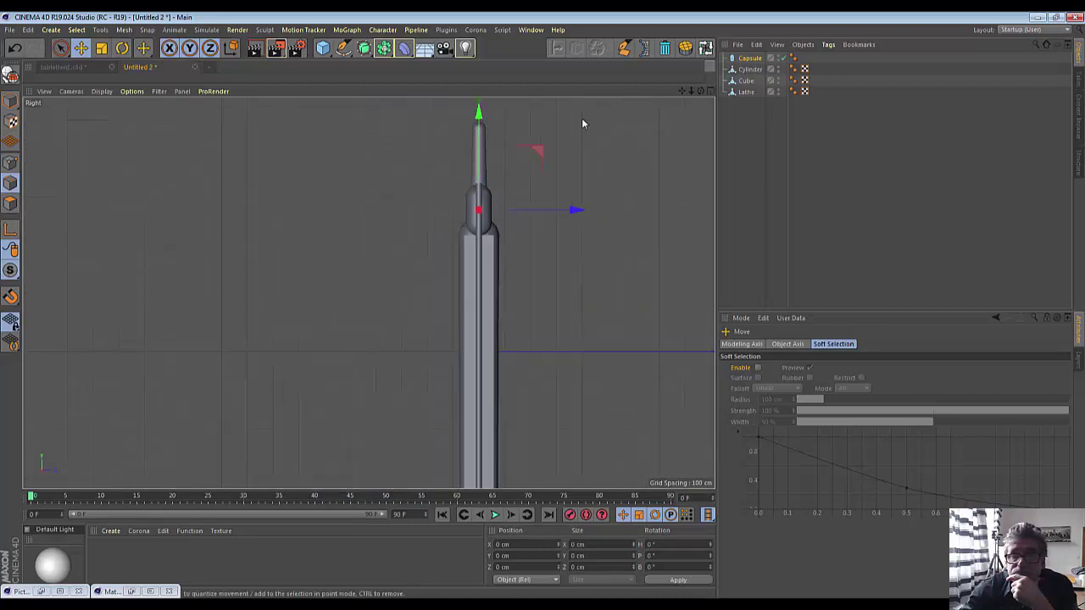
pyautogui.scroll(-2, 368, 294)
pyautogui.scroll(3, 380, 311)
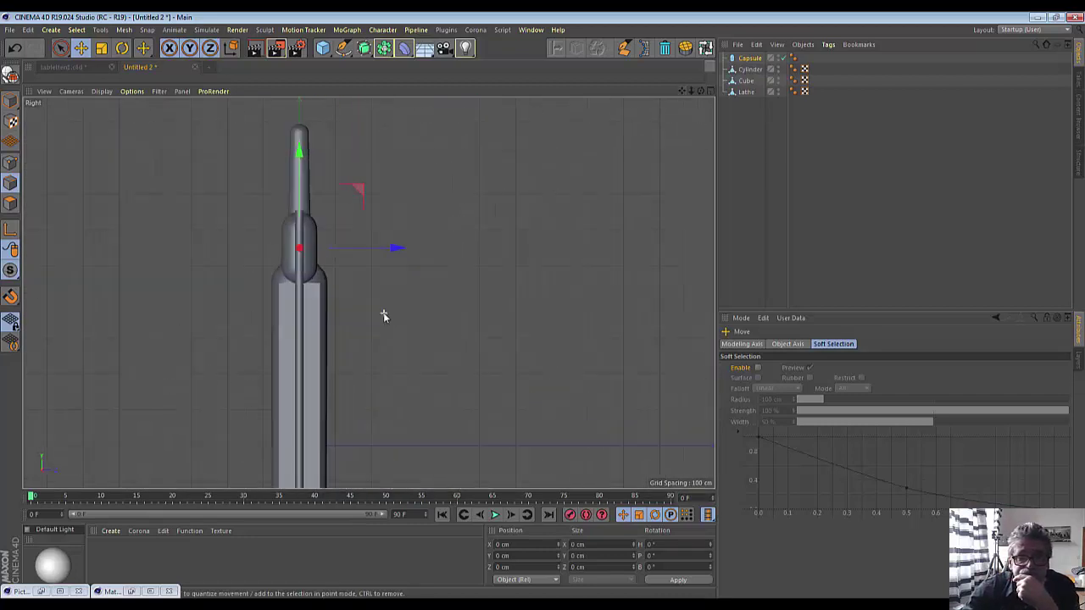
pyautogui.scroll(2, 383, 318)
pyautogui.scroll(-2, 383, 317)
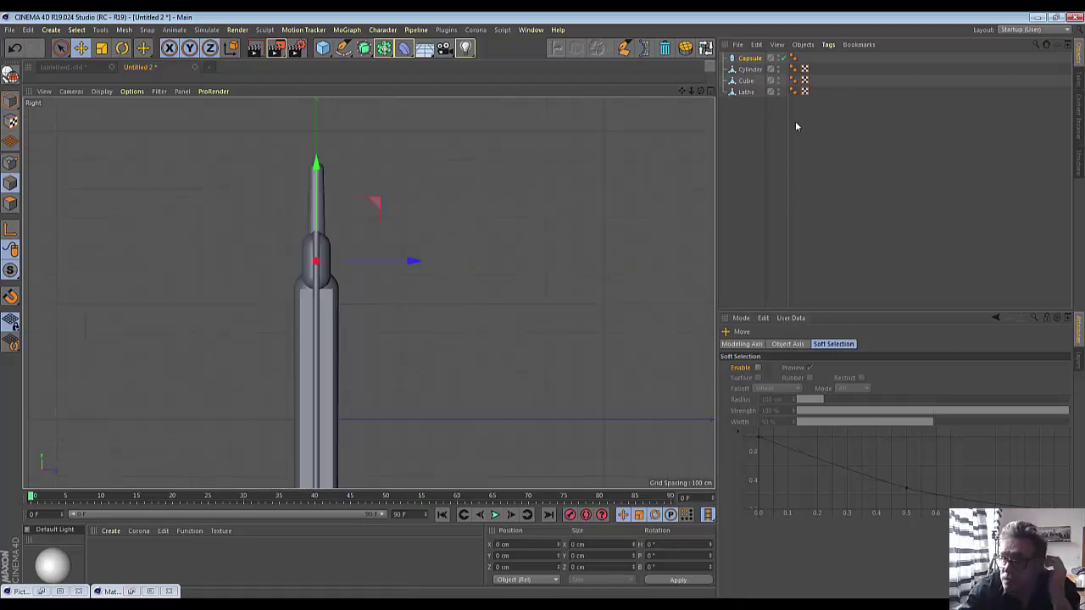
pyautogui.click(748, 59)
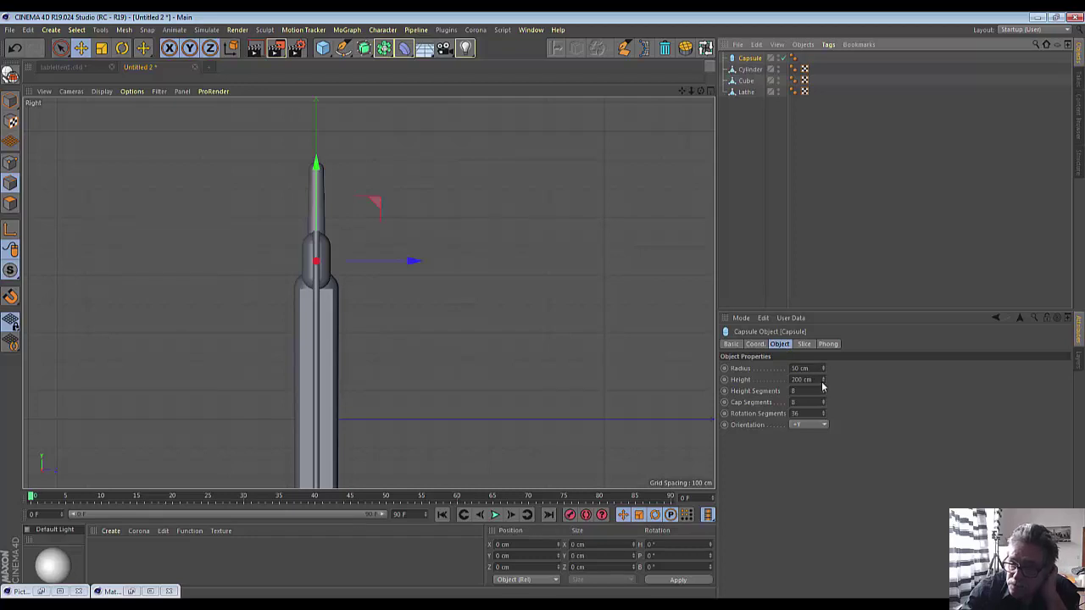
pyautogui.moveTo(822, 369); pyautogui.dragTo(823, 406)
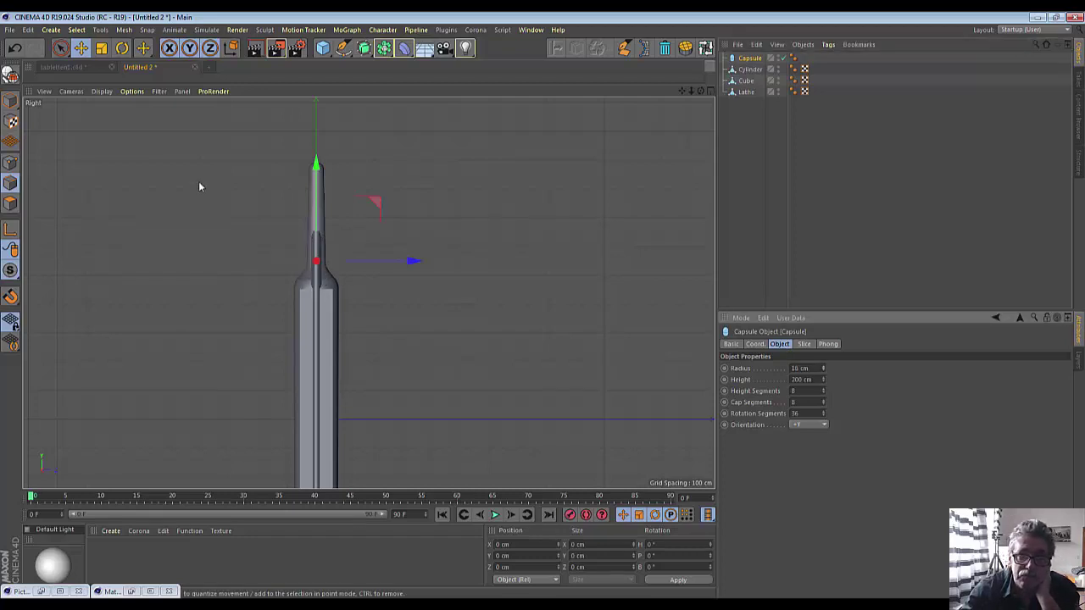
pyautogui.moveTo(316, 164); pyautogui.dragTo(317, 103)
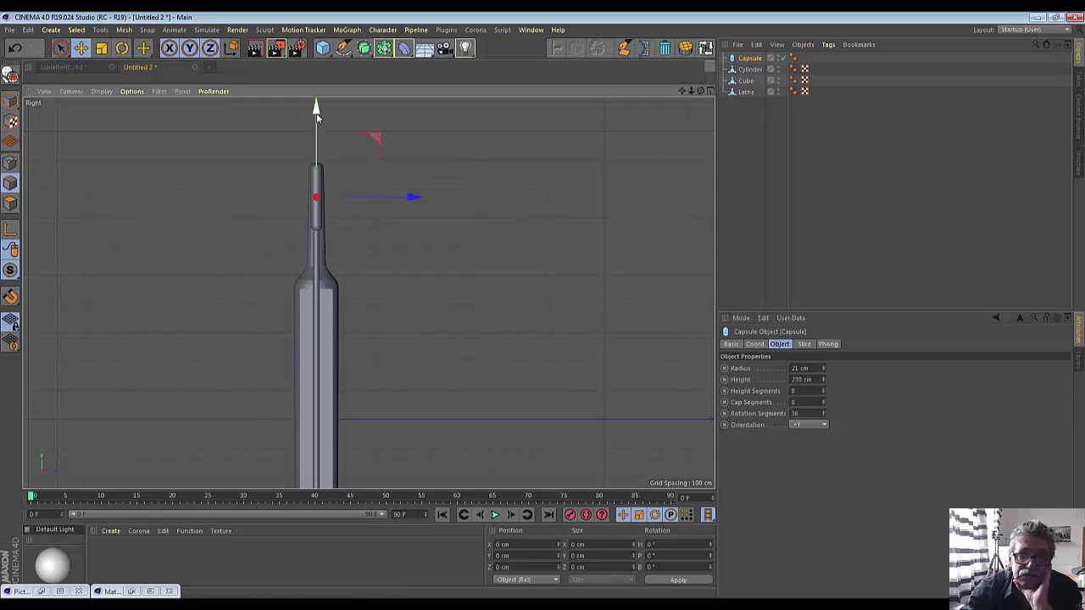
pyautogui.moveTo(316, 117); pyautogui.dragTo(316, 122)
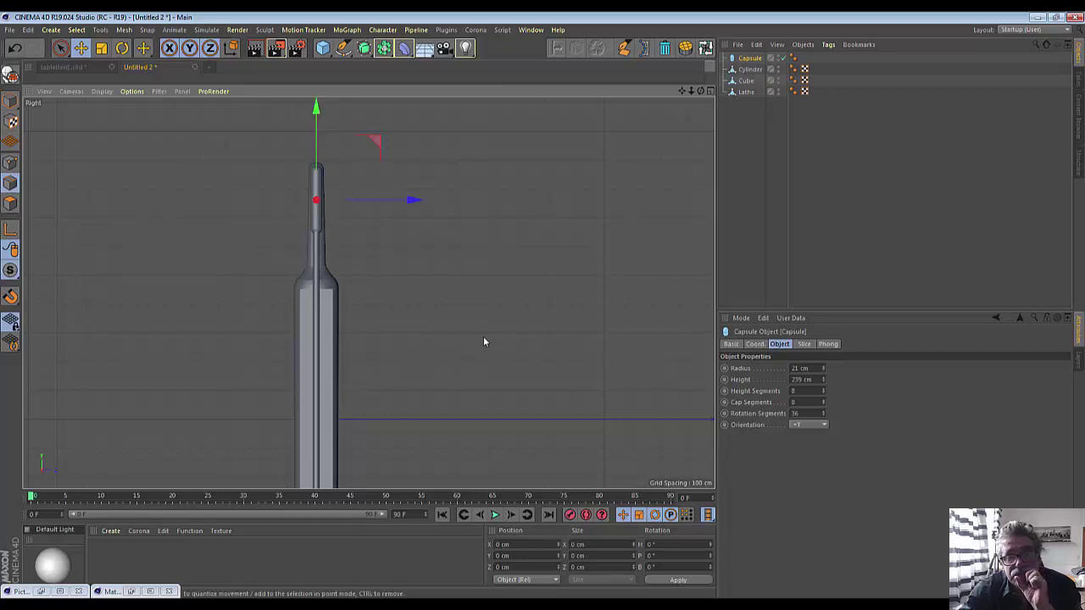
pyautogui.scroll(-3, 483, 339)
pyautogui.scroll(1, 483, 339)
pyautogui.scroll(2, 483, 339)
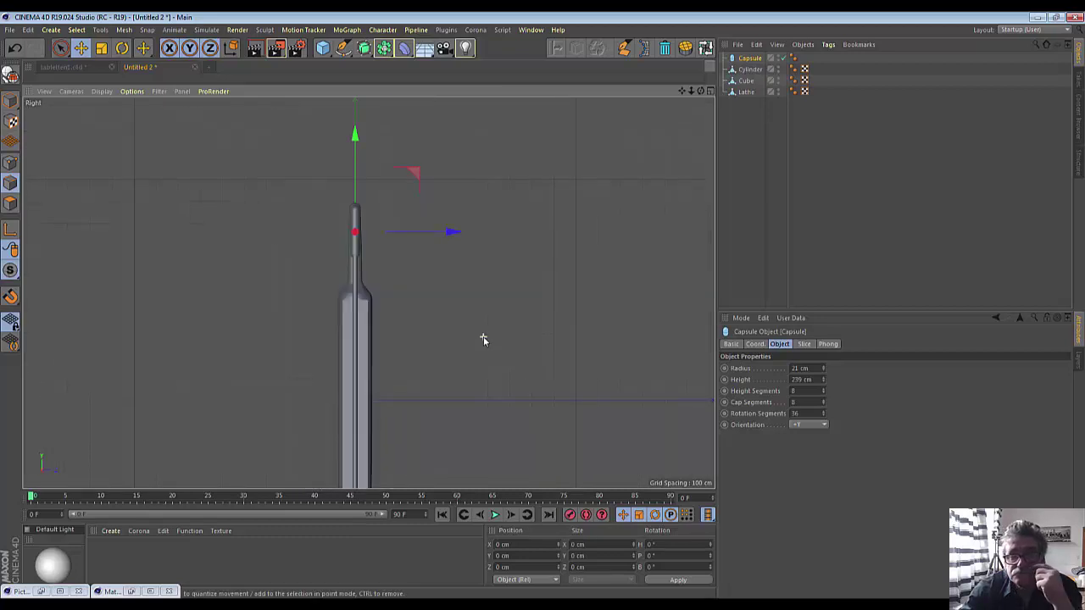
pyautogui.scroll(-1, 483, 339)
pyautogui.scroll(-1, 483, 339)
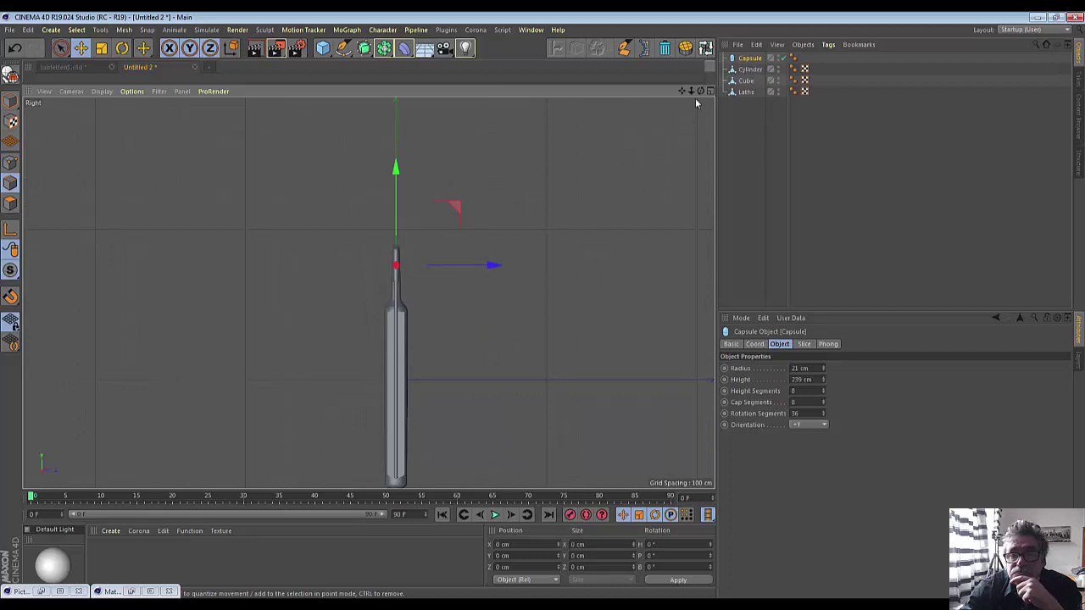
pyautogui.moveTo(699, 90); pyautogui.dragTo(643, 127)
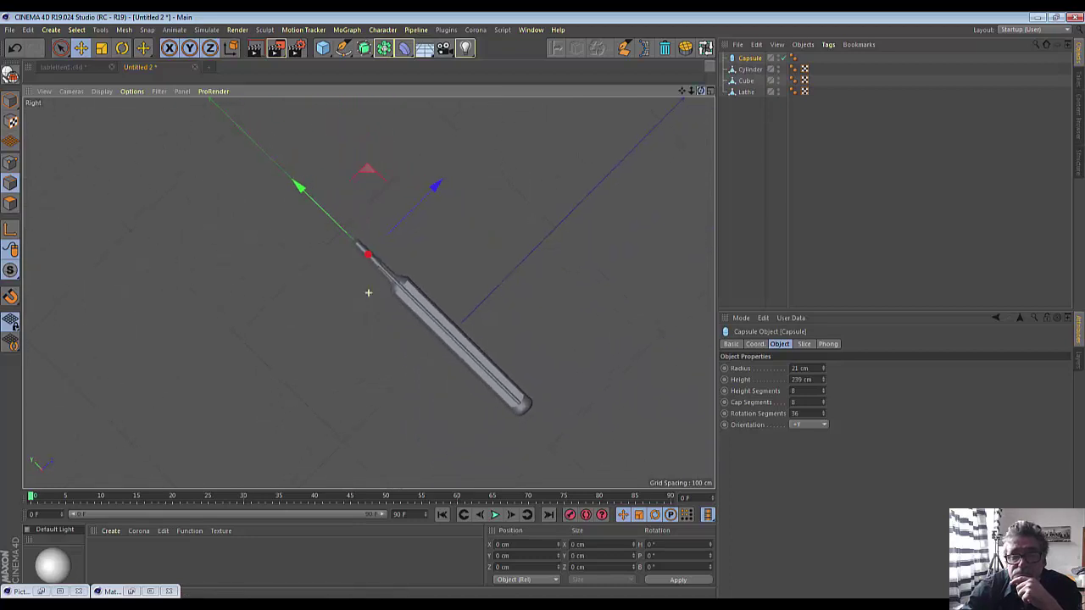
pyautogui.keyDown('alt'); pyautogui.moveTo(367, 292); pyautogui.dragTo(368, 293); pyautogui.keyUp('alt')
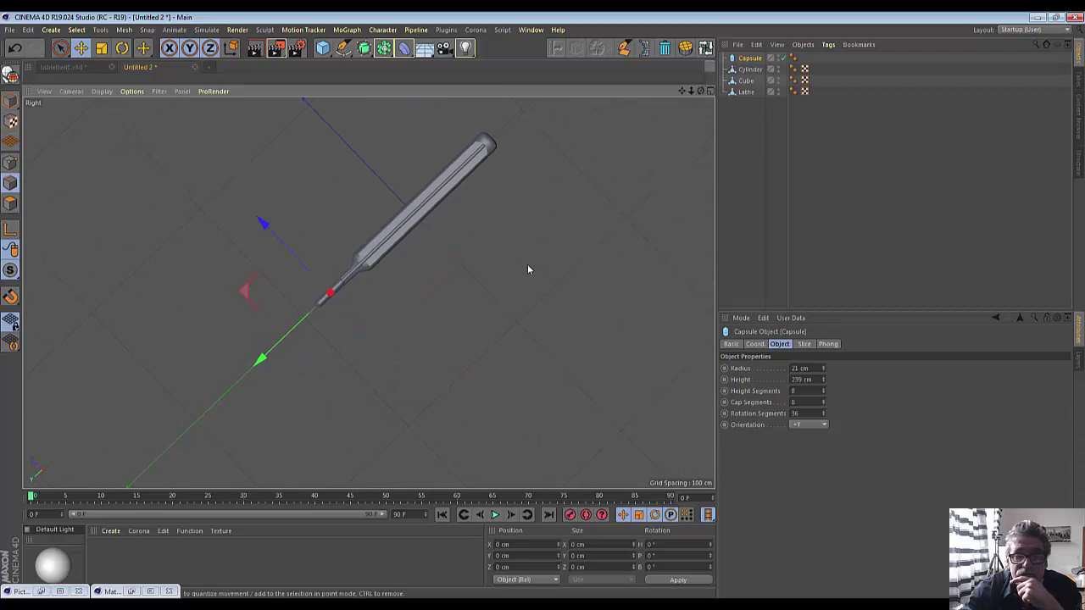
pyautogui.scroll(3, 527, 266)
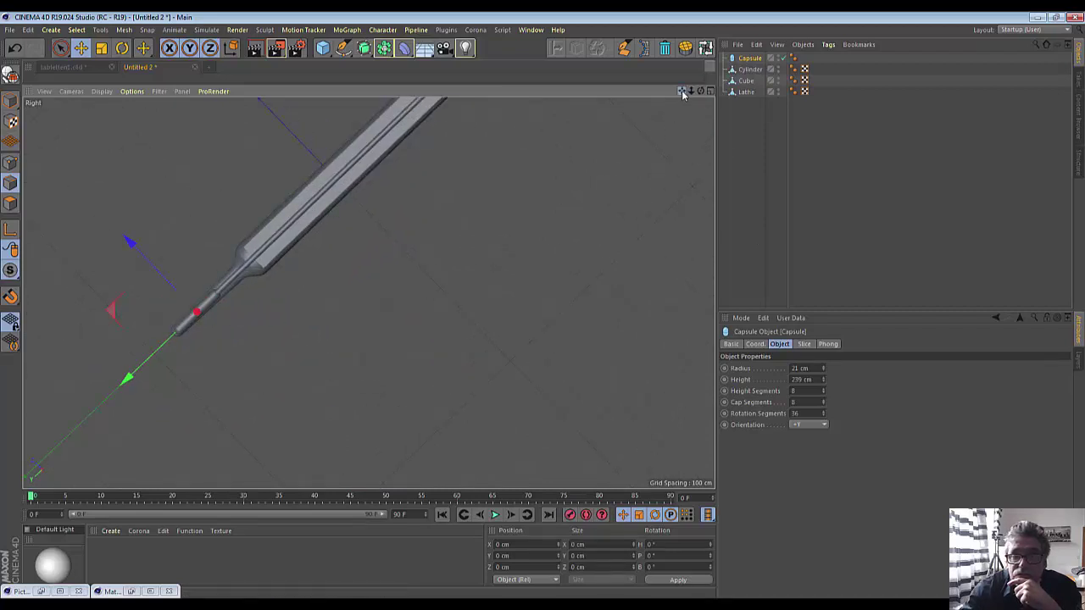
pyautogui.moveTo(683, 94); pyautogui.dragTo(568, 229)
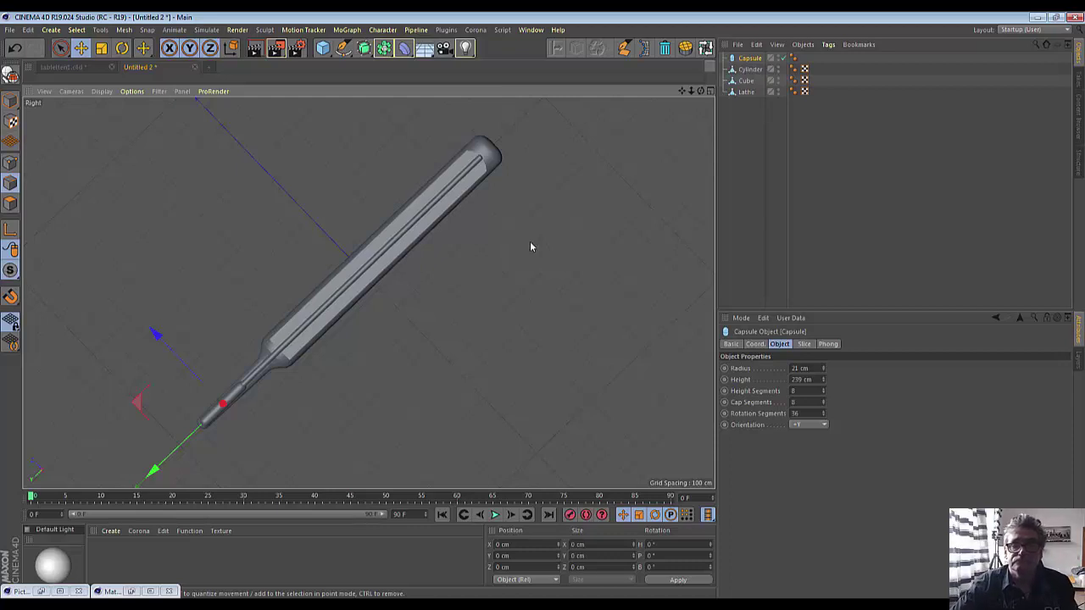
pyautogui.scroll(5, 548, 218)
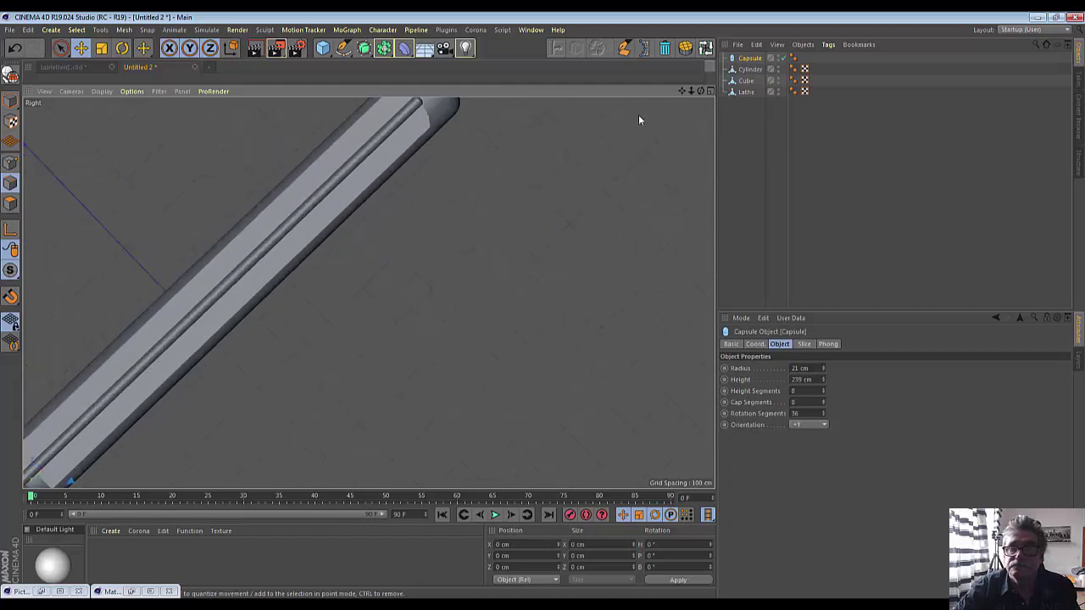
pyautogui.scroll(3, 551, 171)
pyautogui.scroll(2, 551, 171)
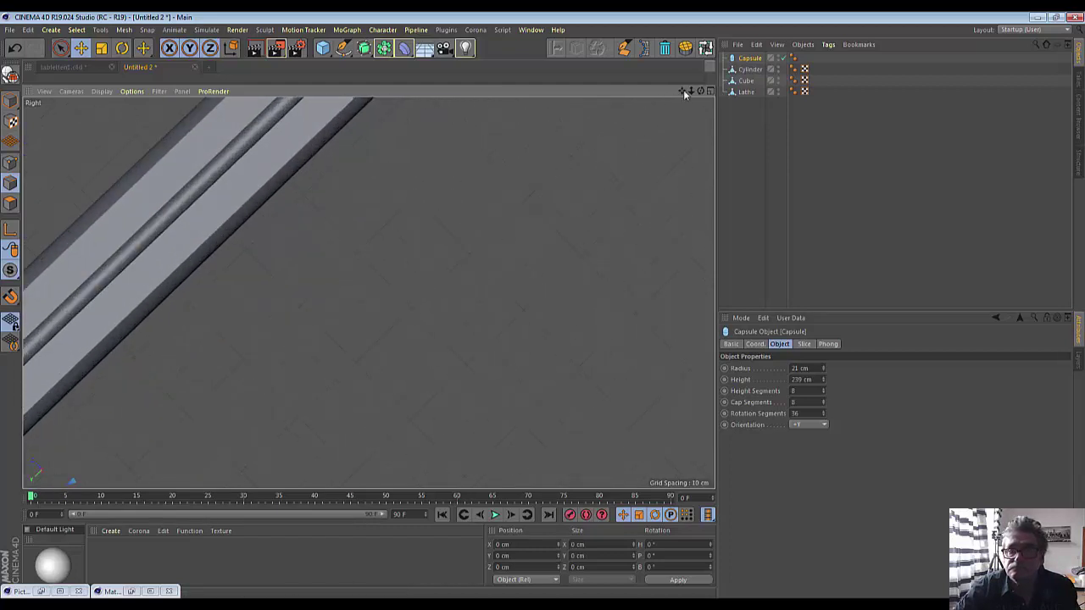
pyautogui.moveTo(683, 89)
pyautogui.mouseDown()
pyautogui.moveTo(369, 293)
pyautogui.moveTo(611, 148)
pyautogui.mouseUp()
pyautogui.scroll(2, 428, 262)
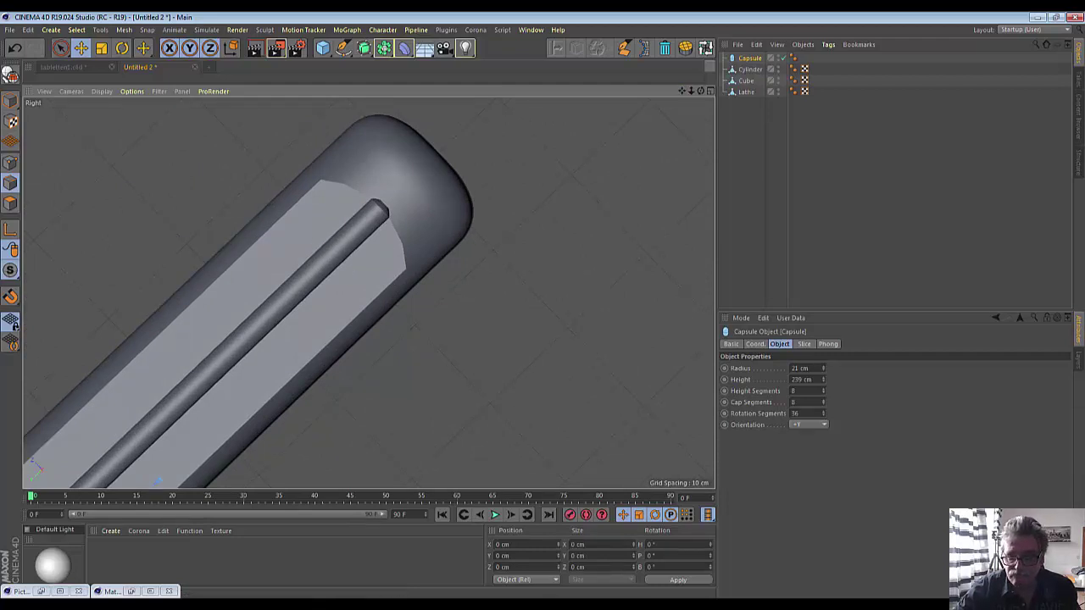
pyautogui.press('F9')
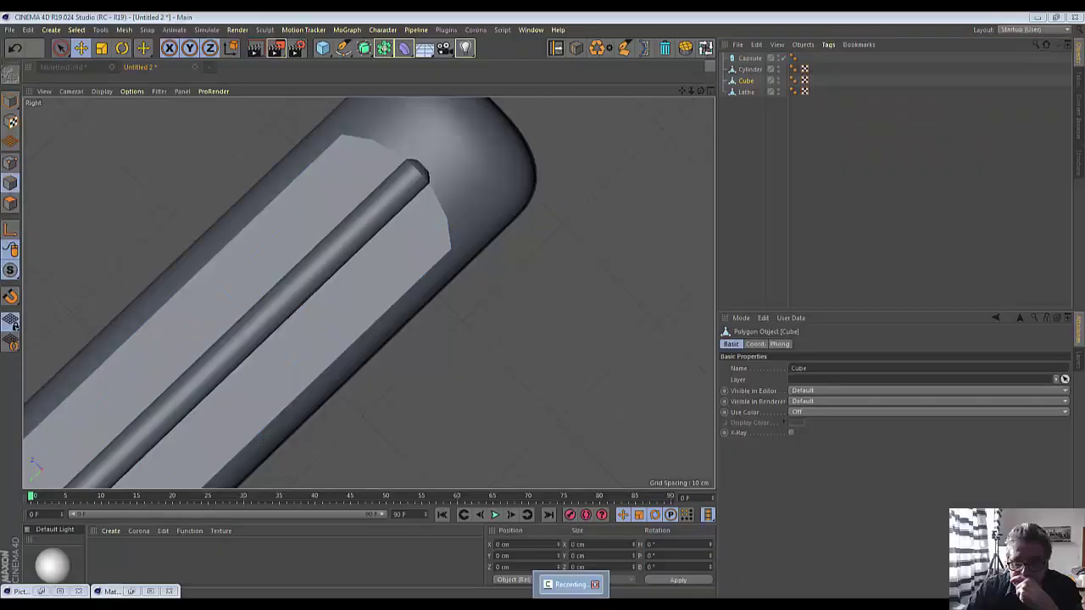
# In Points mode, paint-select points on the plate face and shift them down the plate
pyautogui.click(293, 365)
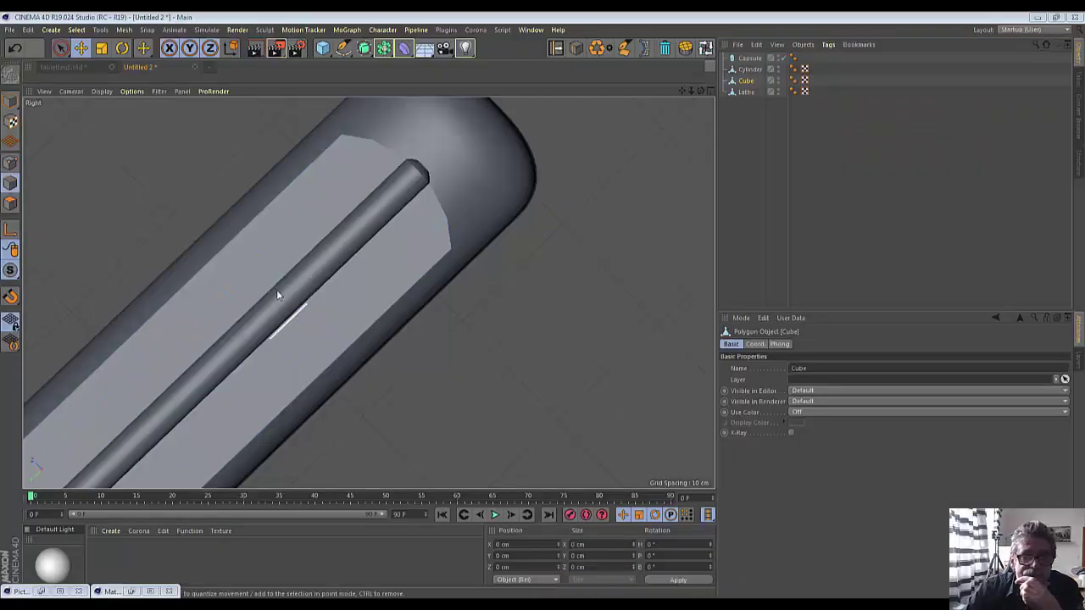
pyautogui.click(10, 163)
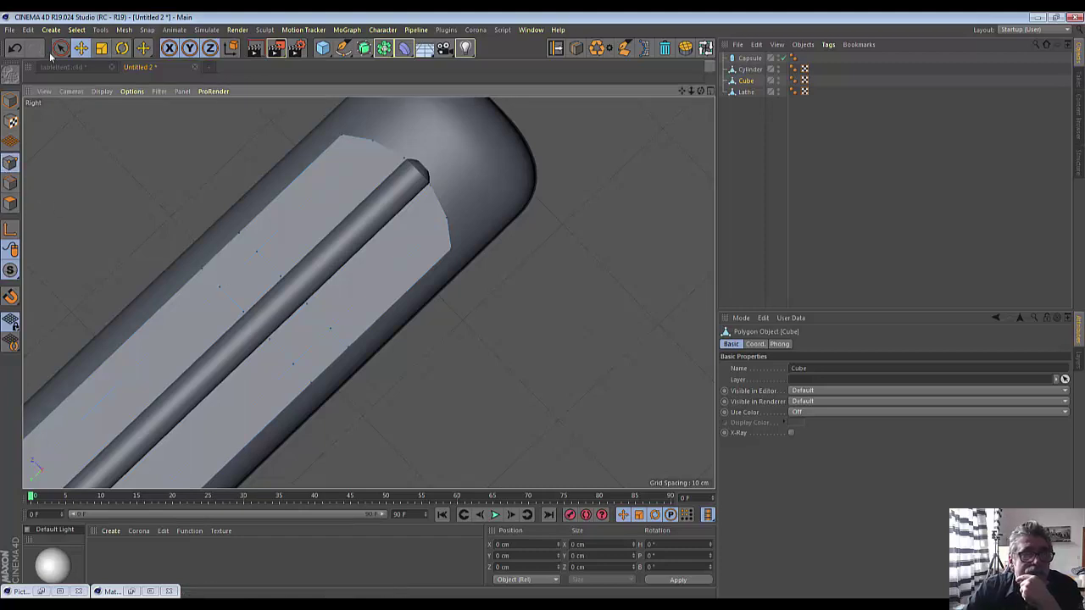
pyautogui.moveTo(62, 51); pyautogui.dragTo(102, 63)
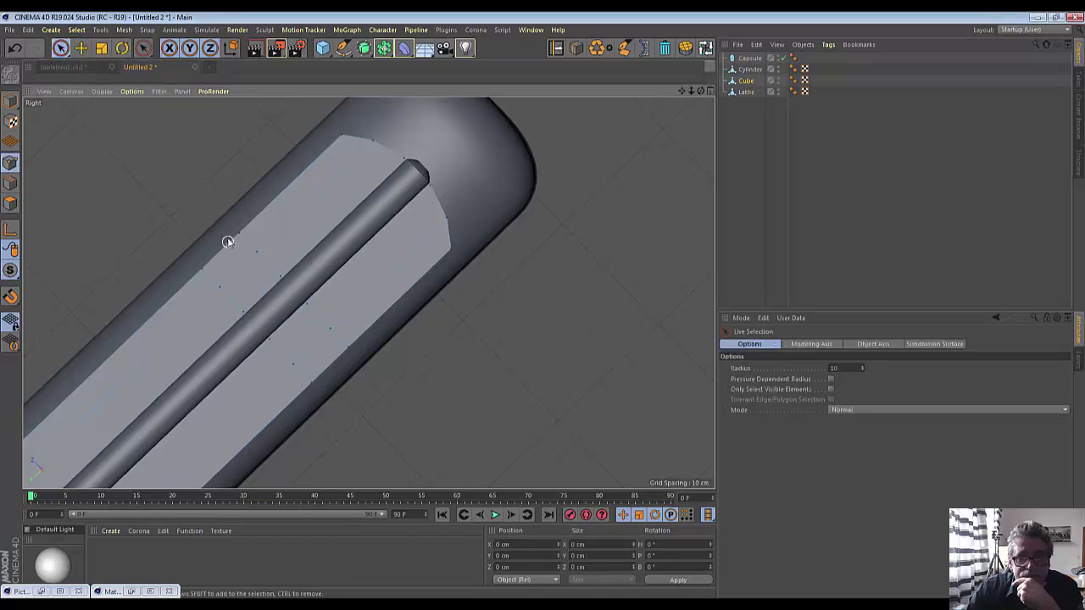
pyautogui.moveTo(234, 231); pyautogui.dragTo(291, 287)
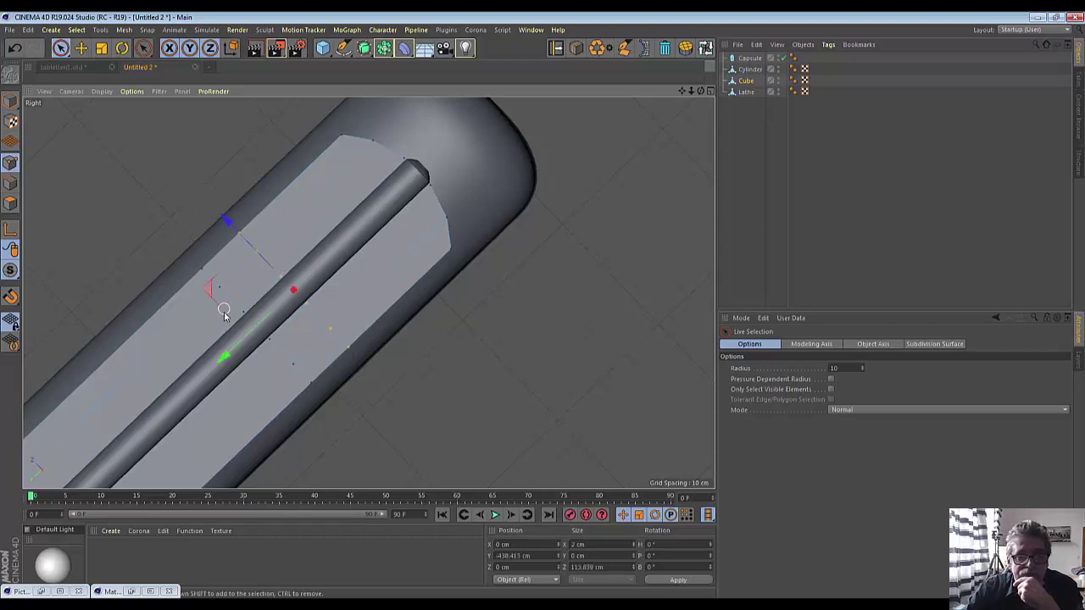
pyautogui.moveTo(226, 358); pyautogui.dragTo(259, 350)
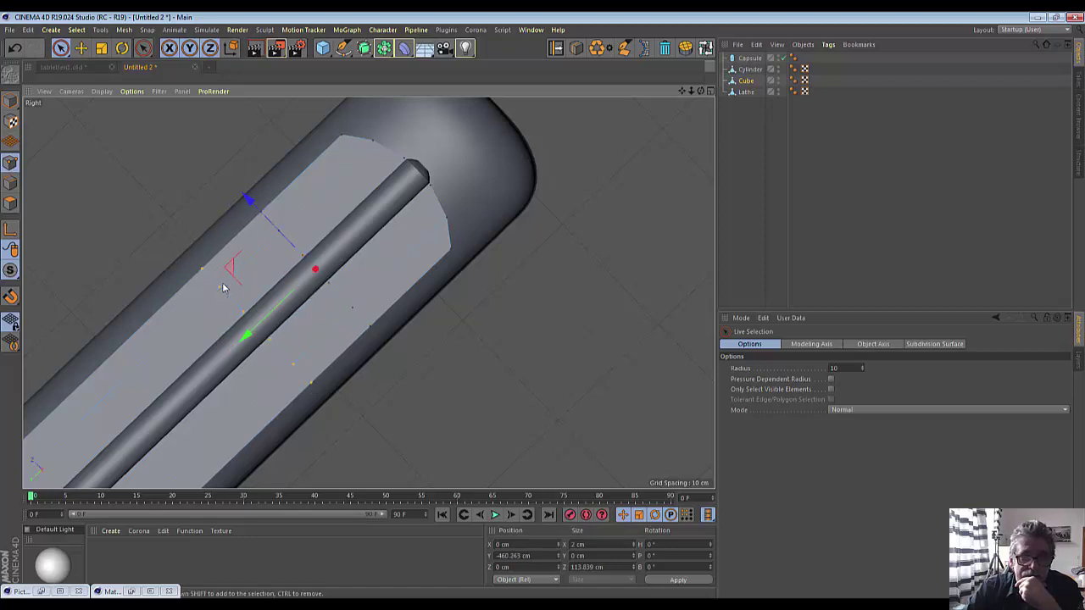
pyautogui.moveTo(244, 337)
pyautogui.mouseDown()
pyautogui.moveTo(227, 376)
pyautogui.moveTo(239, 366)
pyautogui.mouseUp()
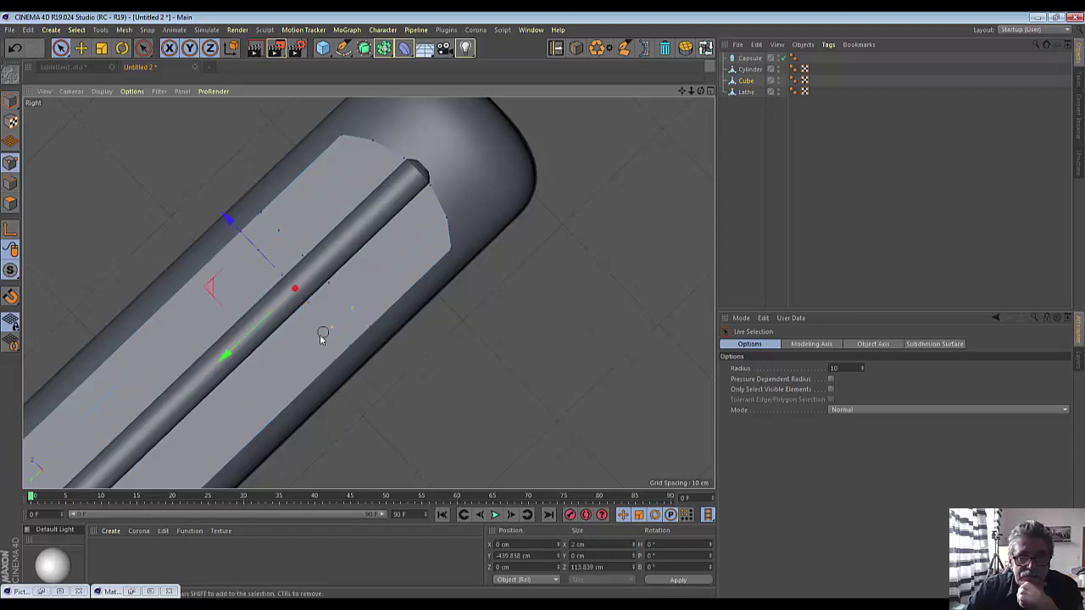
# Select points along the slot edge and scale them outward along the plate
pyautogui.keyDown('shift'); pyautogui.click(273, 234); pyautogui.keyUp('shift')
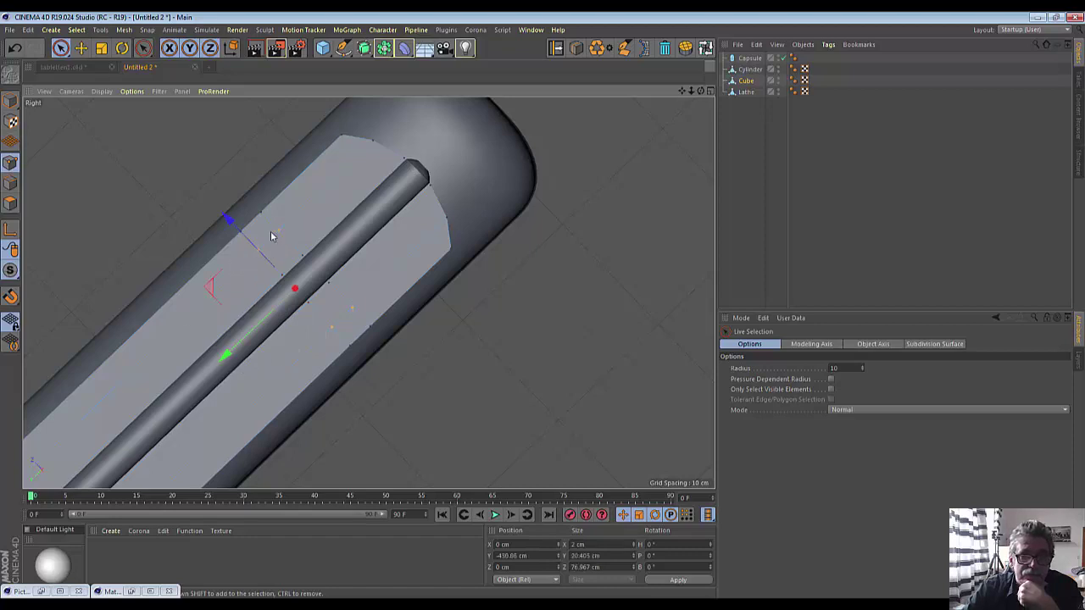
pyautogui.click(101, 49)
pyautogui.moveTo(235, 210); pyautogui.dragTo(225, 204)
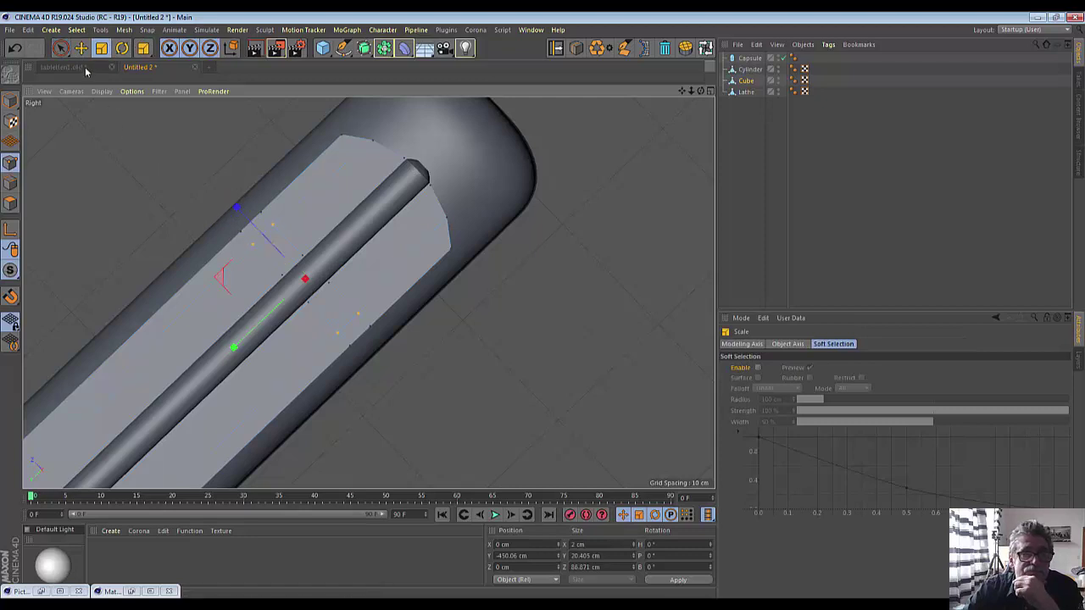
pyautogui.click(58, 50)
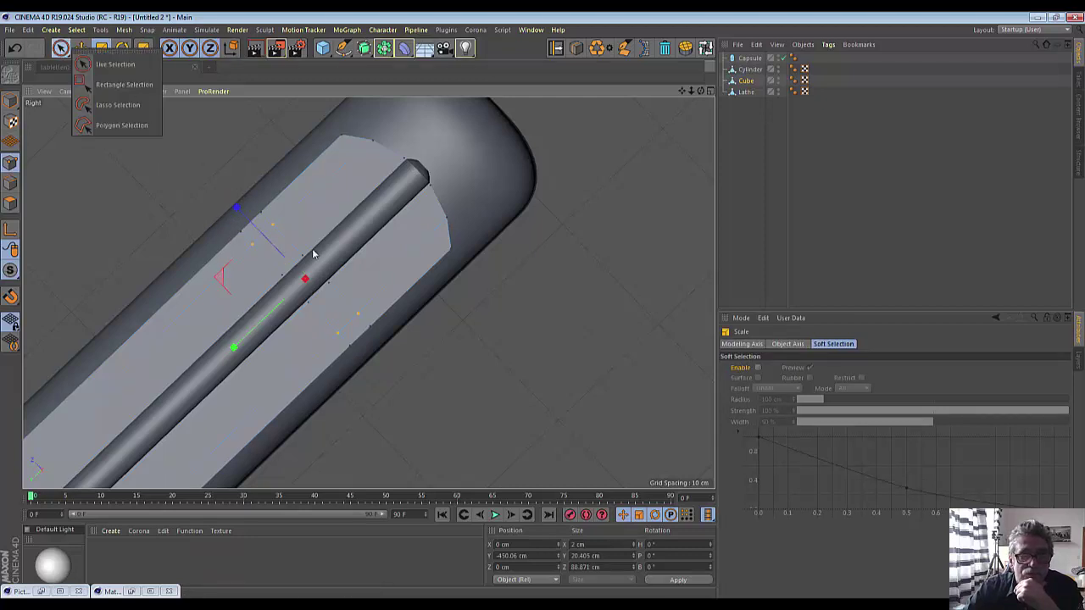
pyautogui.click(106, 64)
pyautogui.moveTo(275, 288); pyautogui.dragTo(341, 290)
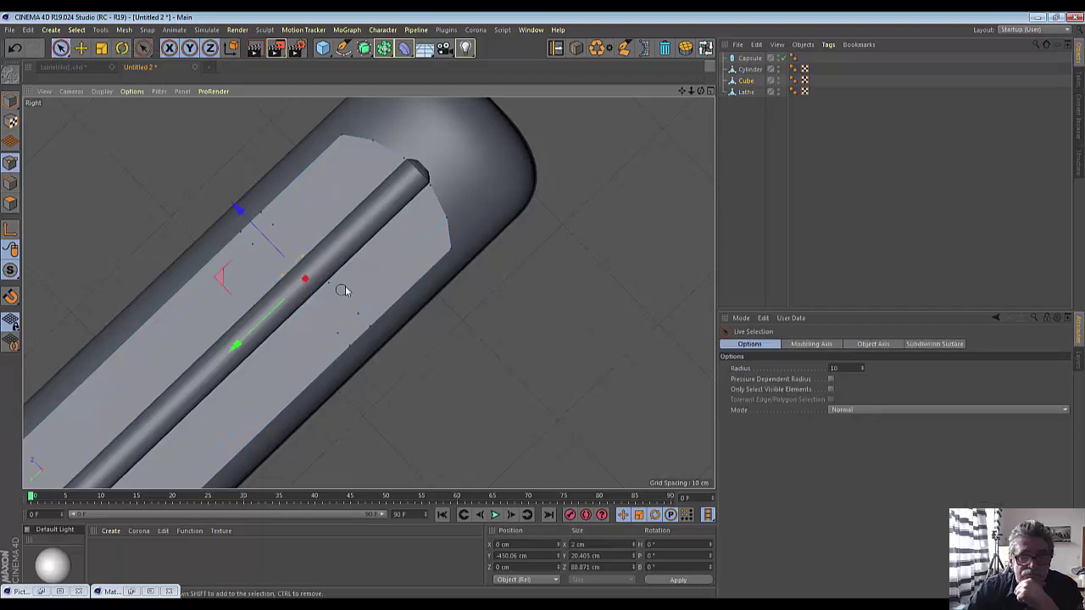
pyautogui.click(101, 49)
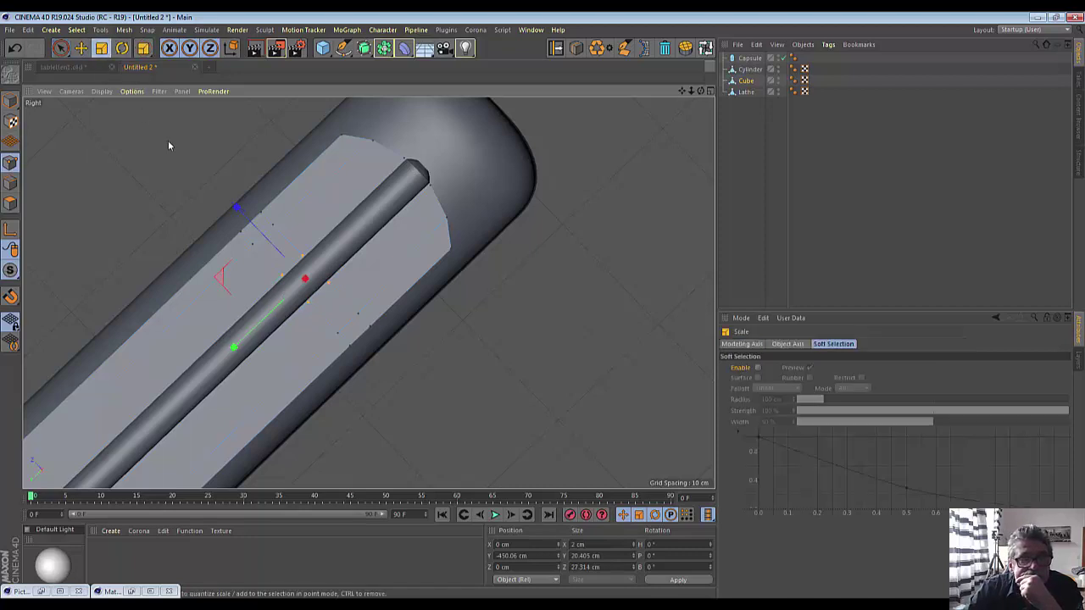
pyautogui.moveTo(221, 210)
pyautogui.mouseDown()
pyautogui.moveTo(197, 165)
pyautogui.moveTo(204, 193)
pyautogui.mouseUp()
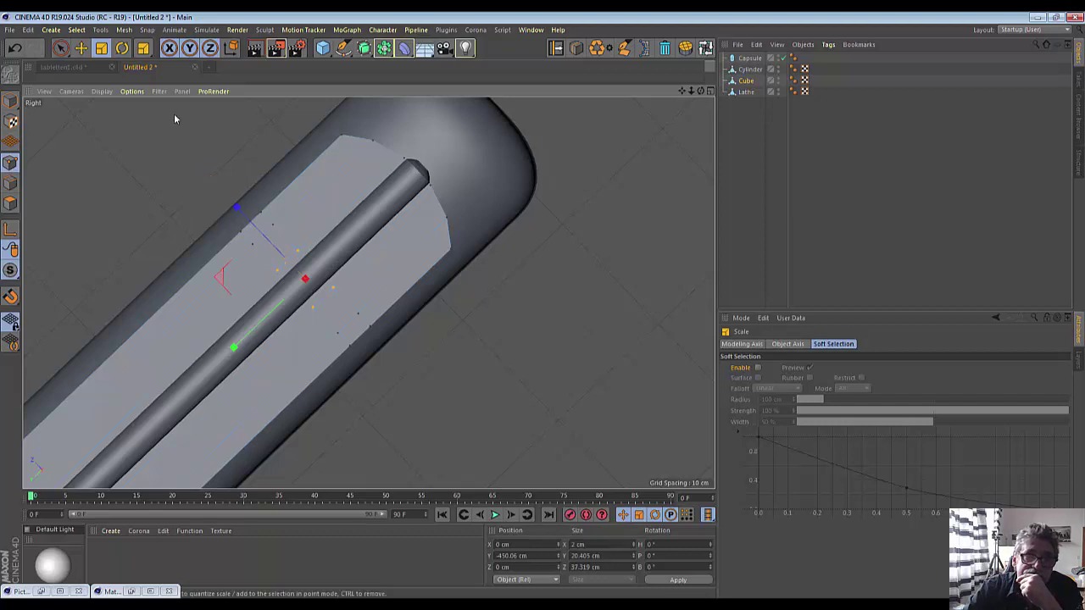
# Scale a new set of plate points to shorten them from 88.871 cm to 83.455 cm
pyautogui.moveTo(60, 48); pyautogui.dragTo(102, 61)
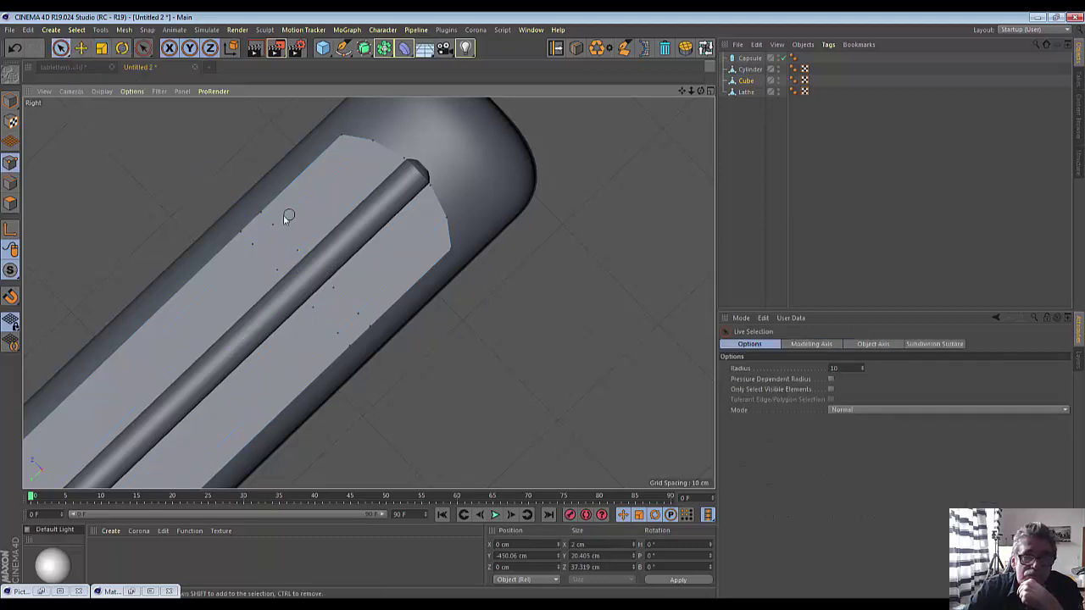
pyautogui.moveTo(287, 217); pyautogui.dragTo(248, 246)
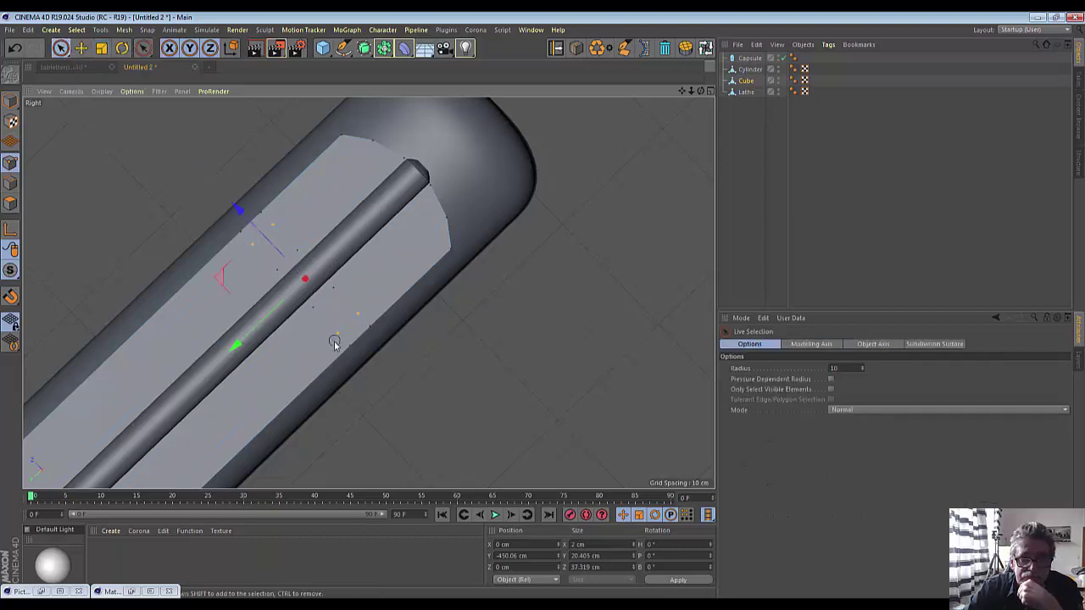
pyautogui.click(100, 49)
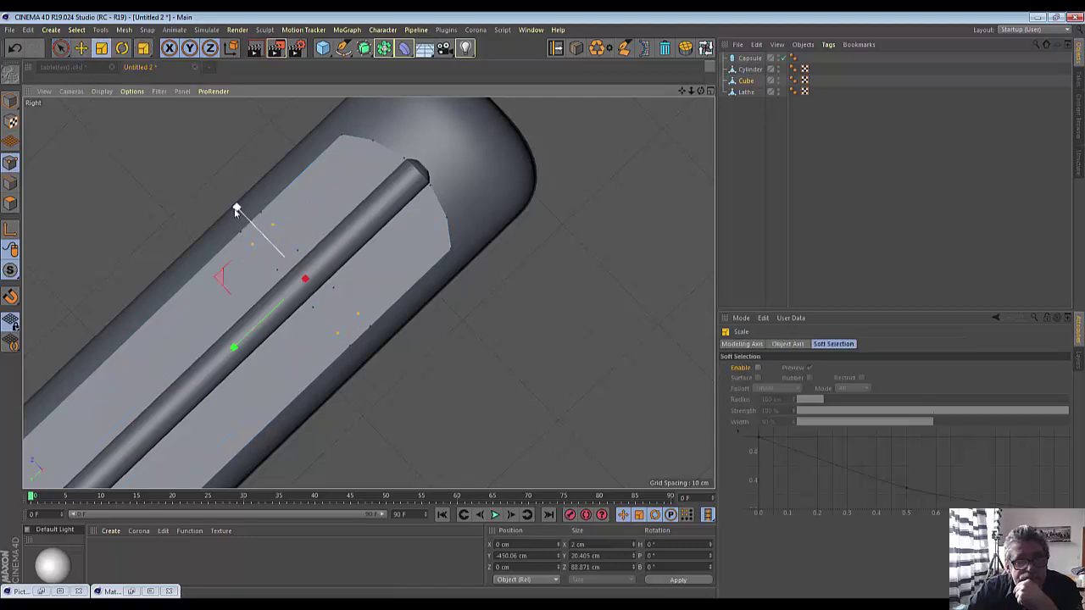
pyautogui.moveTo(237, 211); pyautogui.dragTo(233, 222)
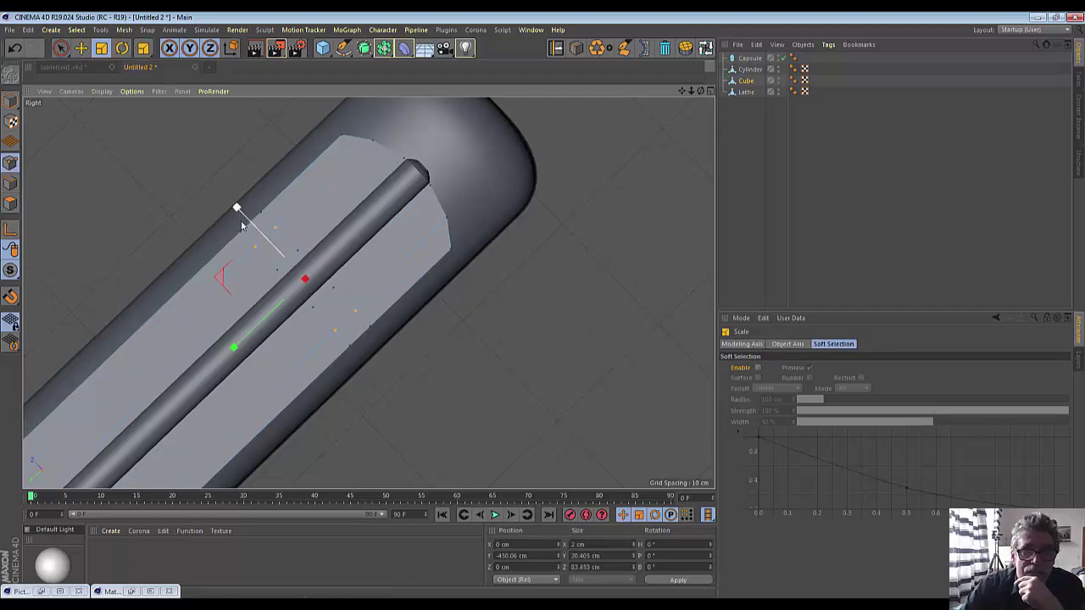
pyautogui.click(10, 204)
pyautogui.moveTo(700, 91); pyautogui.dragTo(673, 111)
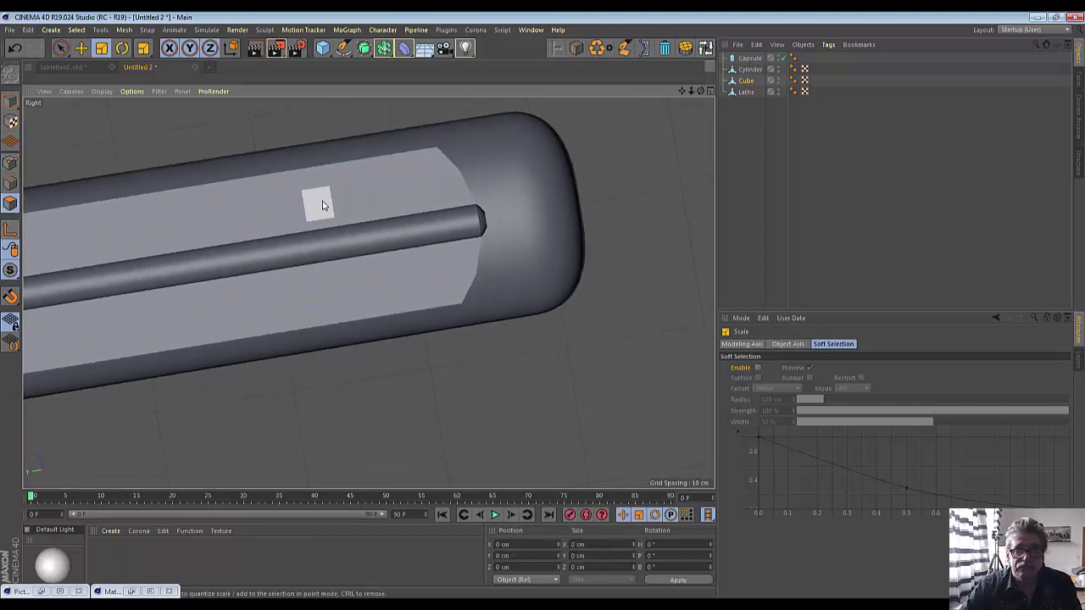
# In the maximised Perspective view, select the two small opposite plate faces, restoring them with Ctrl+Z after a deselect
pyautogui.click(318, 204)
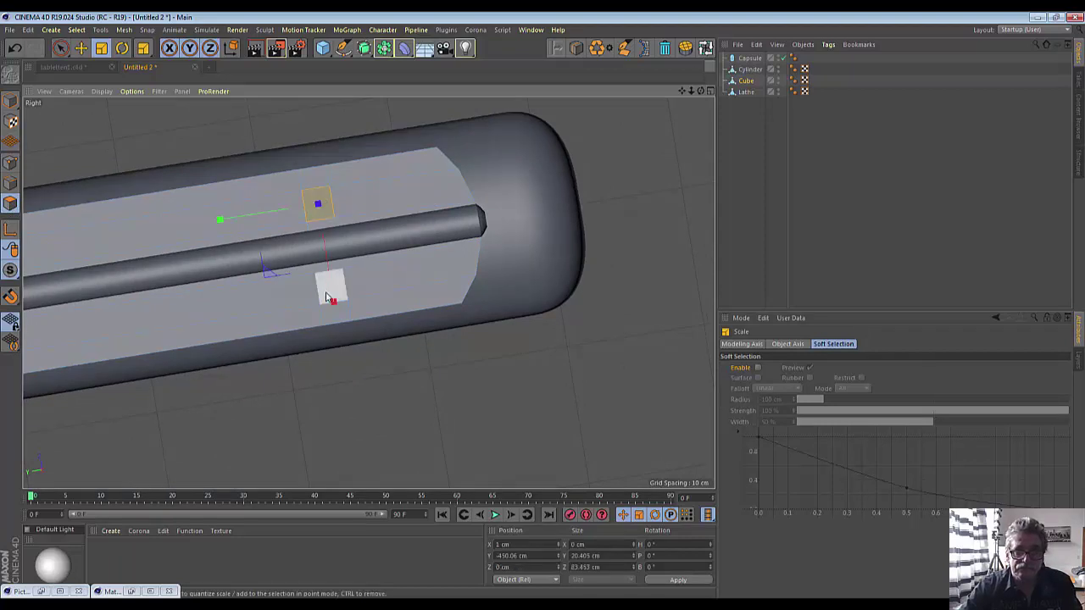
pyautogui.keyDown('shift'); pyautogui.click(330, 290); pyautogui.keyUp('shift')
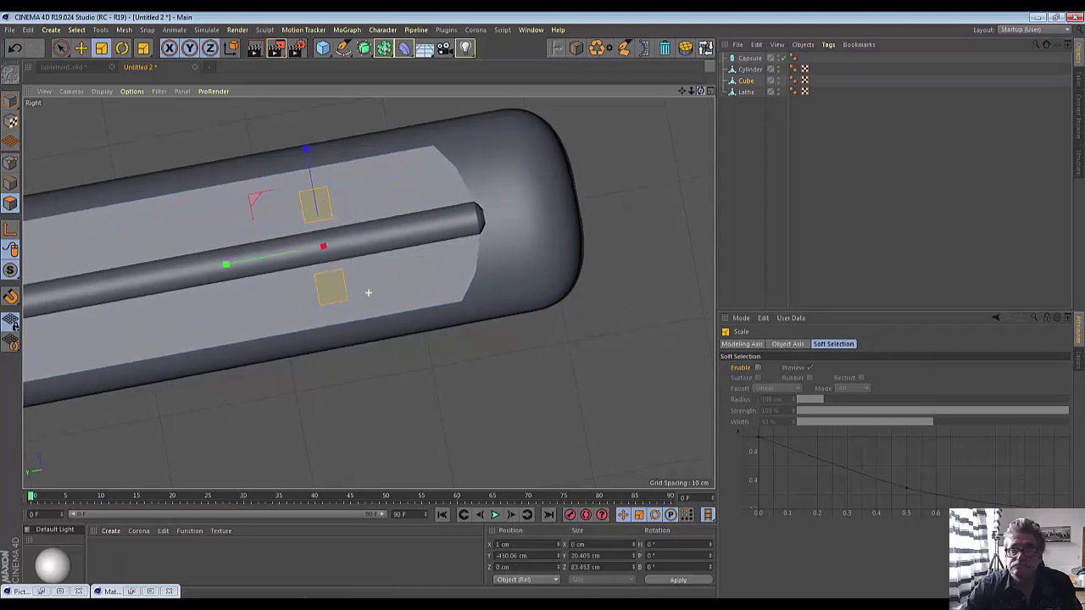
pyautogui.moveTo(700, 92); pyautogui.dragTo(699, 96)
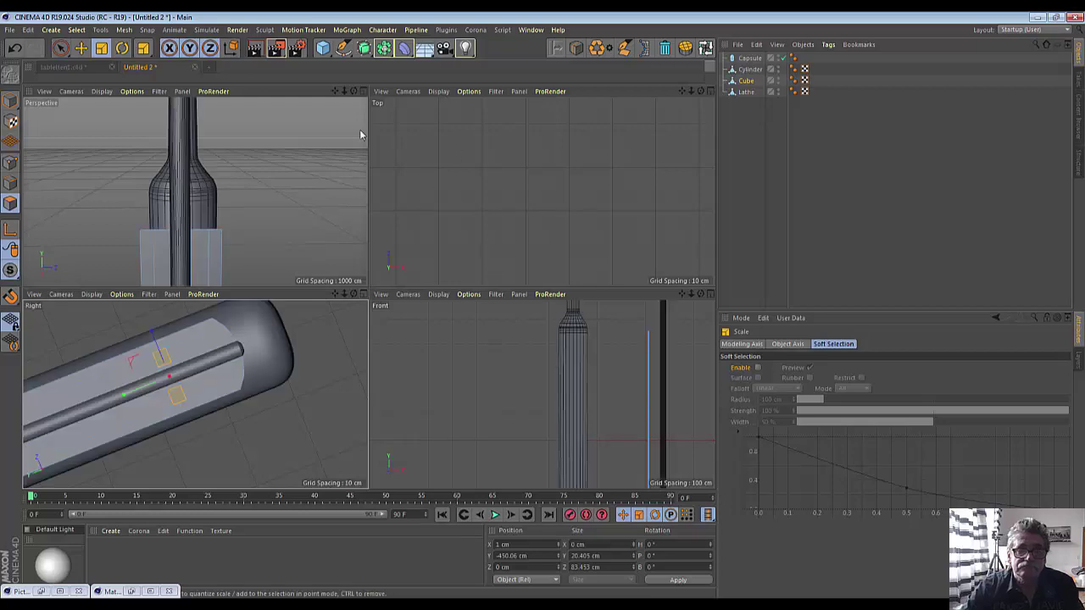
pyautogui.click(364, 92)
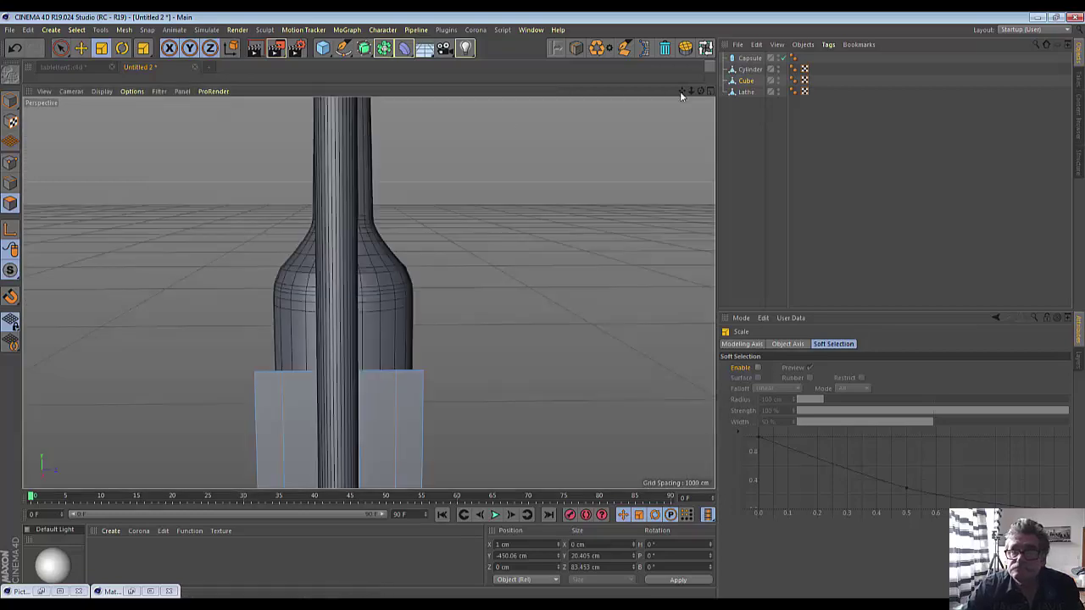
pyautogui.moveTo(691, 91)
pyautogui.mouseDown()
pyautogui.moveTo(544, 229)
pyautogui.moveTo(583, 210)
pyautogui.mouseUp()
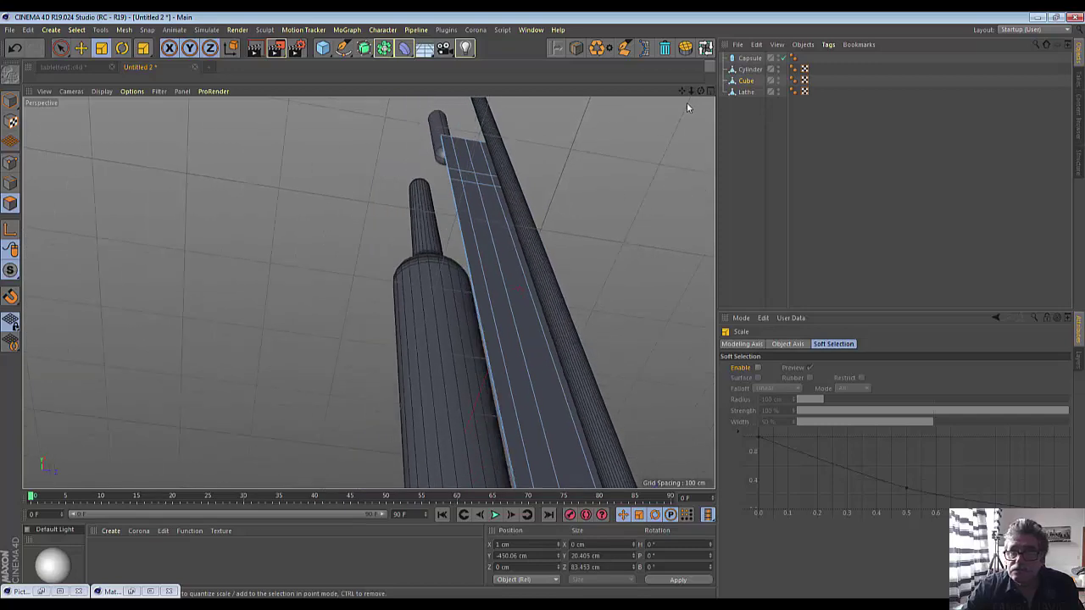
pyautogui.moveTo(690, 91)
pyautogui.mouseDown()
pyautogui.moveTo(694, 127)
pyautogui.moveTo(700, 93)
pyautogui.mouseUp()
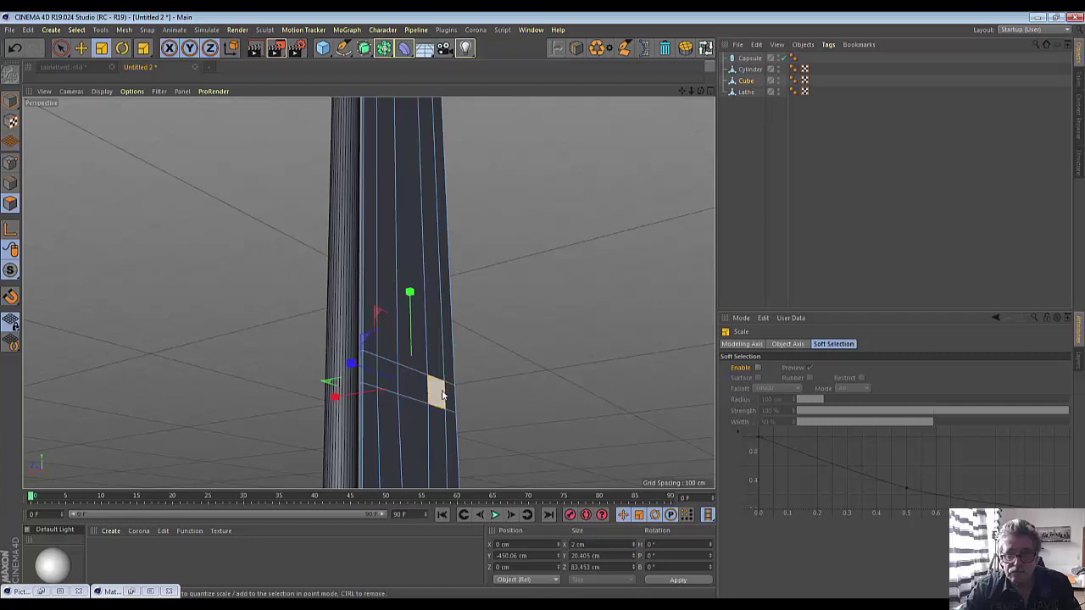
pyautogui.click(435, 392)
pyautogui.keyDown('shift'); pyautogui.click(390, 373); pyautogui.keyUp('shift')
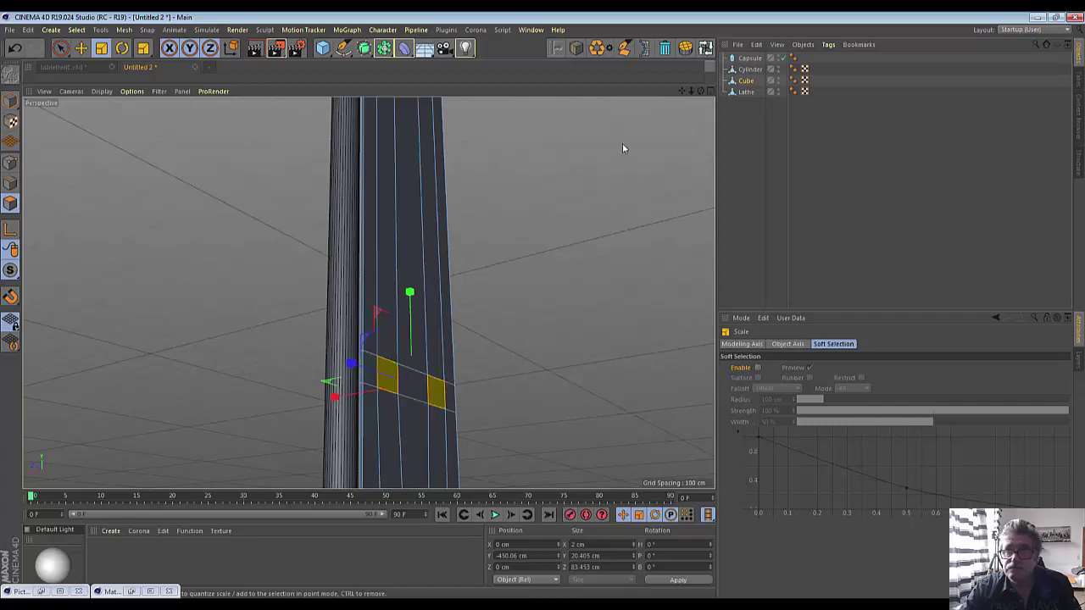
pyautogui.moveTo(699, 90); pyautogui.dragTo(593, 119)
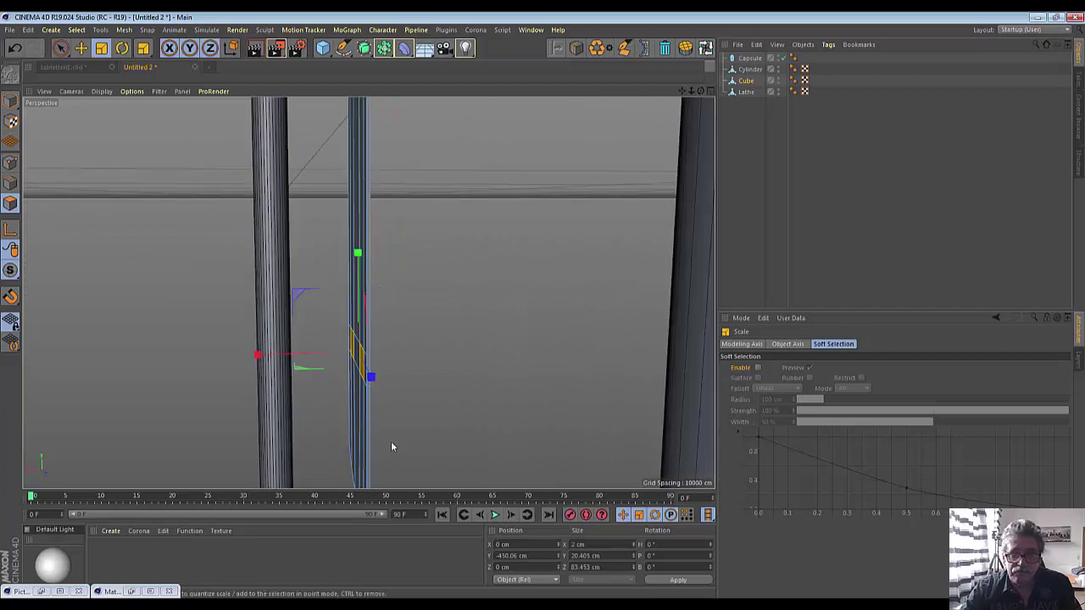
pyautogui.keyDown('alt'); pyautogui.moveTo(368, 293); pyautogui.dragTo(390, 440); pyautogui.keyUp('alt')
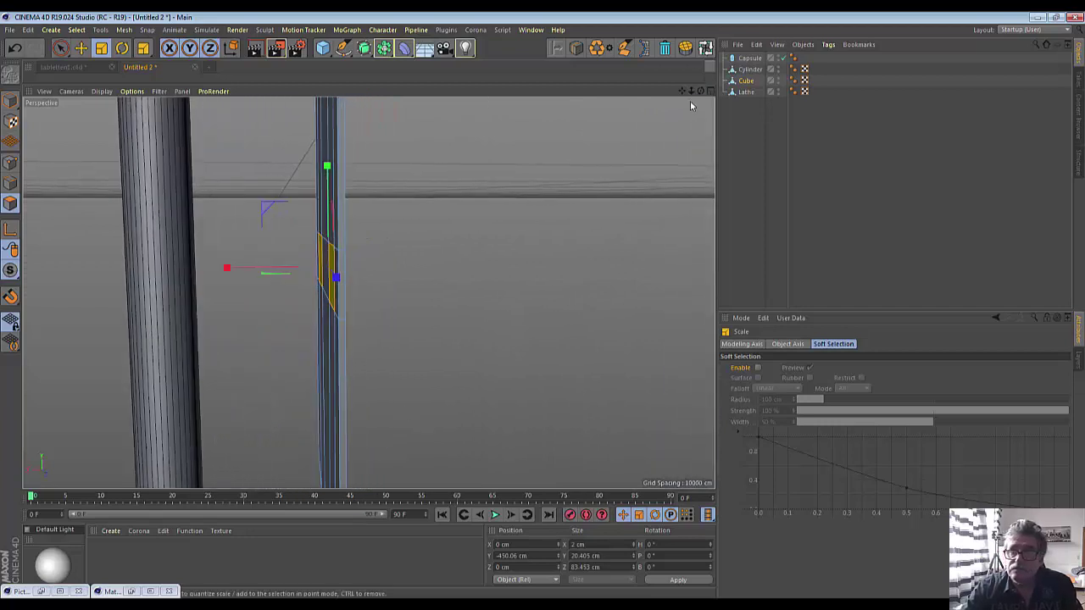
pyautogui.moveTo(700, 90); pyautogui.dragTo(368, 292)
pyautogui.click(551, 217)
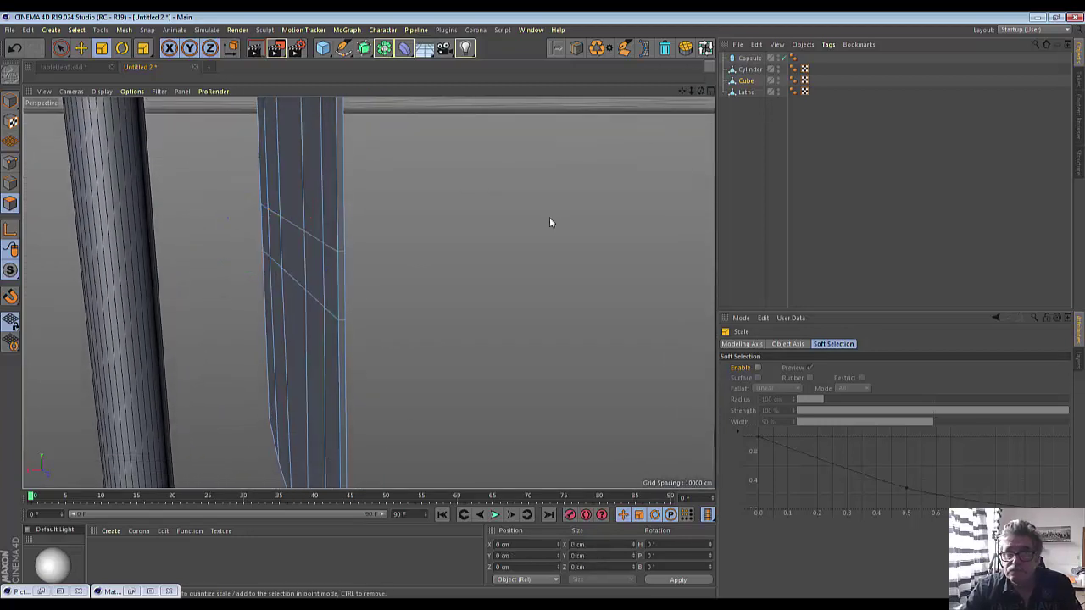
pyautogui.hotkey('ctrl', 'z')
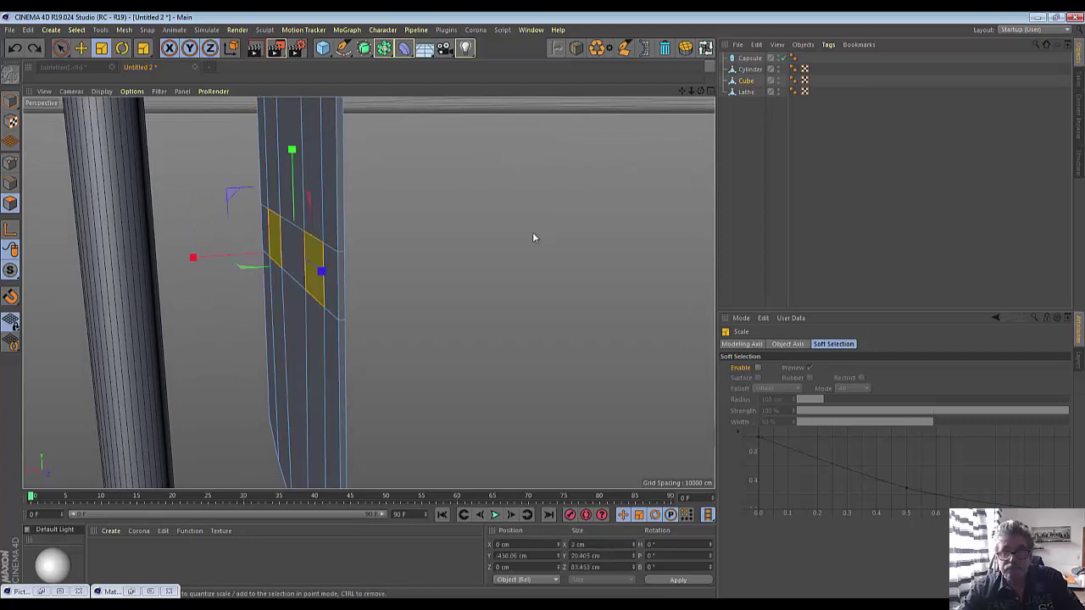
# Bridge the right selected face to the left one, opening a rectangular hole through the plate
pyautogui.rightClick(533, 237)
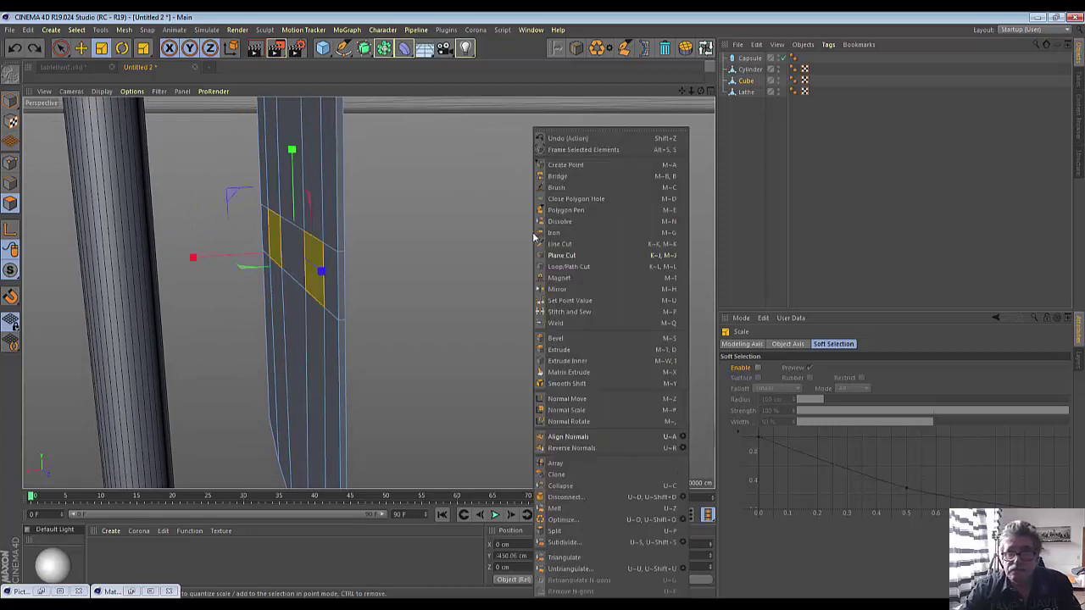
pyautogui.click(563, 176)
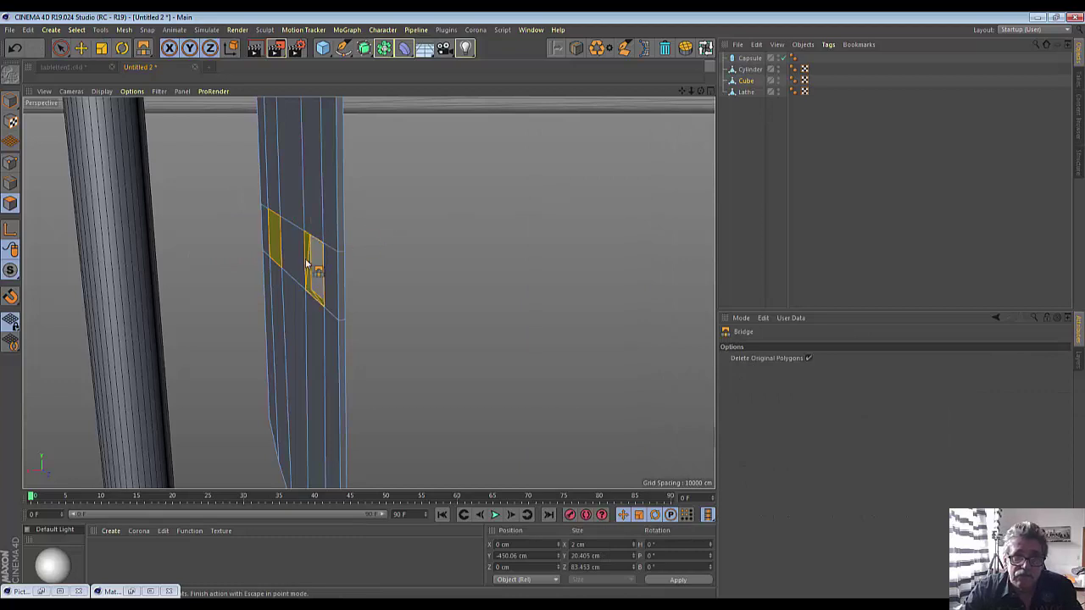
pyautogui.moveTo(310, 235); pyautogui.dragTo(278, 251)
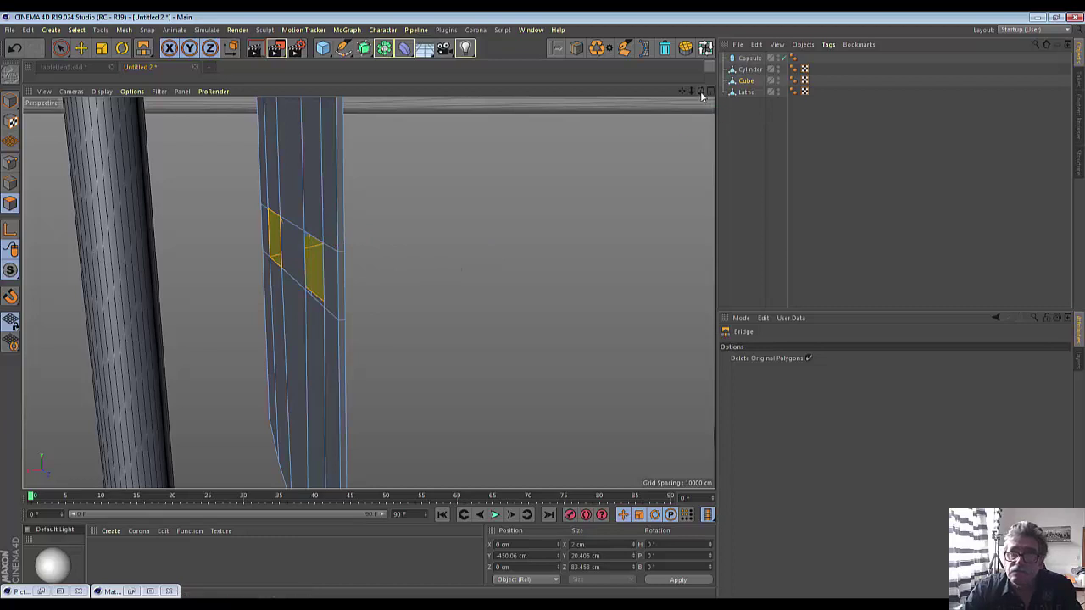
pyautogui.moveTo(700, 90); pyautogui.dragTo(368, 292)
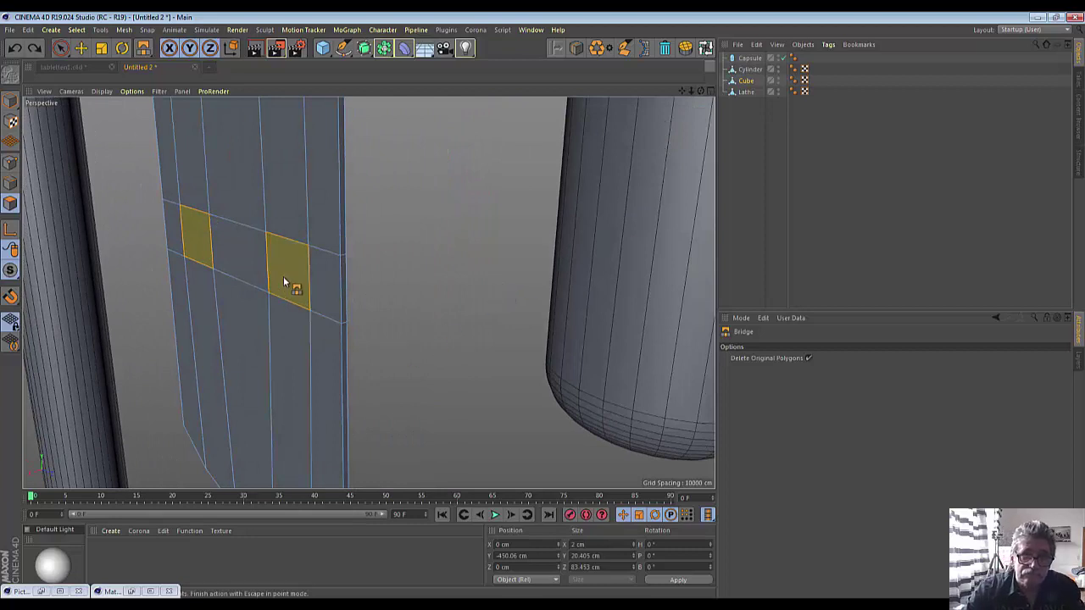
pyautogui.moveTo(339, 259); pyautogui.dragTo(497, 258)
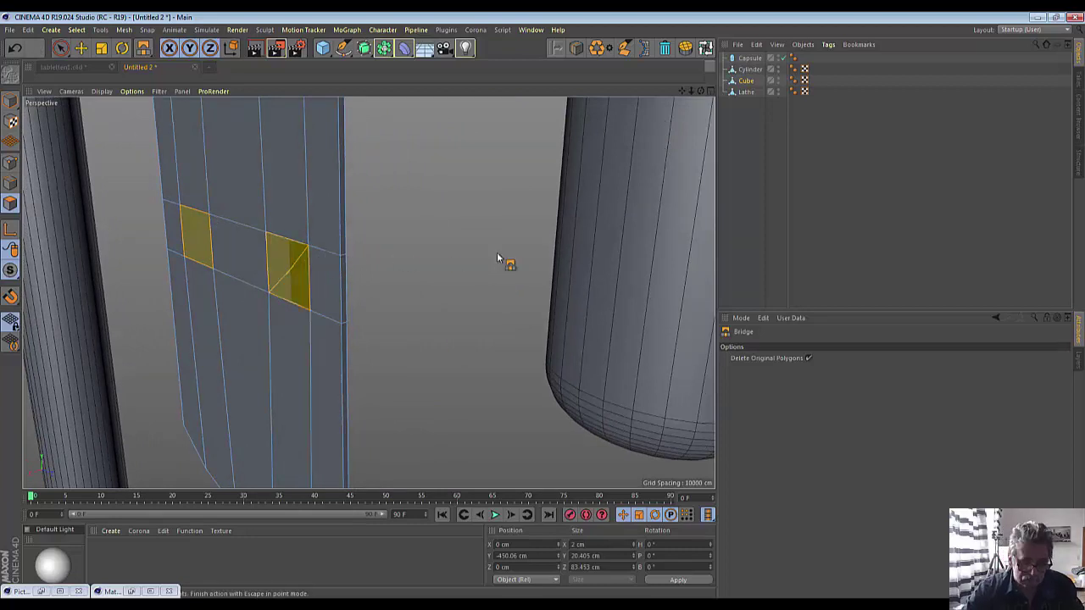
pyautogui.keyDown('alt'); pyautogui.moveTo(407, 320); pyautogui.dragTo(254, 296); pyautogui.keyUp('alt')
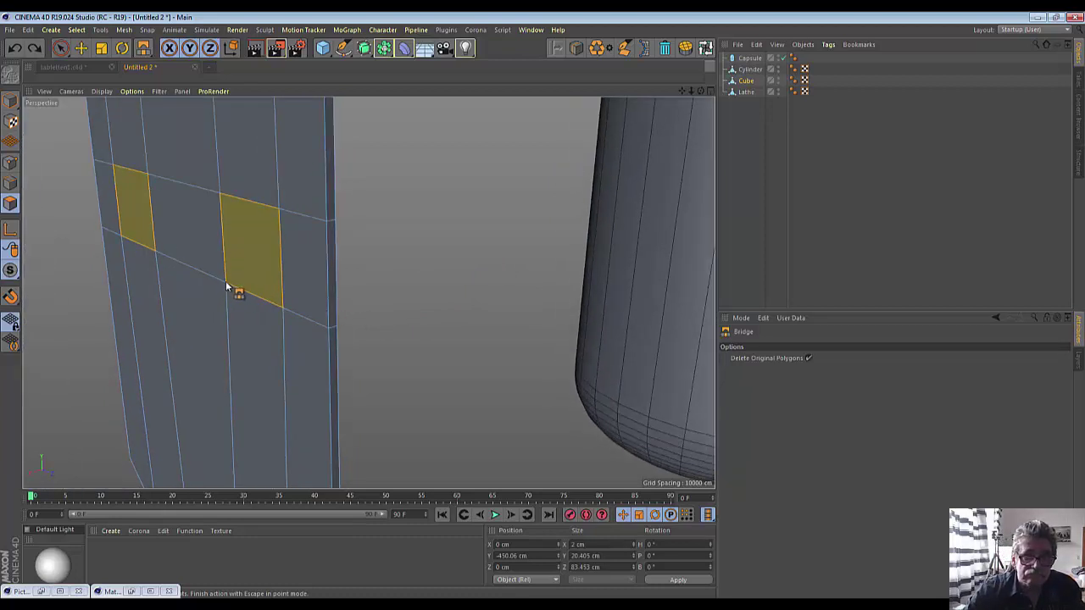
pyautogui.moveTo(243, 284); pyautogui.dragTo(109, 238)
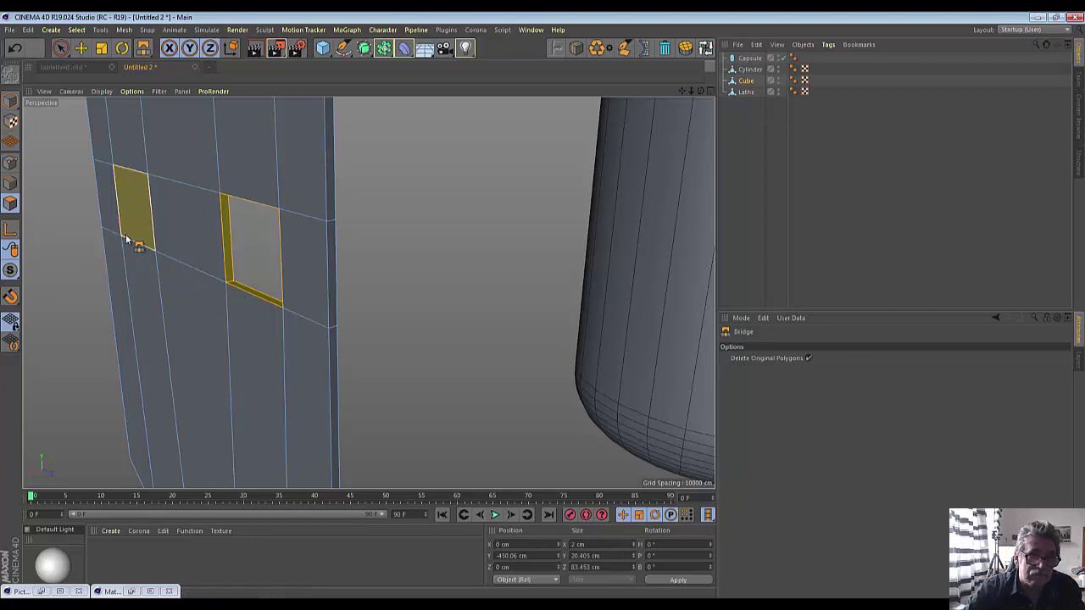
pyautogui.moveTo(120, 242); pyautogui.dragTo(128, 240)
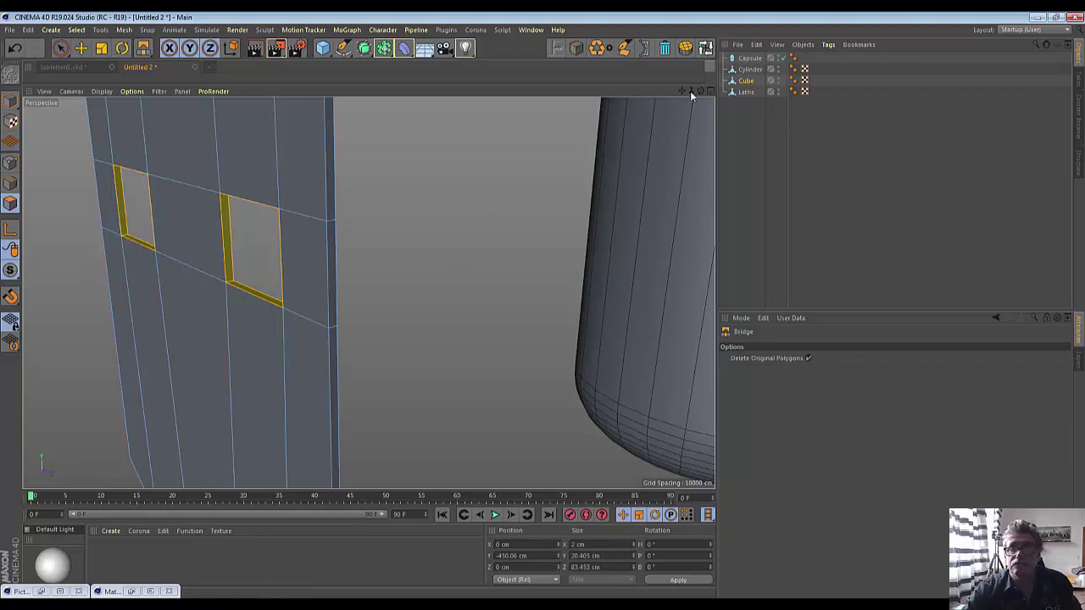
pyautogui.moveTo(702, 95)
pyautogui.mouseDown()
pyautogui.moveTo(367, 292)
pyautogui.moveTo(391, 310)
pyautogui.mouseUp()
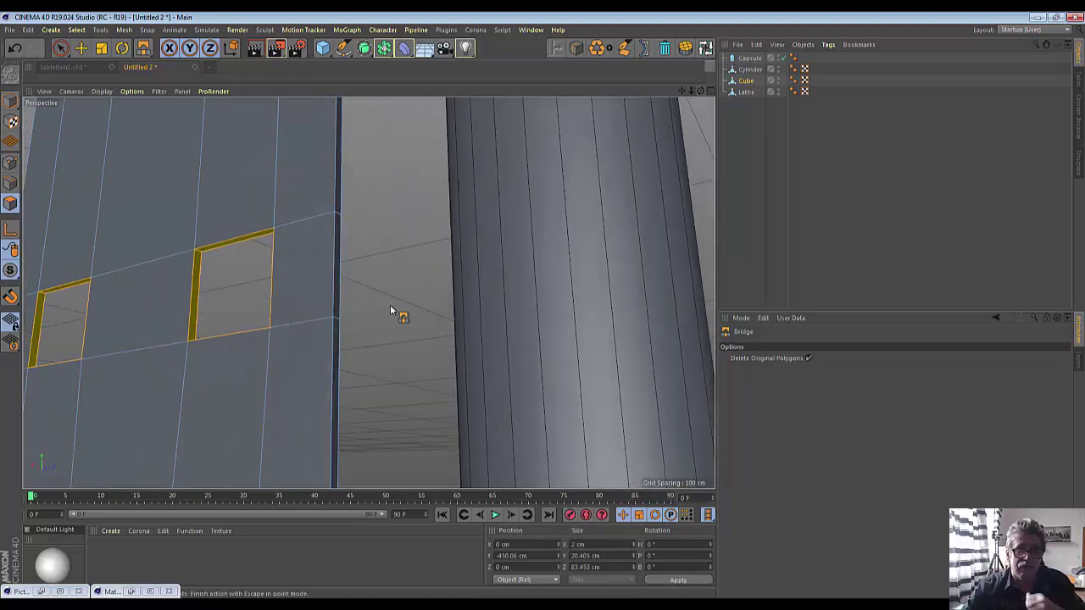
pyautogui.scroll(-1, 389, 310)
pyautogui.scroll(-1, 392, 303)
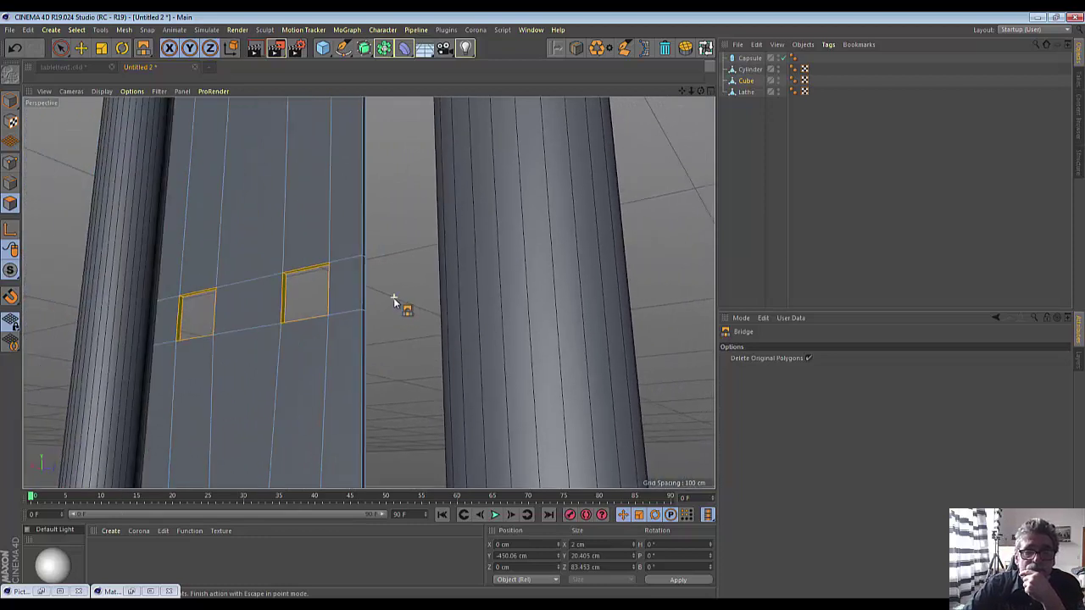
pyautogui.scroll(-1, 397, 301)
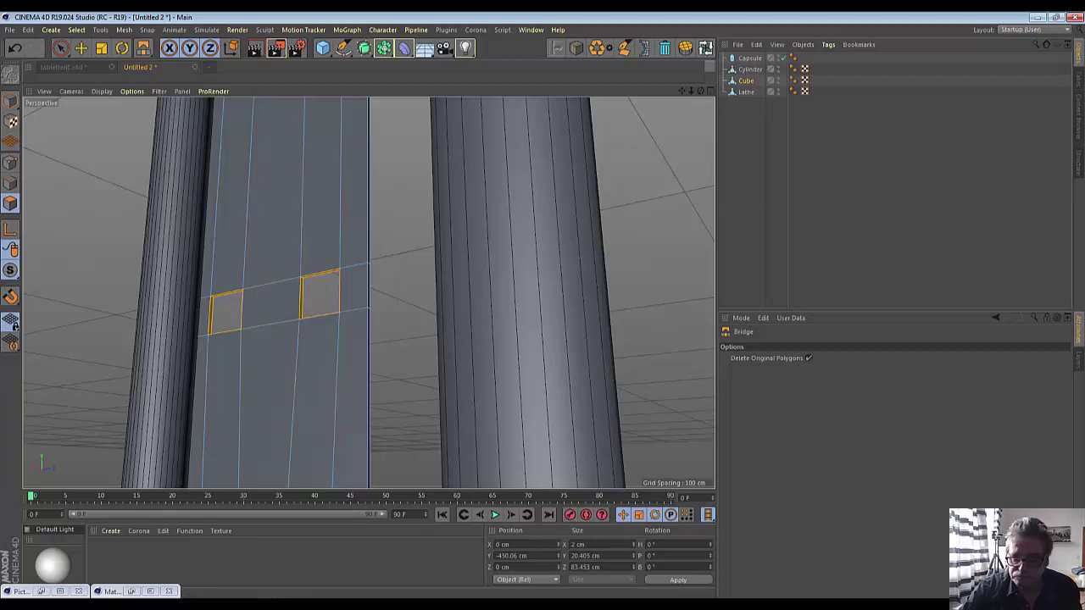
pyautogui.press('F9')
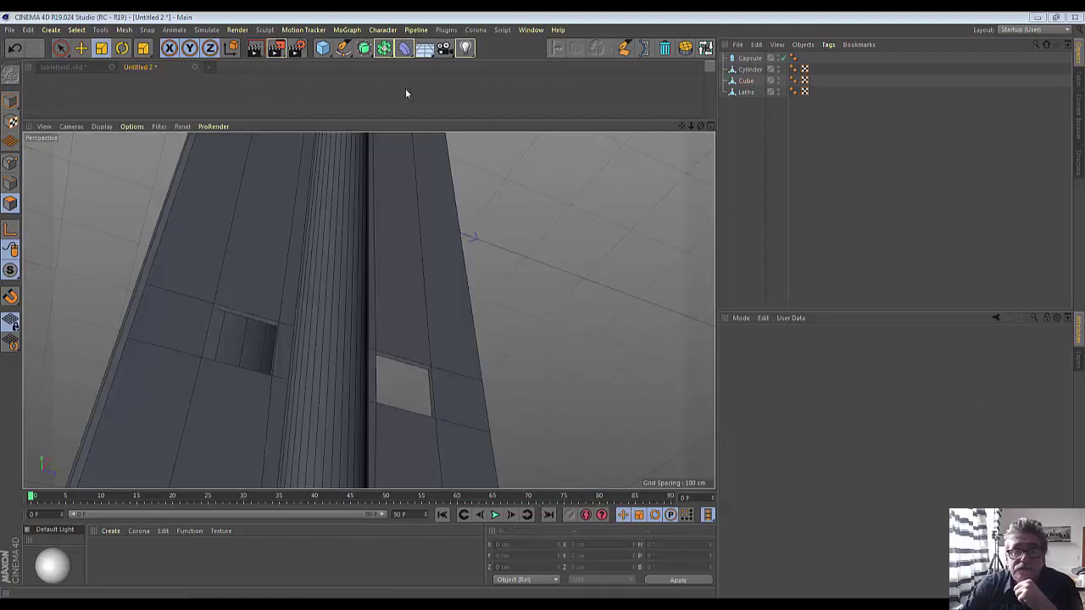
# Add a Tube primitive to the scene
pyautogui.click(325, 51)
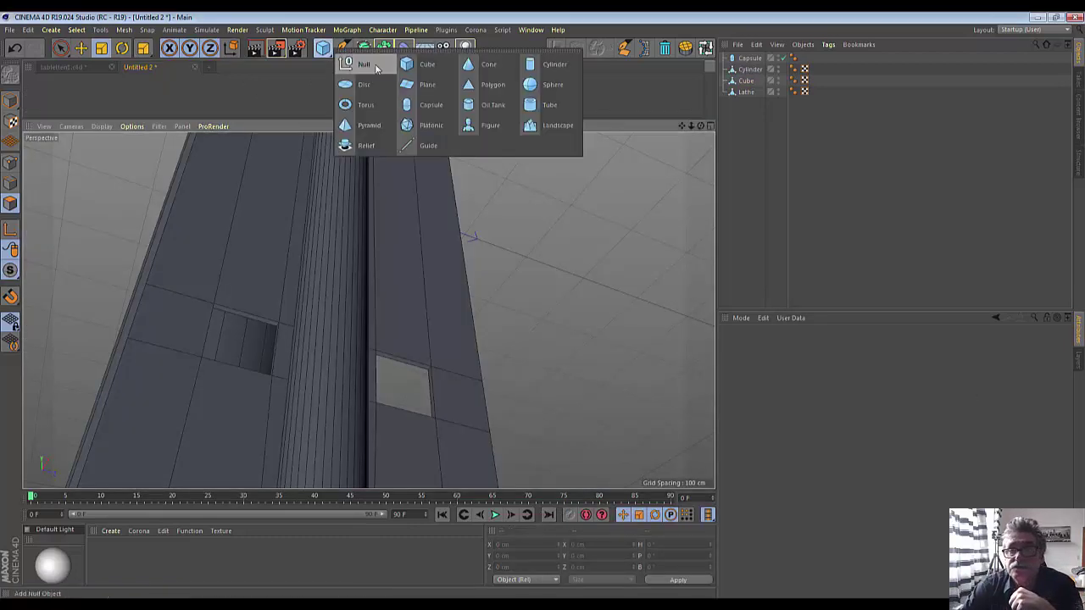
pyautogui.click(527, 109)
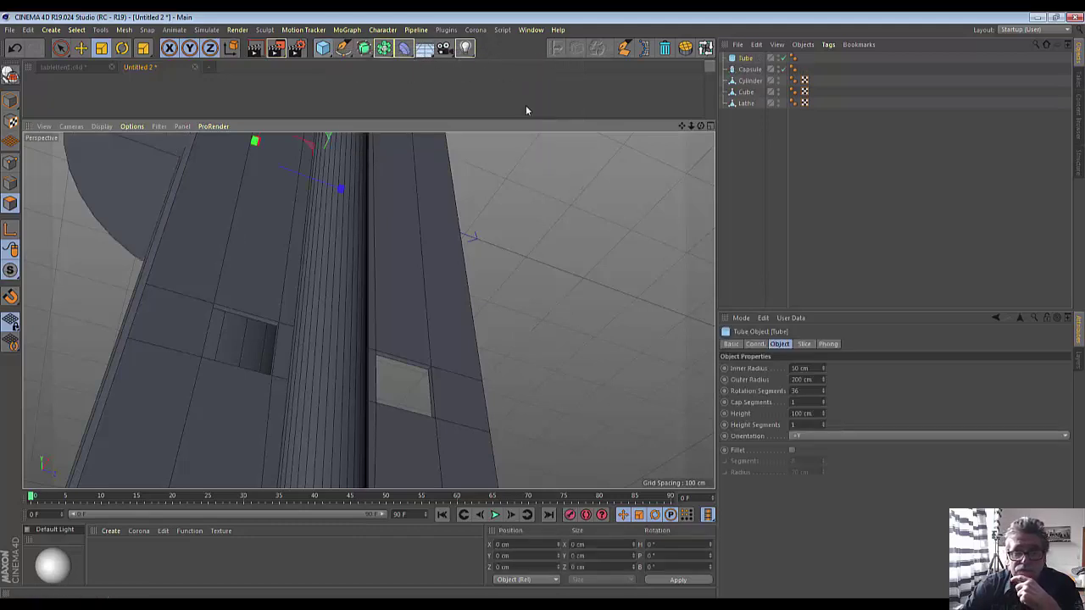
pyautogui.scroll(-3, 465, 183)
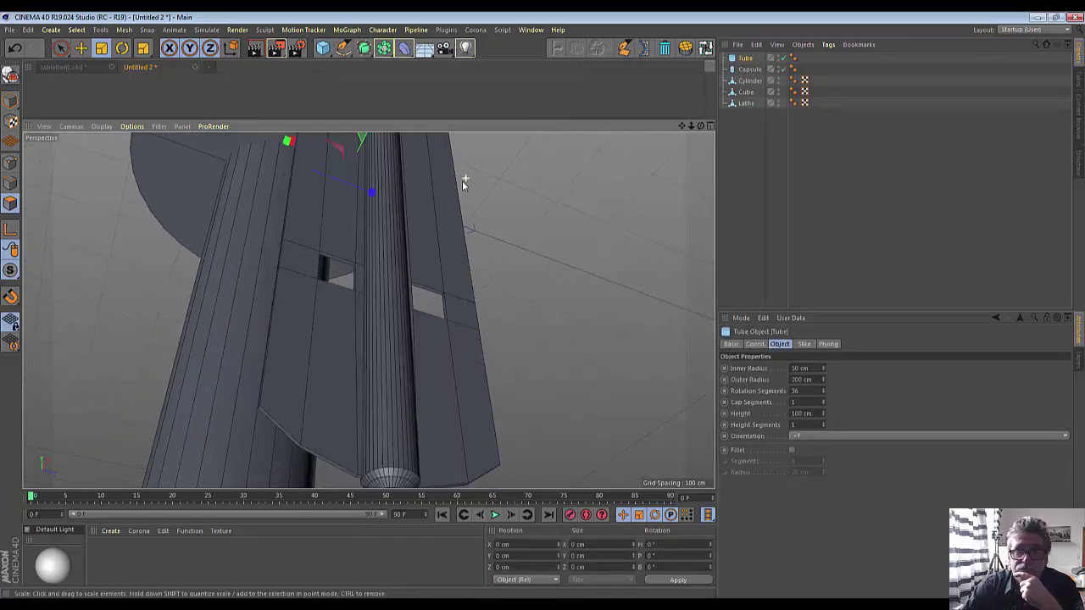
pyautogui.moveTo(681, 125); pyautogui.dragTo(397, 181)
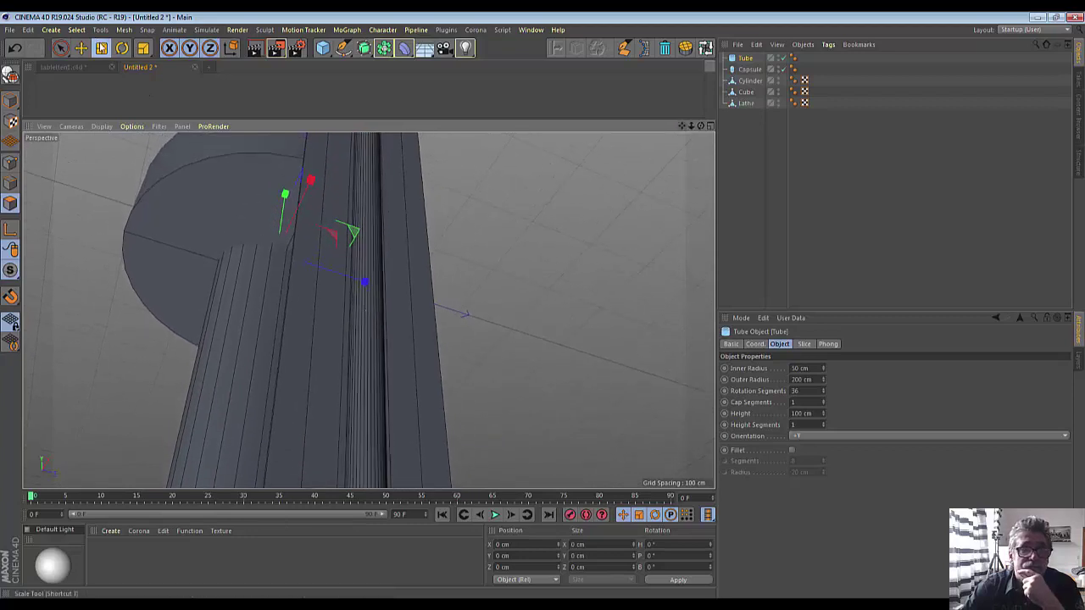
# Slide the Tube disc down the column toward its lower end and select it
pyautogui.click(81, 48)
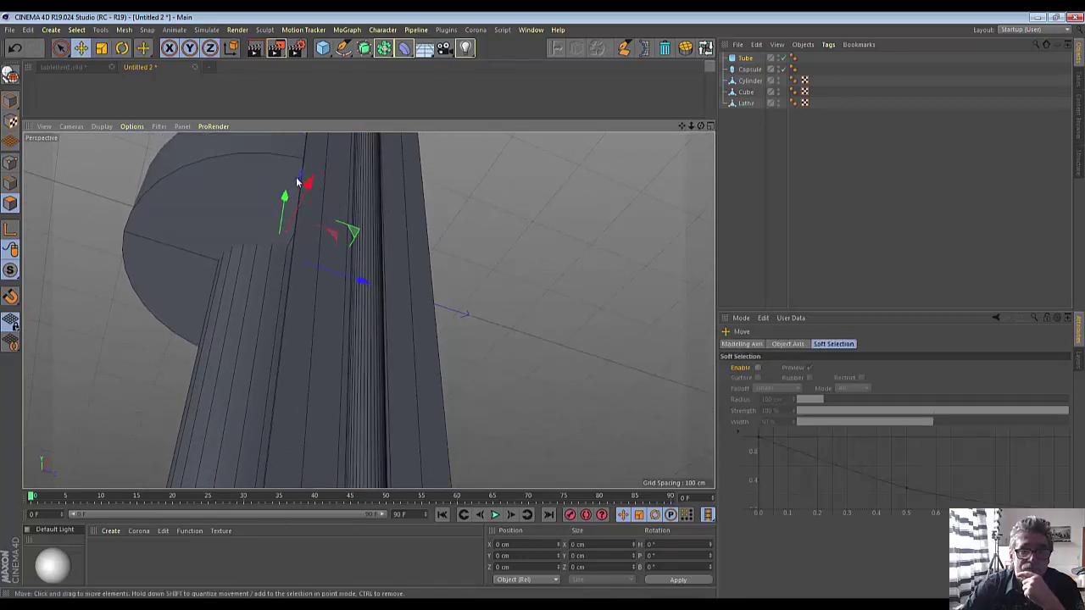
pyautogui.moveTo(307, 182); pyautogui.dragTo(416, 196)
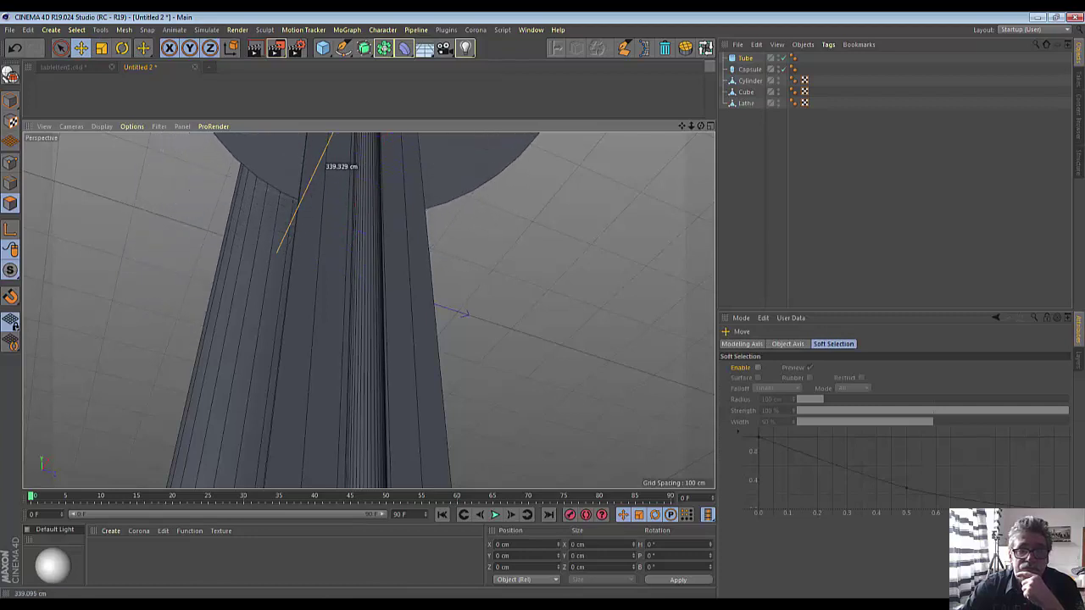
pyautogui.scroll(-3, 416, 196)
pyautogui.scroll(-2, 428, 191)
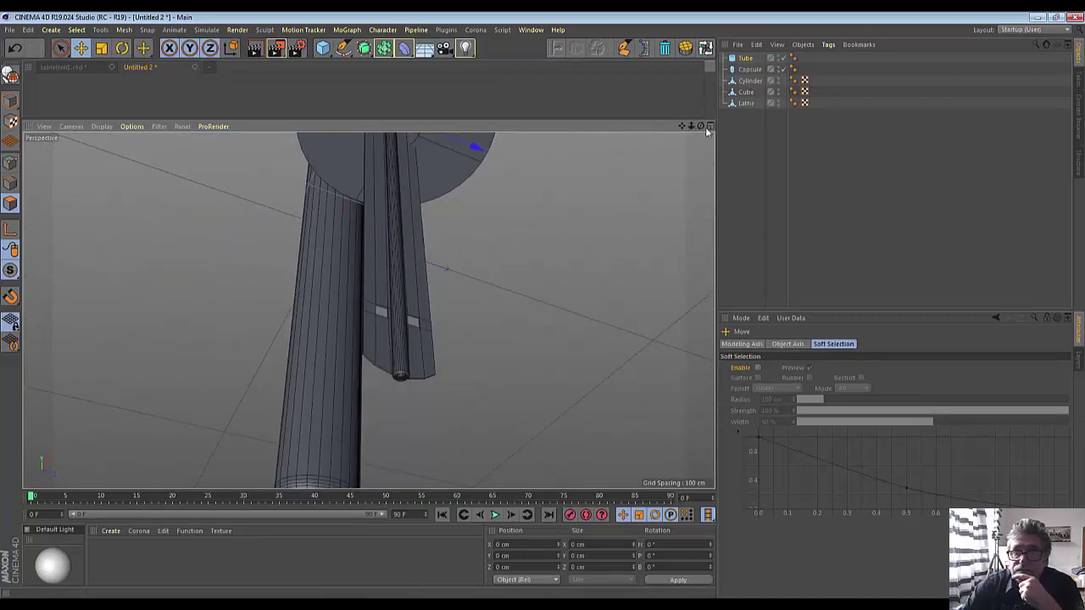
pyautogui.moveTo(700, 125); pyautogui.dragTo(464, 149)
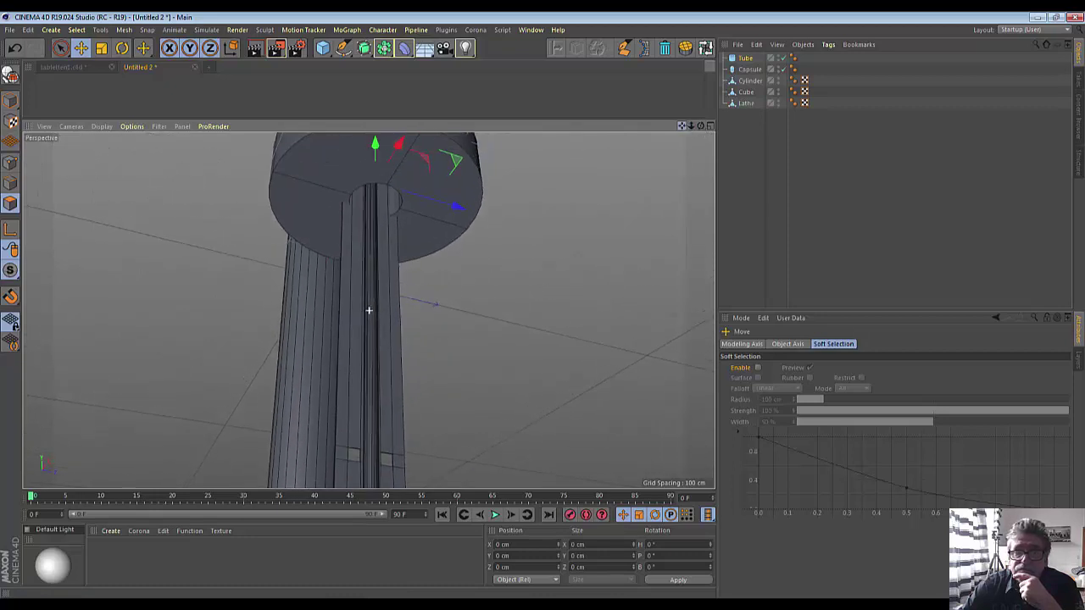
pyautogui.moveTo(372, 151); pyautogui.dragTo(381, 421)
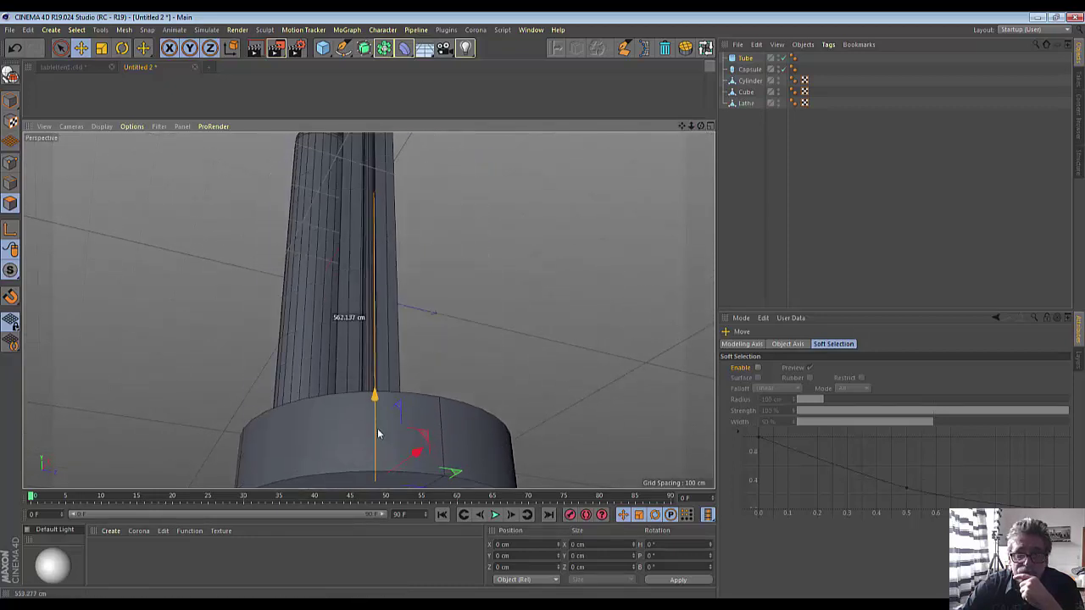
pyautogui.click(744, 57)
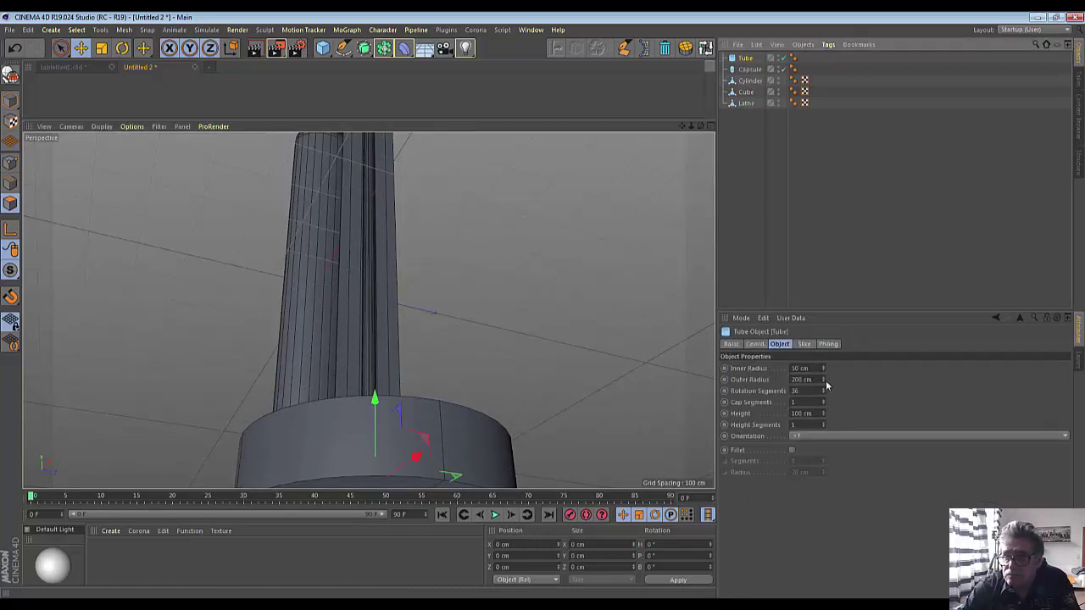
# Adjust the Tube's outer radius and maximise the Right view
pyautogui.moveTo(822, 379); pyautogui.dragTo(821, 440)
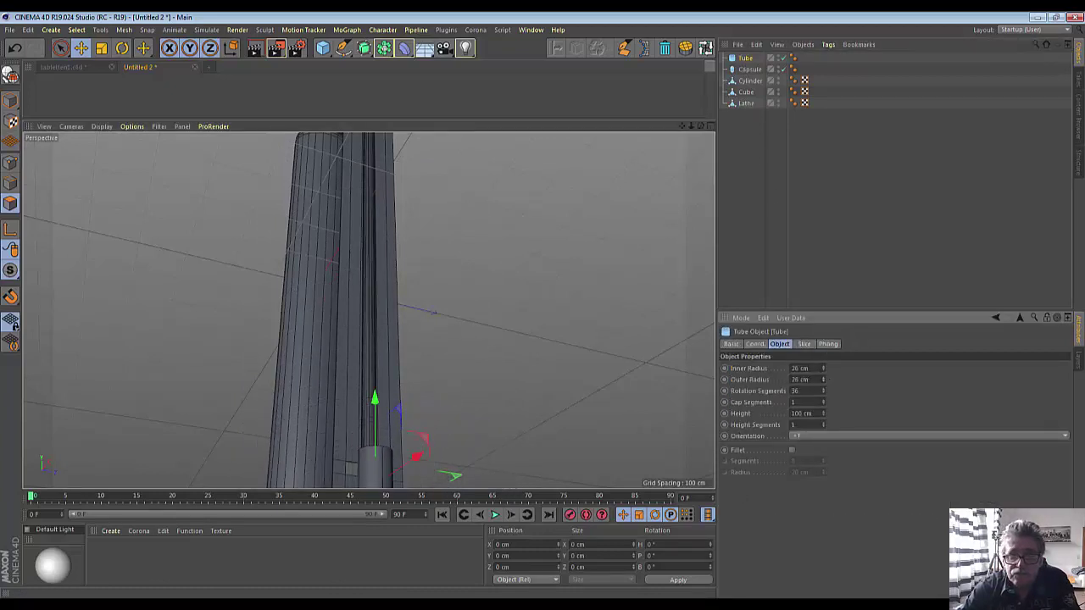
pyautogui.moveTo(822, 380); pyautogui.dragTo(789, 227)
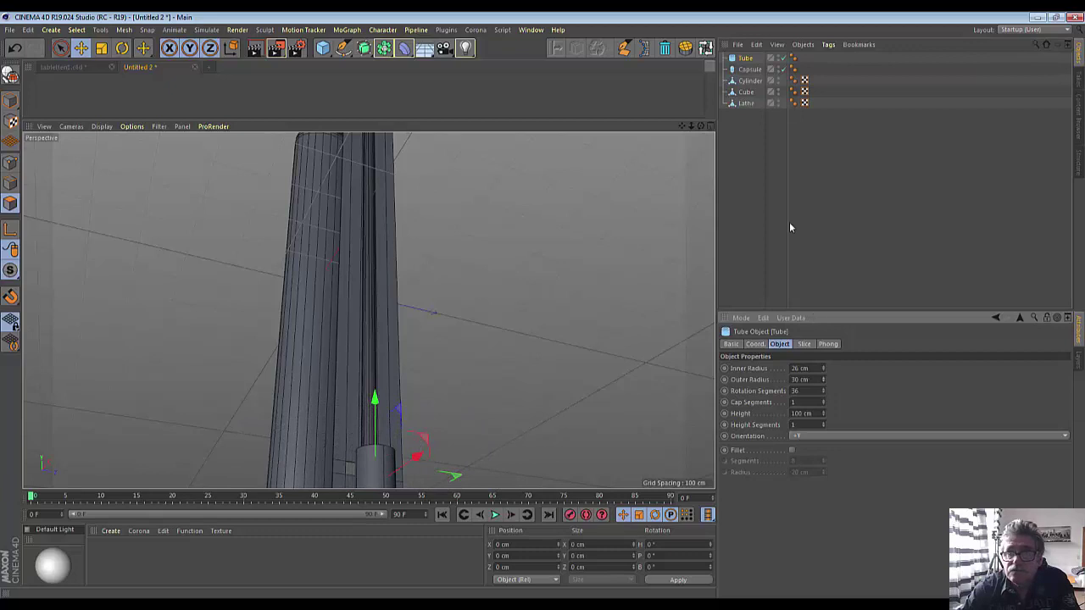
pyautogui.click(707, 125)
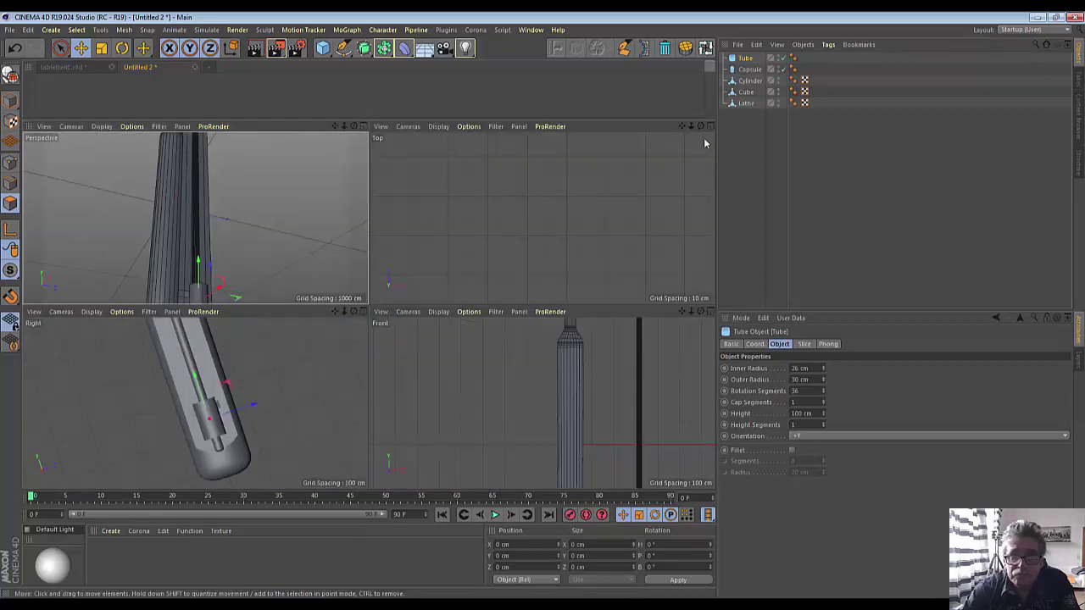
pyautogui.click(362, 312)
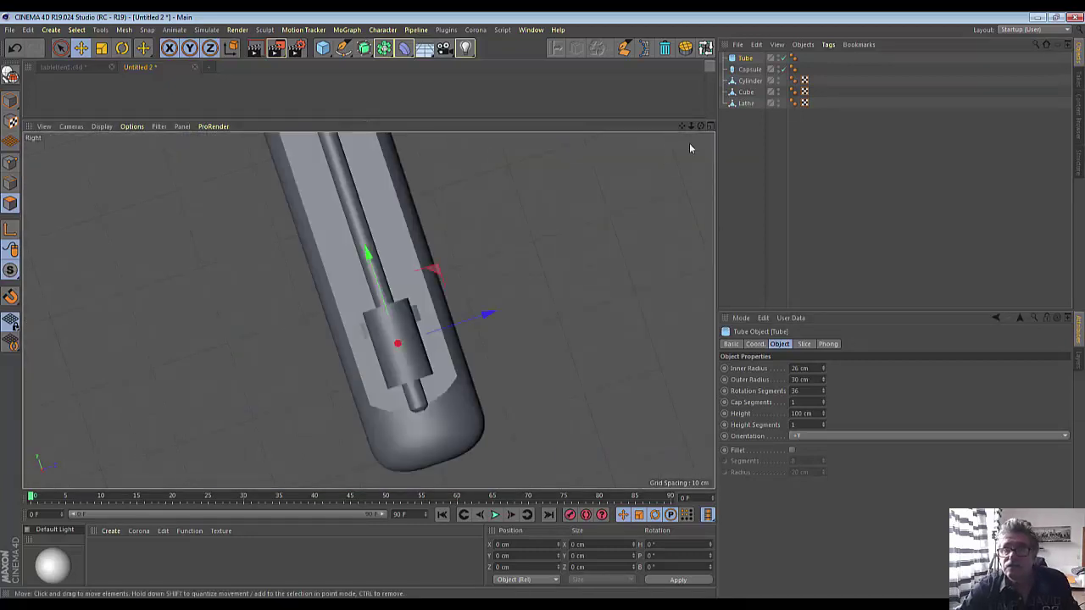
pyautogui.moveTo(699, 125); pyautogui.dragTo(711, 133)
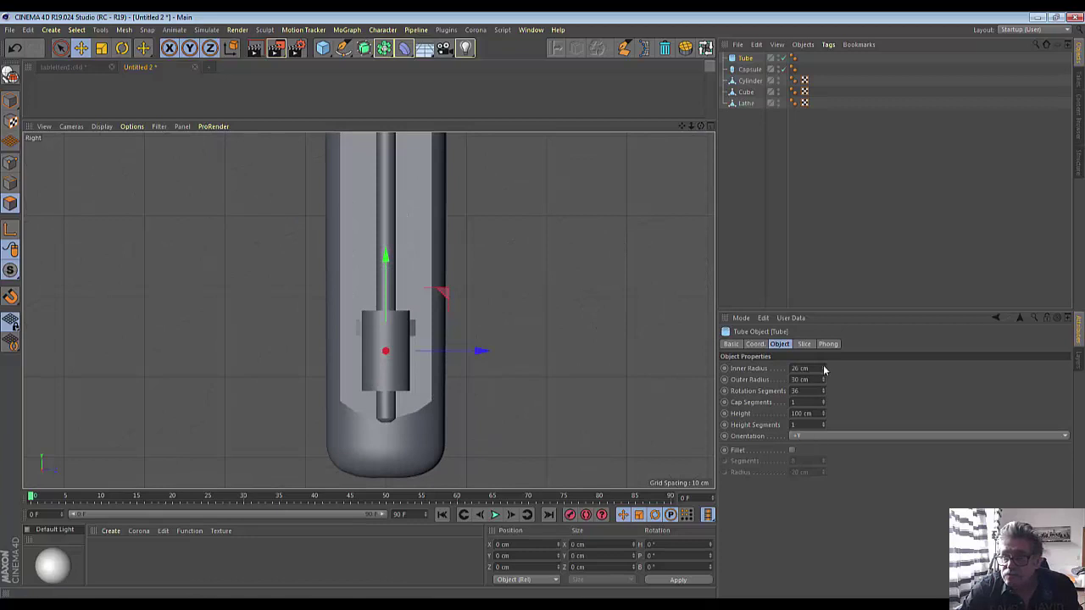
# Make the Tube a ring of 11 cm inner, 36 cm outer radius, 23 cm tall, raised slightly
pyautogui.moveTo(822, 370); pyautogui.dragTo(821, 378)
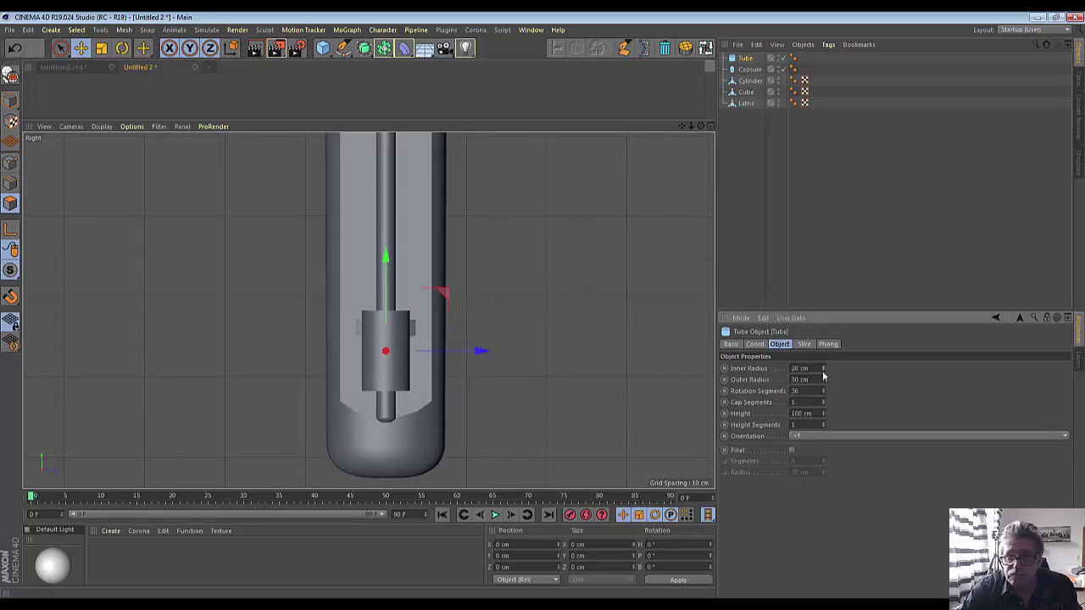
pyautogui.moveTo(823, 381); pyautogui.dragTo(823, 364)
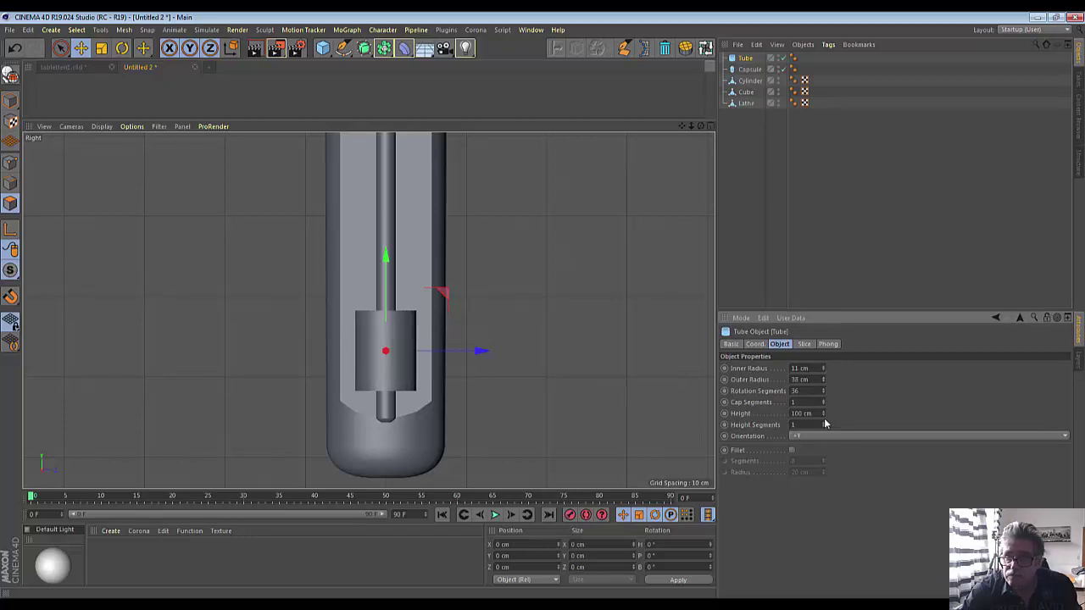
pyautogui.moveTo(823, 416); pyautogui.dragTo(823, 441)
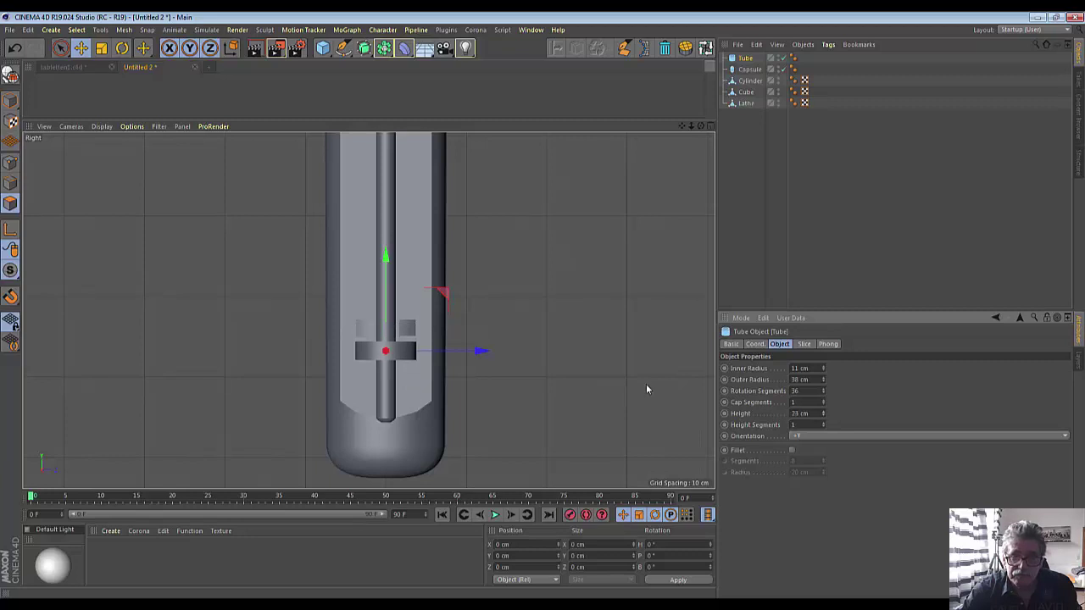
pyautogui.moveTo(383, 259); pyautogui.dragTo(384, 236)
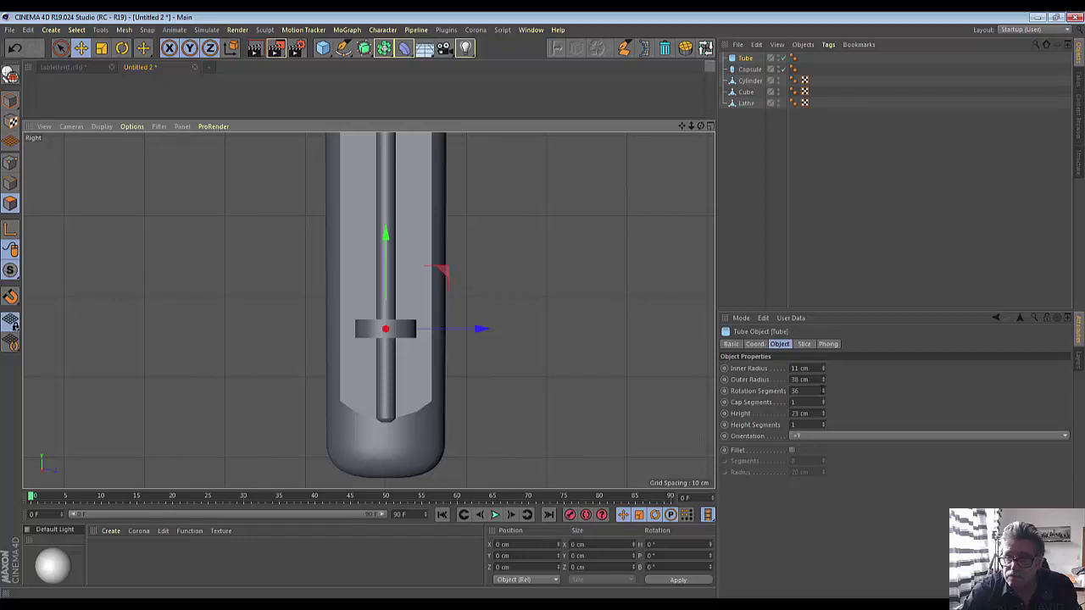
pyautogui.click(822, 386)
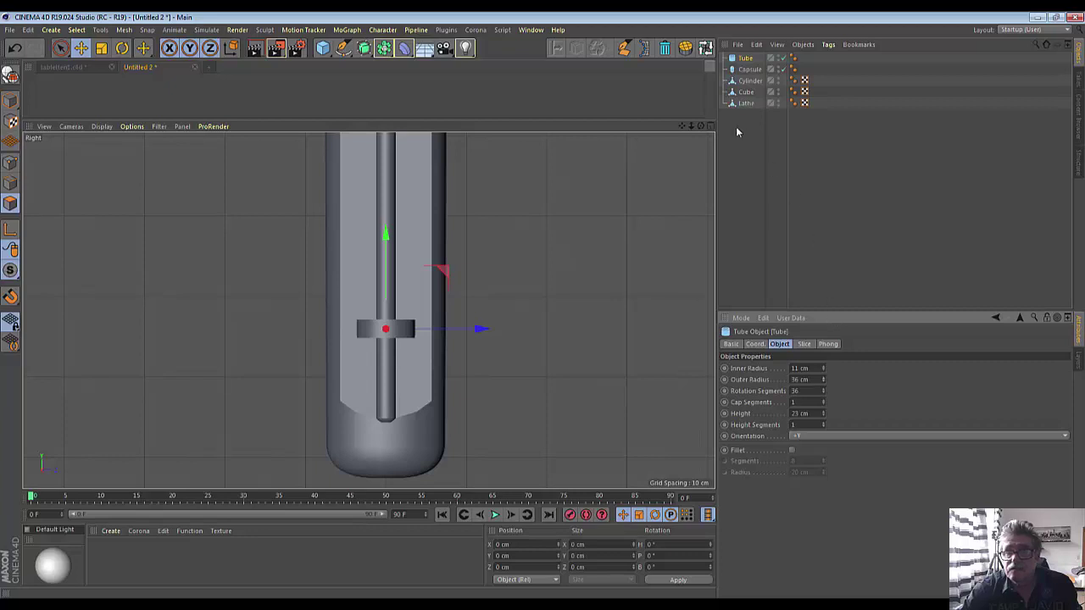
pyautogui.click(710, 126)
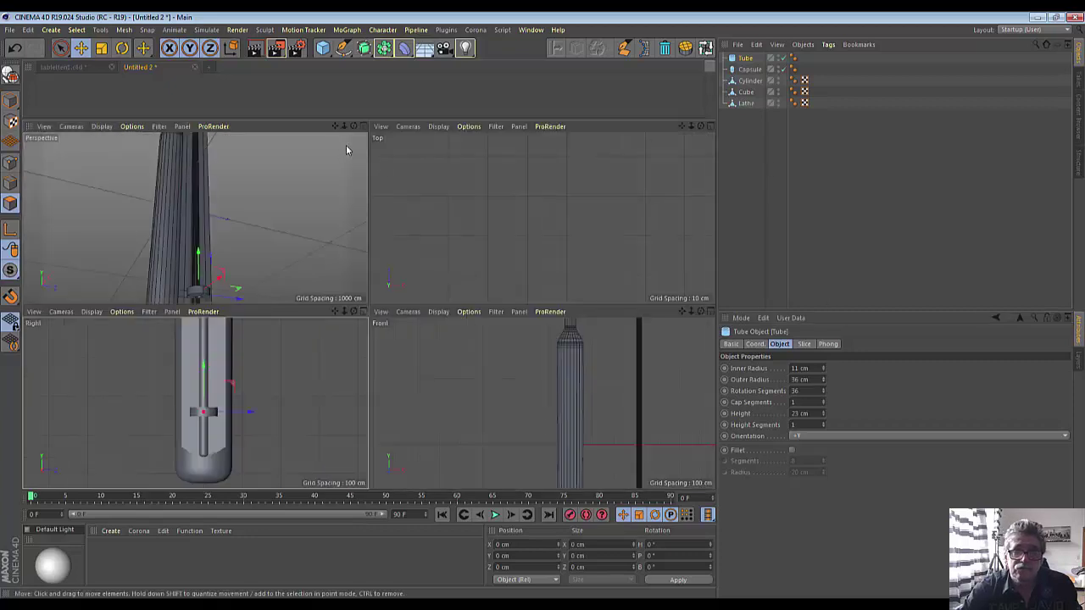
# In the maximised Perspective view, move the ring down the column around the scale plate
pyautogui.scroll(3, 235, 263)
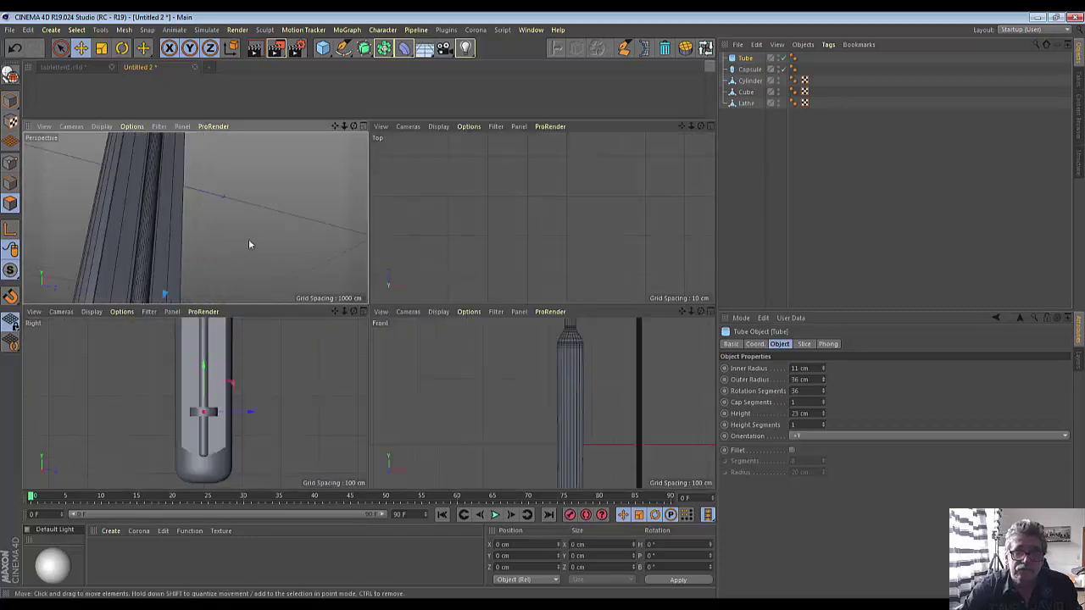
pyautogui.click(364, 126)
pyautogui.moveTo(700, 125)
pyautogui.mouseDown()
pyautogui.moveTo(173, 385)
pyautogui.moveTo(207, 355)
pyautogui.mouseUp()
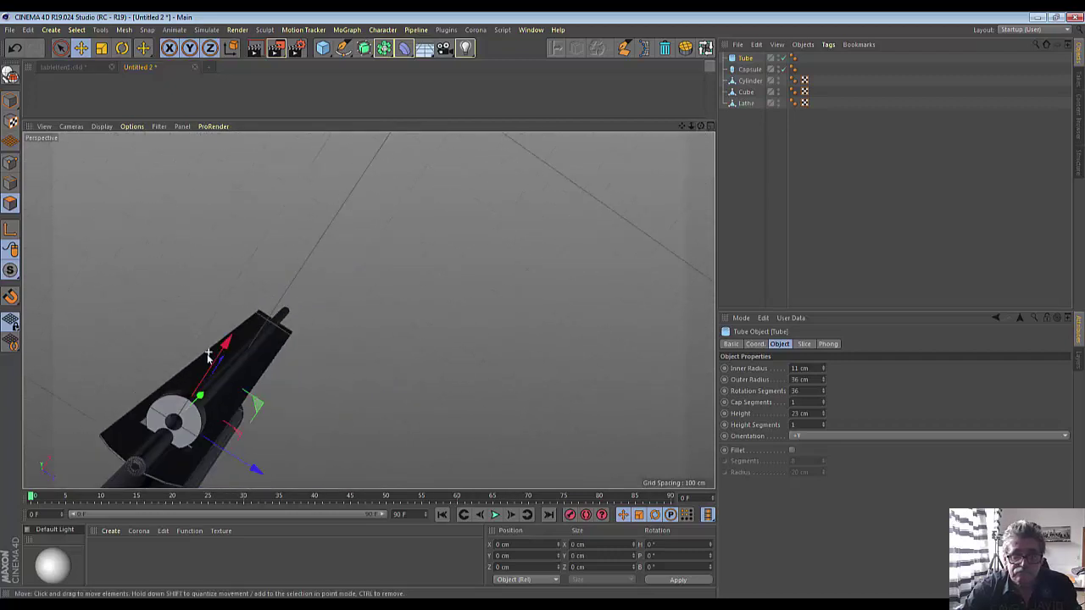
pyautogui.moveTo(699, 125); pyautogui.dragTo(593, 135)
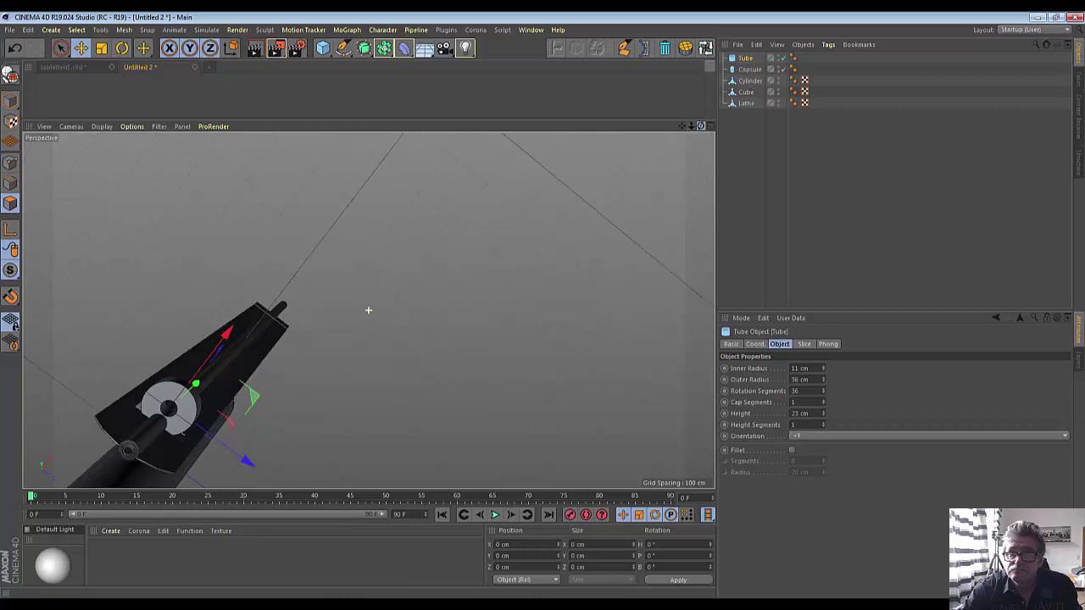
pyautogui.moveTo(699, 127); pyautogui.dragTo(458, 337)
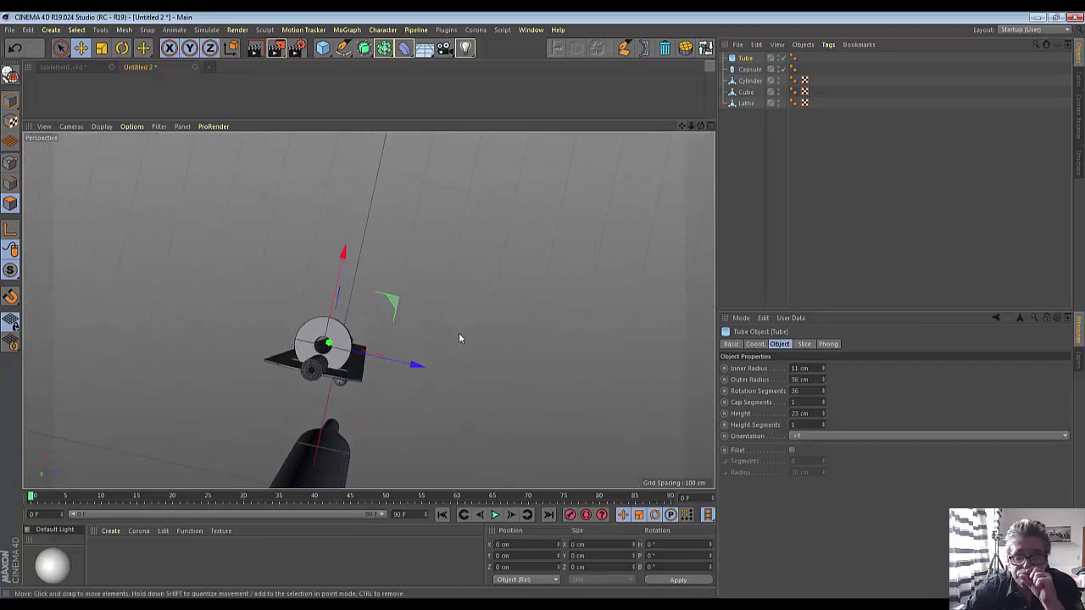
pyautogui.scroll(3, 303, 317)
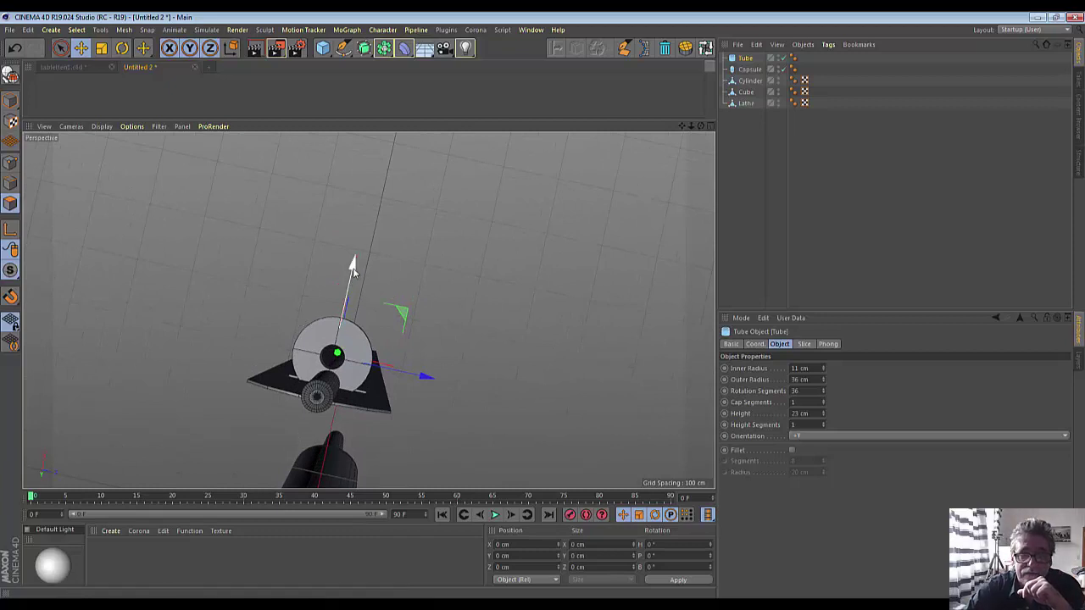
pyautogui.moveTo(354, 266); pyautogui.dragTo(347, 305)
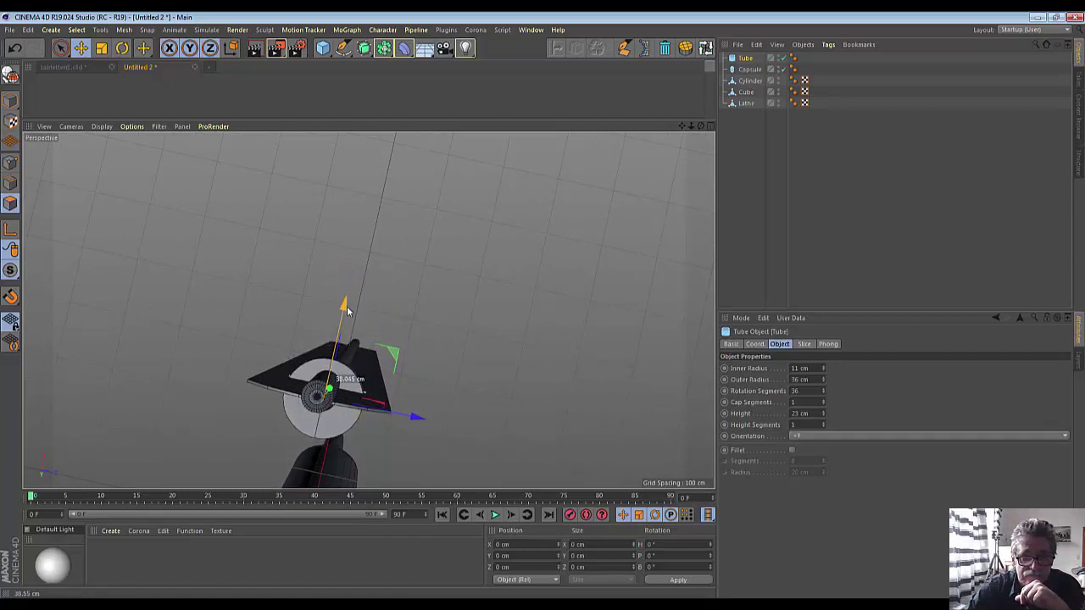
pyautogui.moveTo(347, 305); pyautogui.dragTo(343, 311)
# Set the ring's outer radius to 38 cm and its inner radius to about 33 cm
pyautogui.click(822, 379)
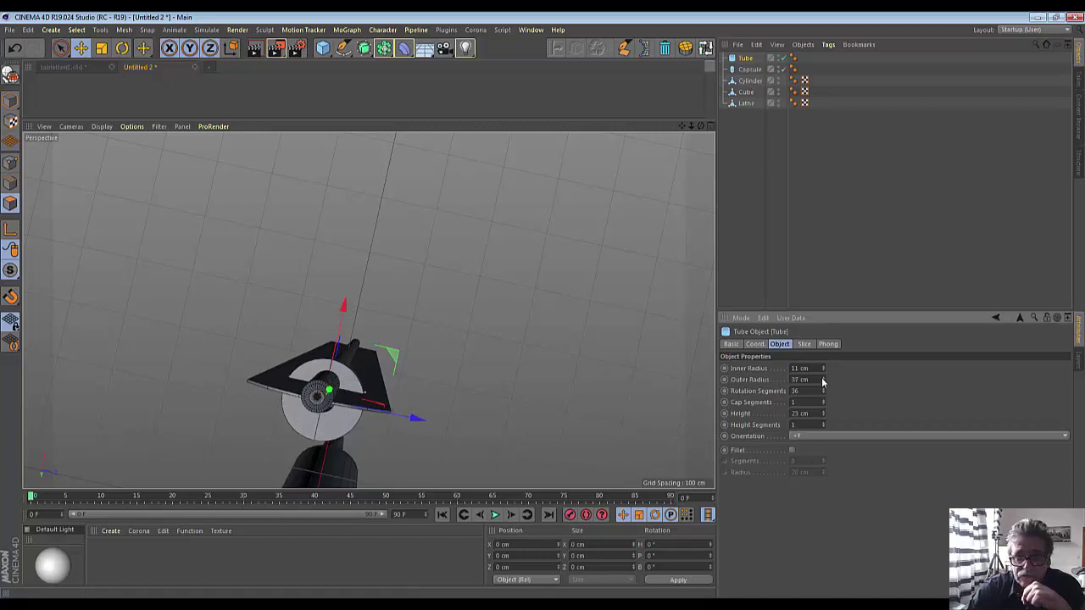
pyautogui.click(822, 379)
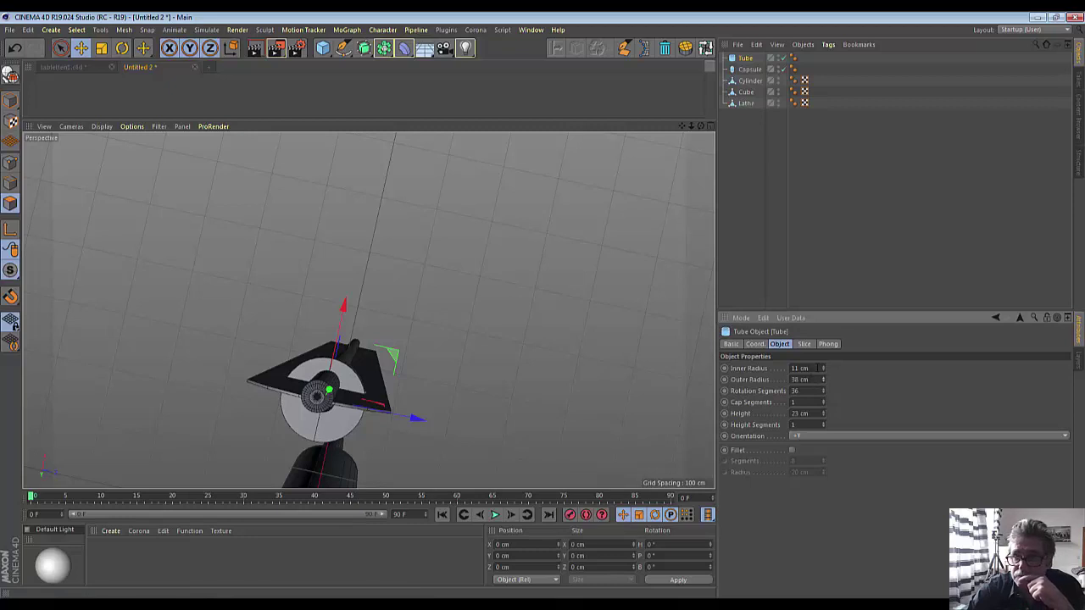
pyautogui.moveTo(824, 372); pyautogui.dragTo(826, 356)
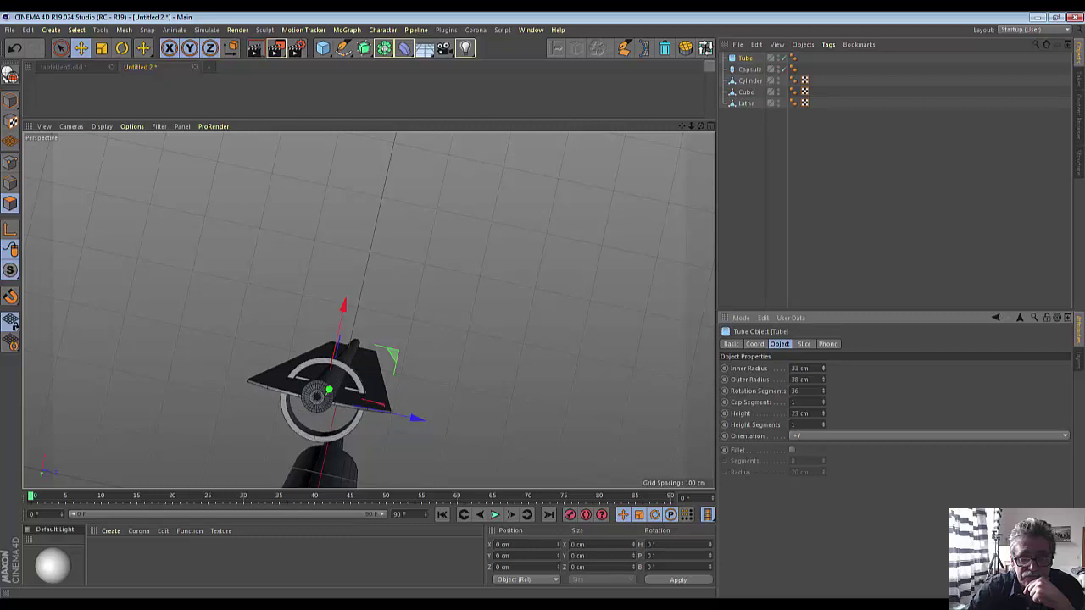
pyautogui.moveTo(823, 368); pyautogui.dragTo(823, 365)
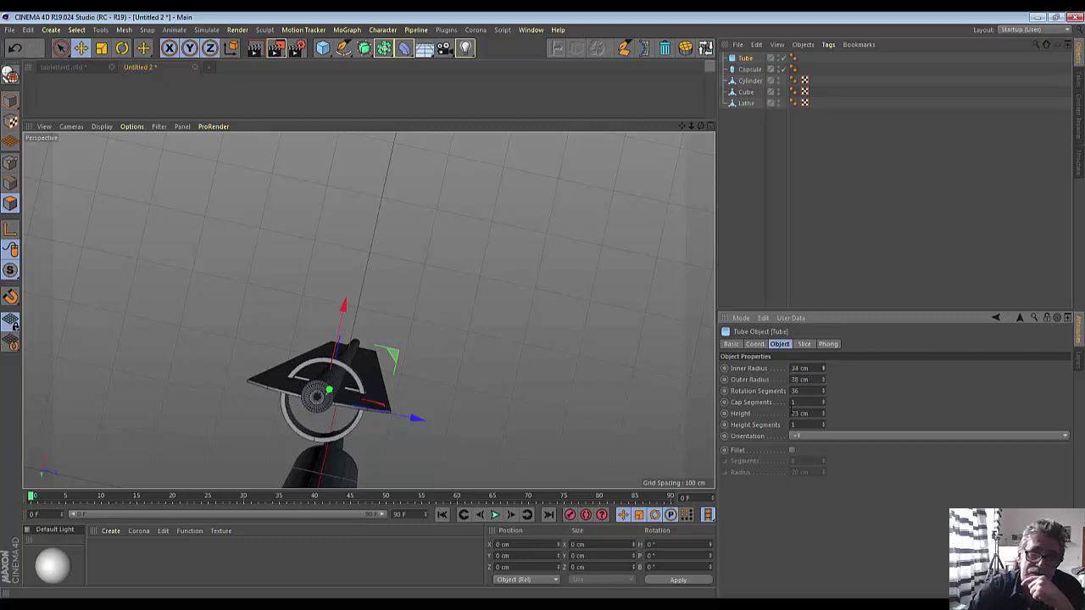
pyautogui.click(822, 371)
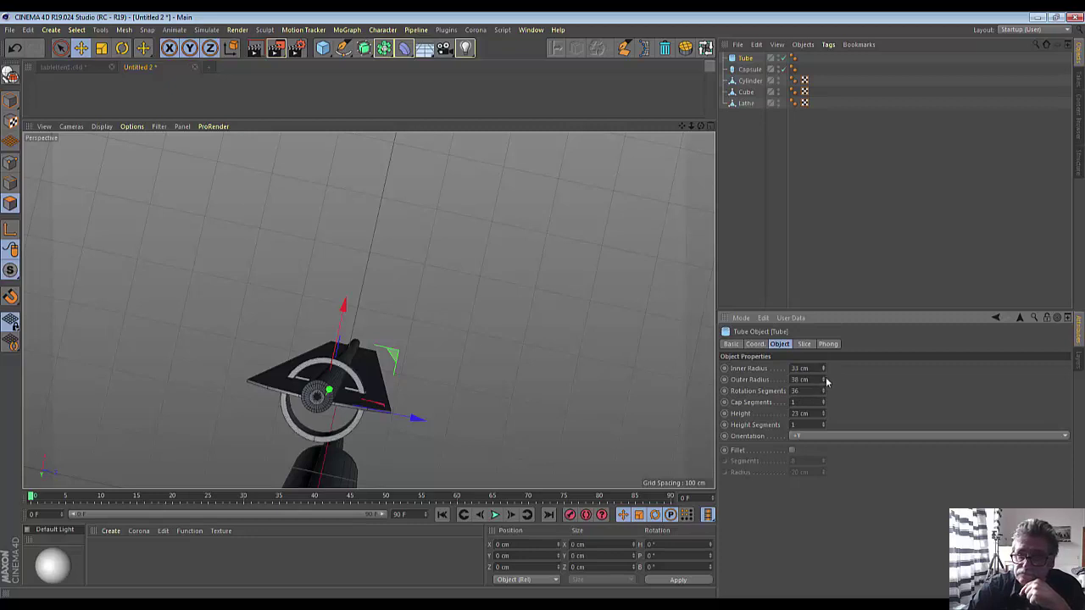
pyautogui.click(823, 372)
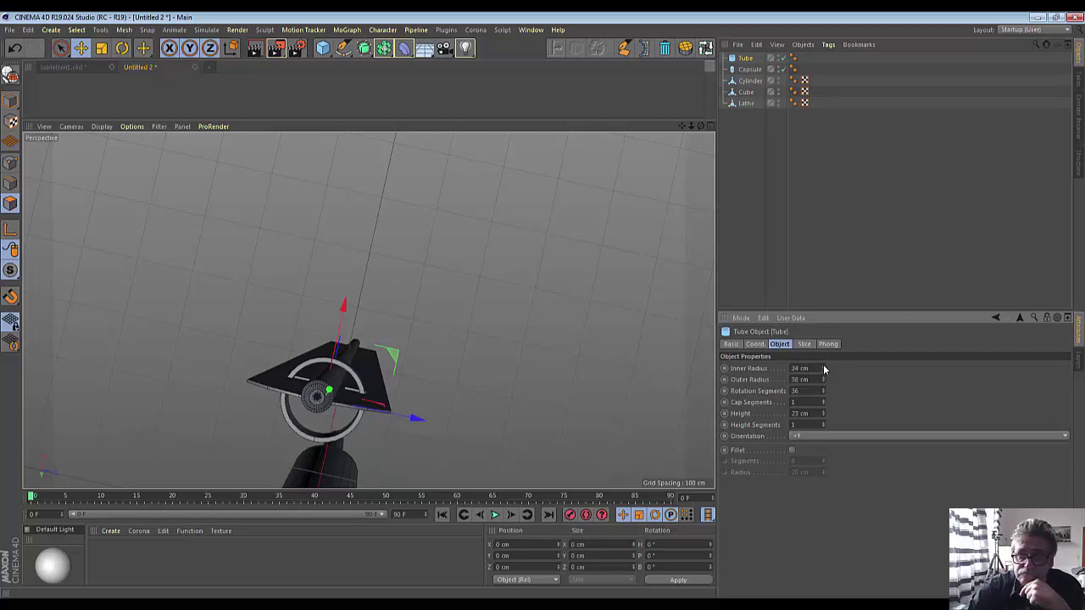
pyautogui.click(821, 369)
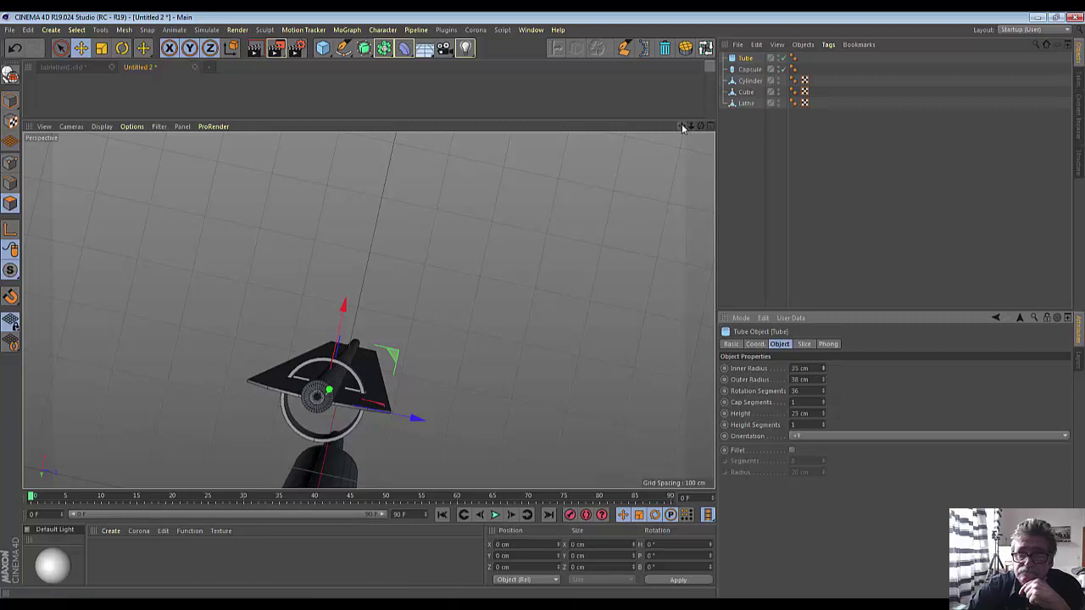
pyautogui.moveTo(682, 125); pyautogui.dragTo(368, 311)
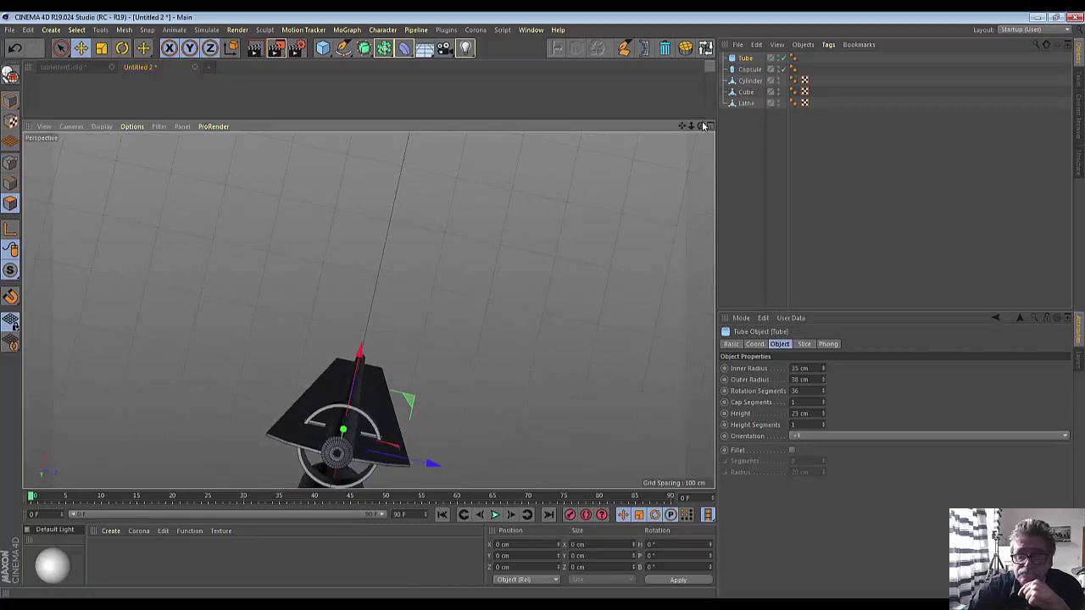
pyautogui.moveTo(703, 126)
pyautogui.mouseDown()
pyautogui.moveTo(368, 310)
pyautogui.moveTo(668, 151)
pyautogui.mouseUp()
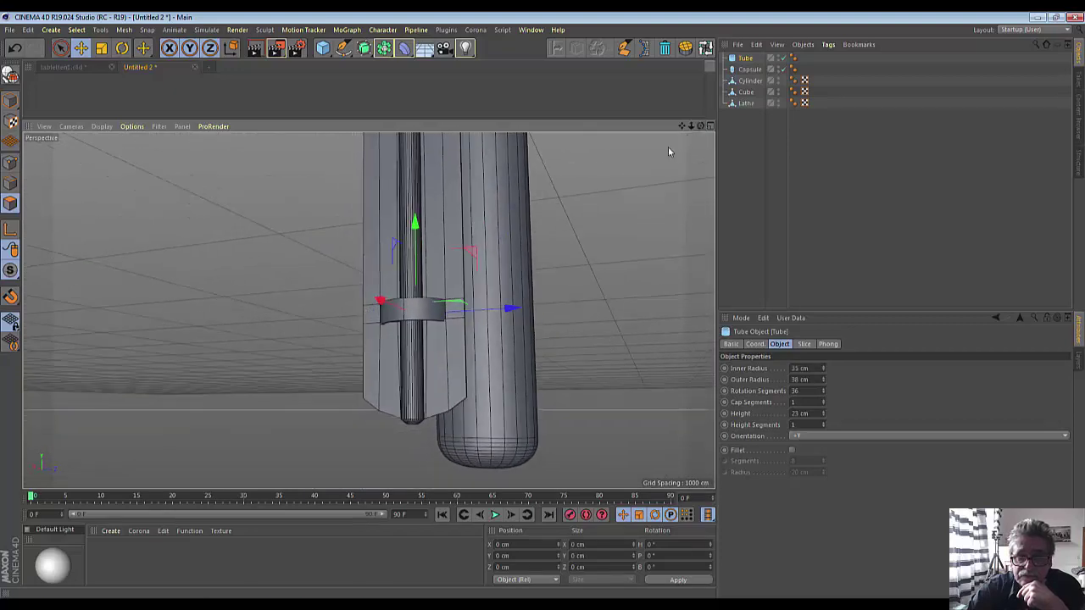
# Reduce the ring's height to 20 cm and nudge it slightly up the column
pyautogui.scroll(1, 466, 276)
pyautogui.scroll(2, 467, 276)
pyautogui.scroll(2, 467, 278)
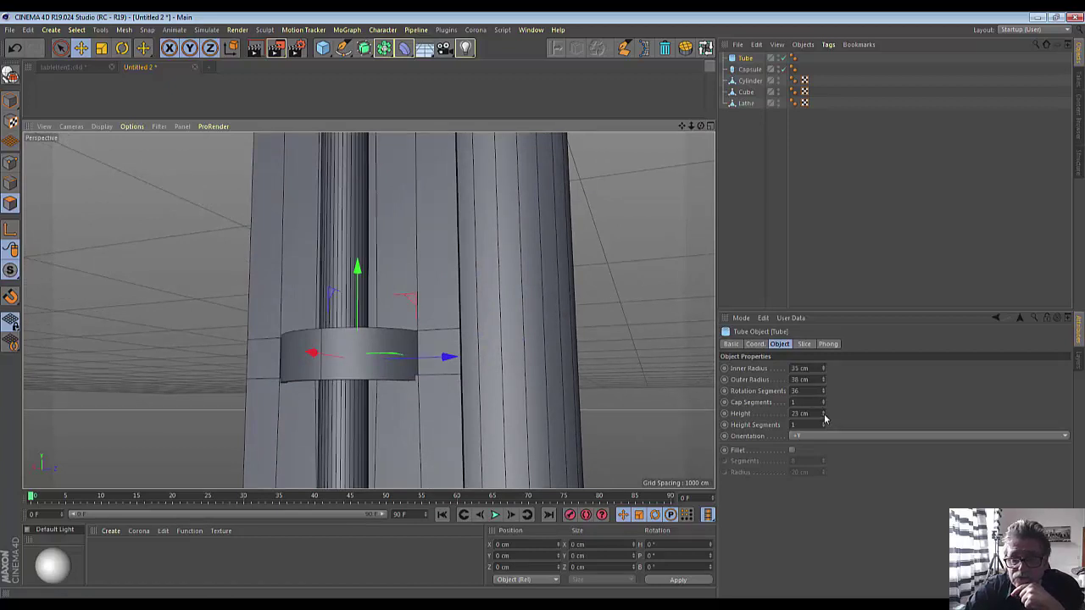
pyautogui.click(823, 417)
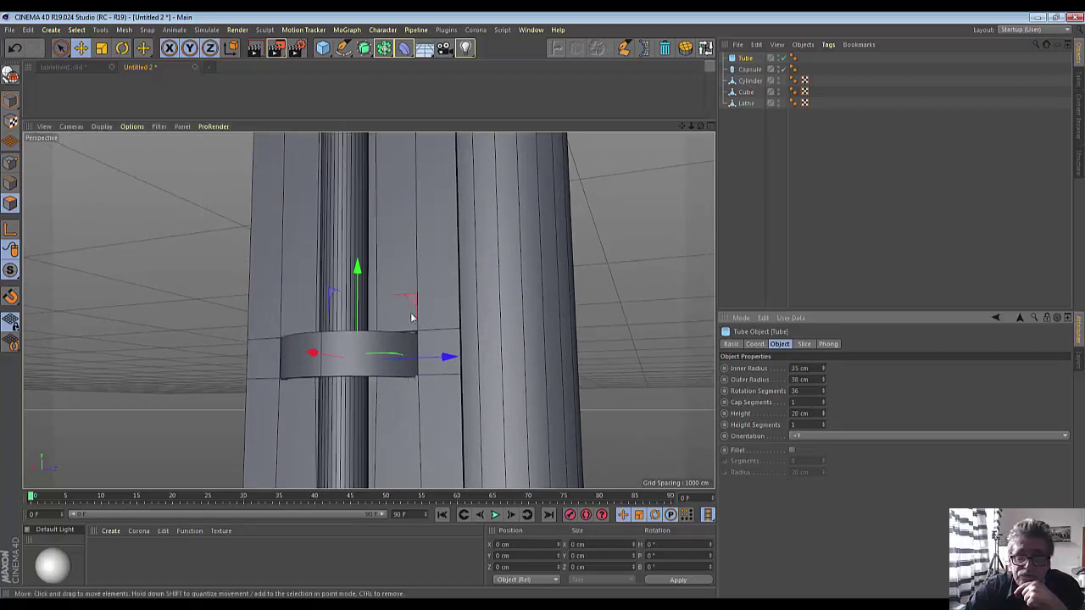
pyautogui.moveTo(358, 277); pyautogui.dragTo(357, 269)
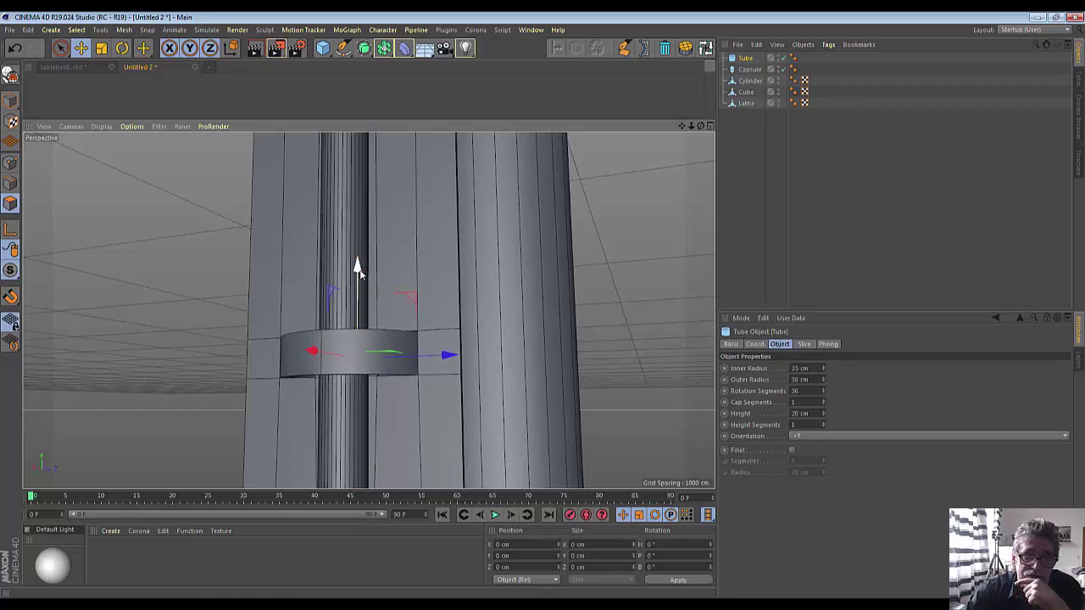
pyautogui.moveTo(701, 130); pyautogui.dragTo(368, 310)
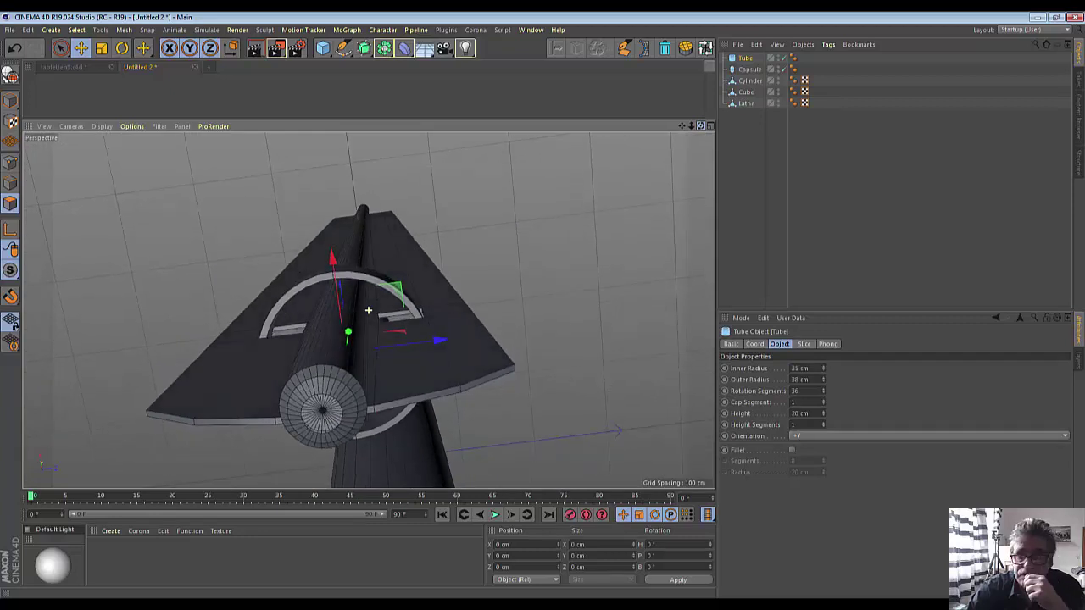
# Enable Slice on the Tube, set its end angle, and move the arc down the column
pyautogui.click(803, 344)
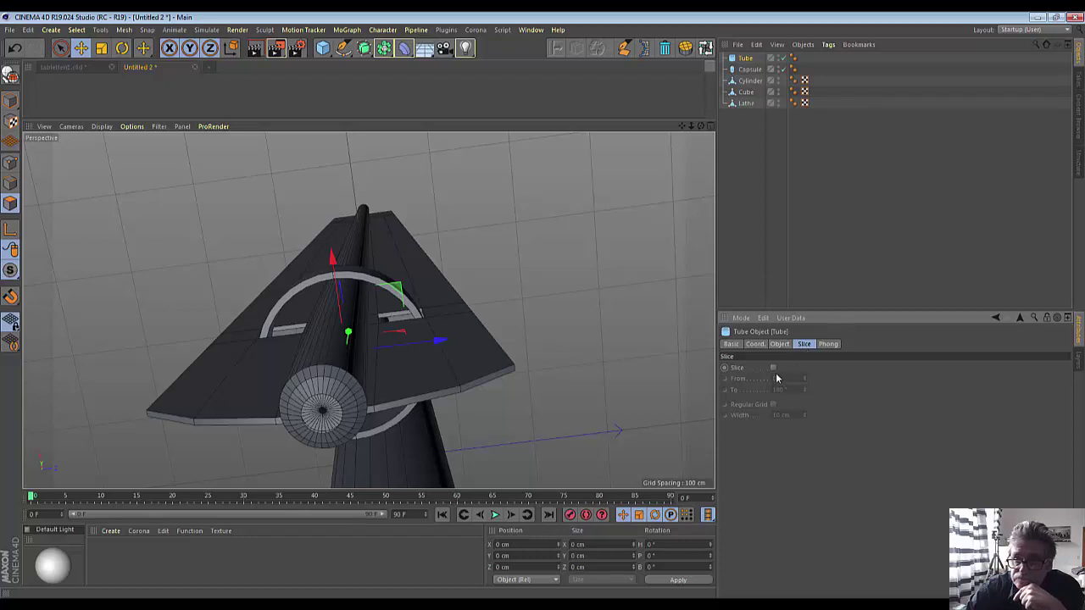
pyautogui.click(773, 367)
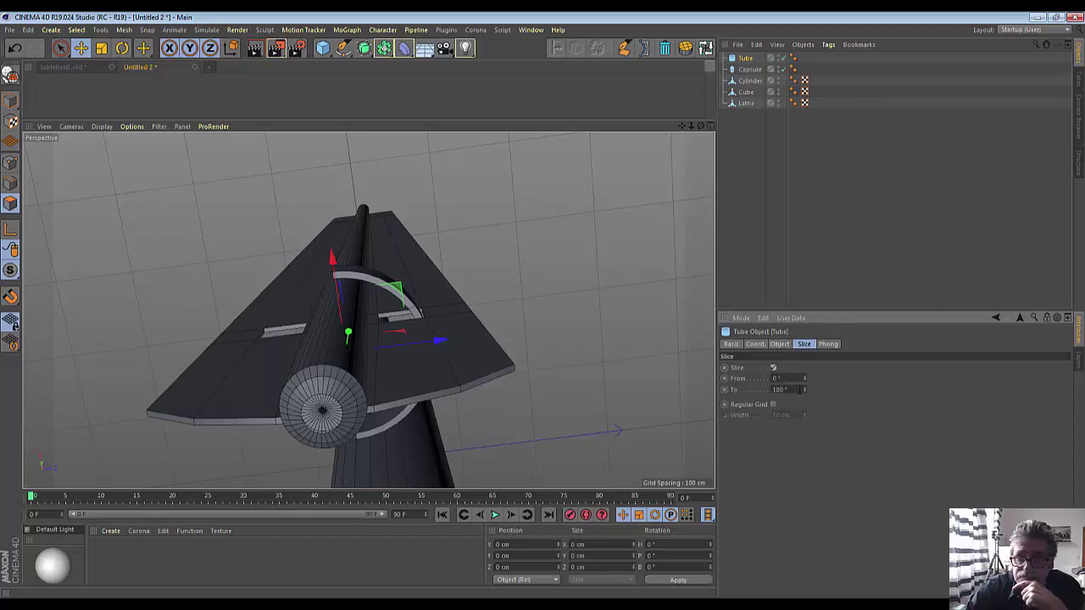
pyautogui.moveTo(804, 389); pyautogui.dragTo(826, 389)
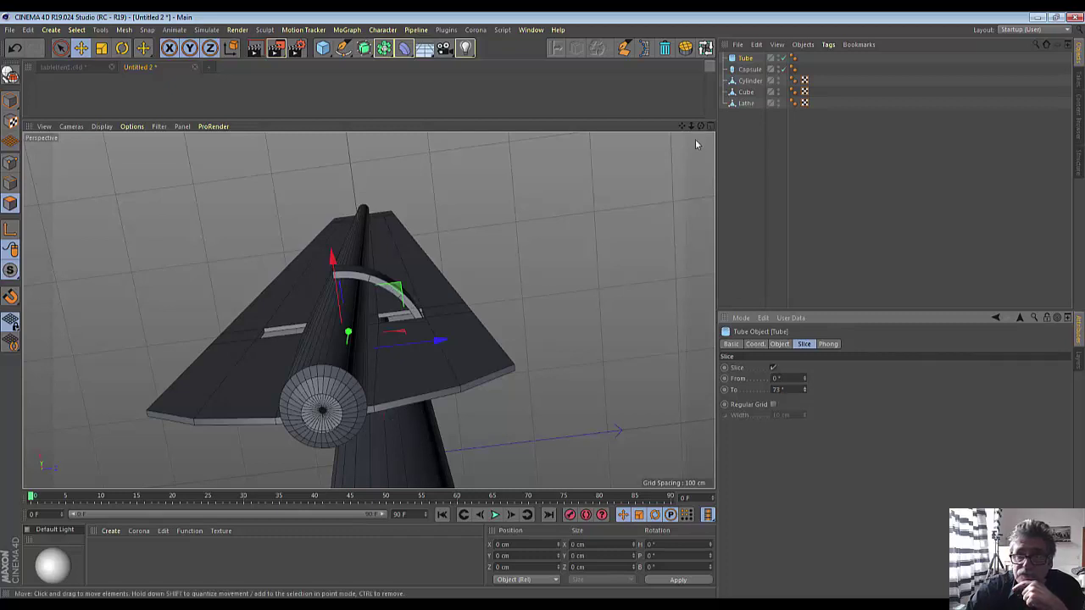
pyautogui.moveTo(364, 195)
pyautogui.keyDown('alt'); pyautogui.mouseDown()
pyautogui.moveTo(367, 310)
pyautogui.moveTo(375, 201)
pyautogui.mouseUp(); pyautogui.keyUp('alt')
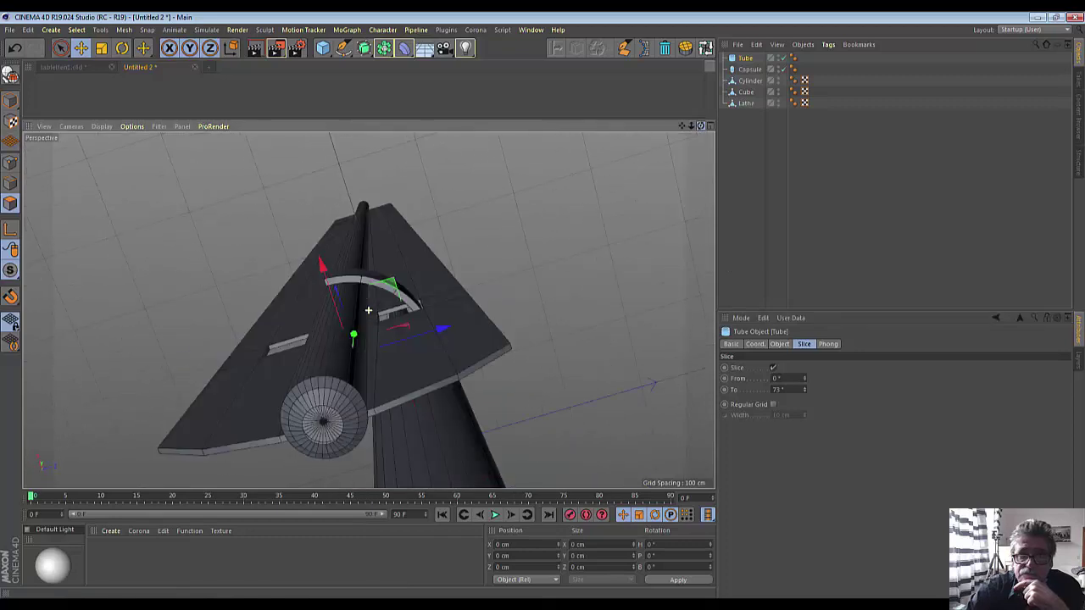
pyautogui.moveTo(331, 254); pyautogui.dragTo(326, 278)
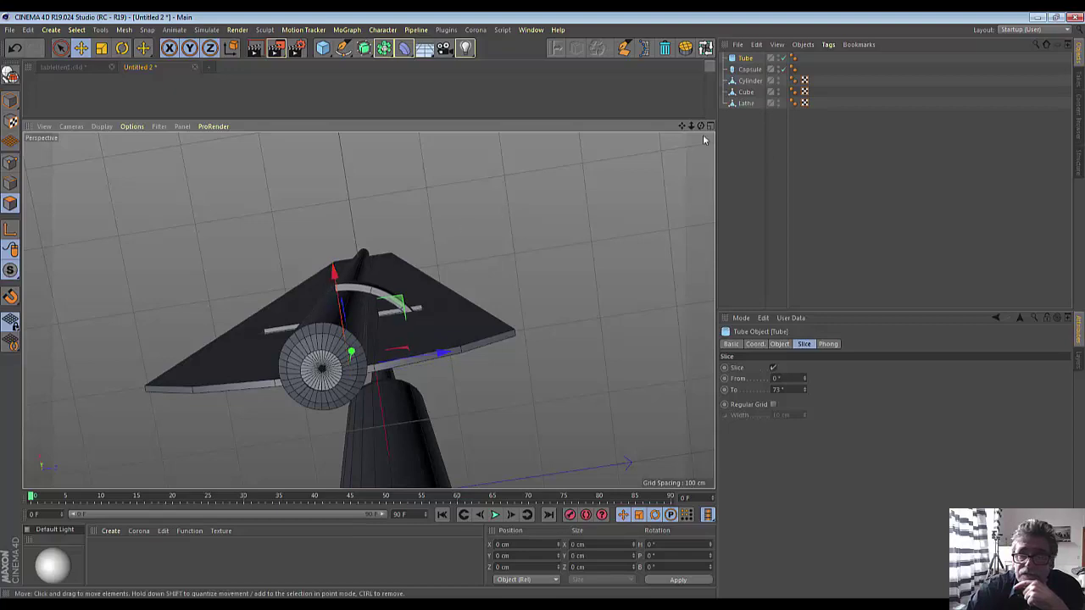
# Shift the arc along Z against the column and fine-tune the slice end to about 56°
pyautogui.moveTo(701, 125)
pyautogui.mouseDown()
pyautogui.moveTo(661, 169)
pyautogui.moveTo(669, 144)
pyautogui.moveTo(479, 279)
pyautogui.mouseUp()
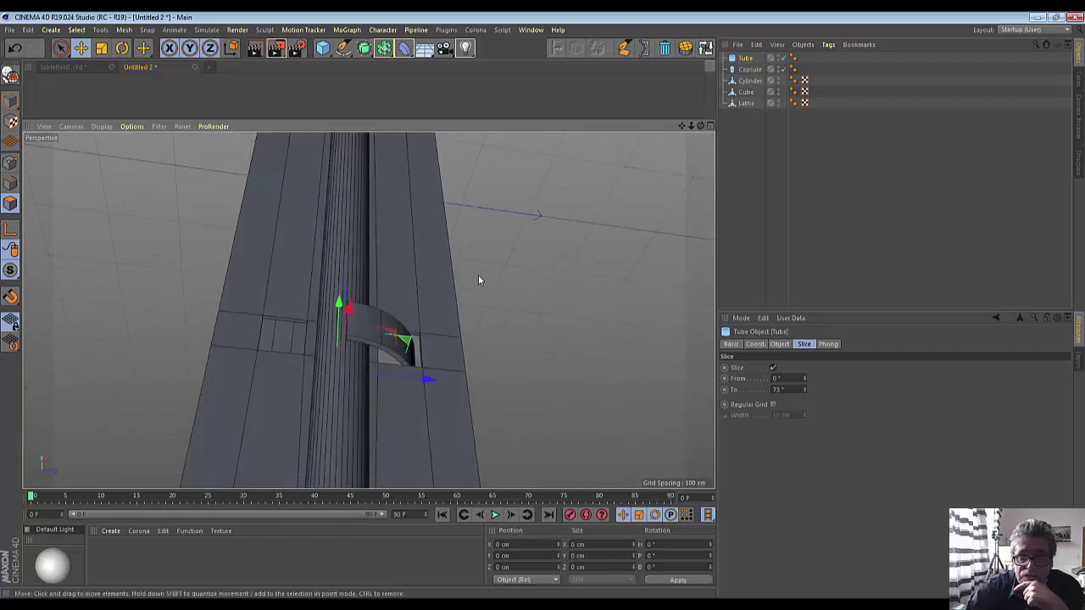
pyautogui.moveTo(440, 372); pyautogui.dragTo(440, 383)
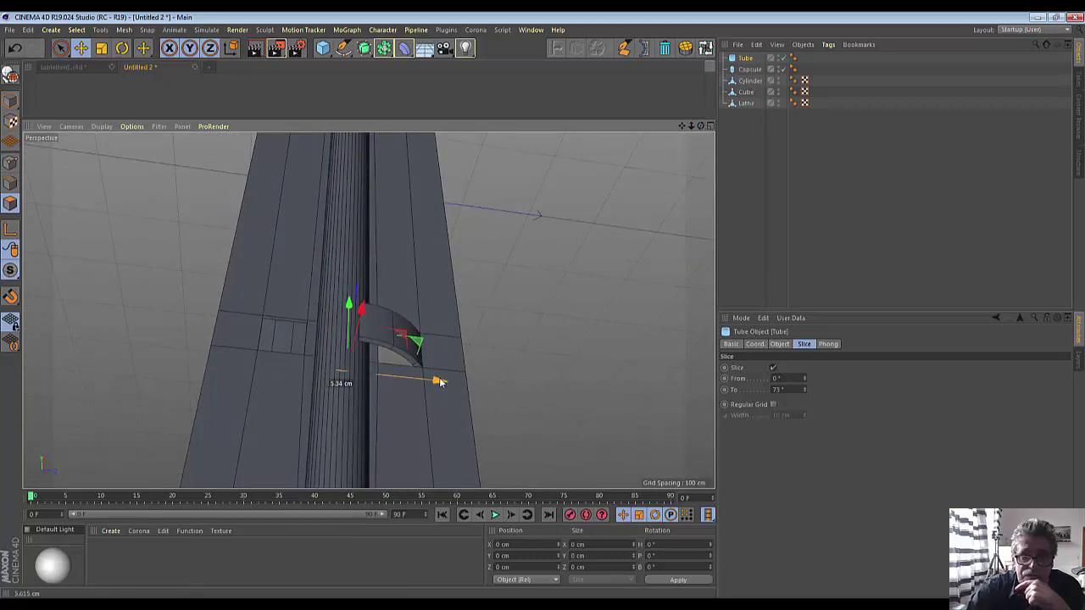
pyautogui.moveTo(698, 126)
pyautogui.mouseDown()
pyautogui.moveTo(697, 255)
pyautogui.moveTo(698, 144)
pyautogui.mouseUp()
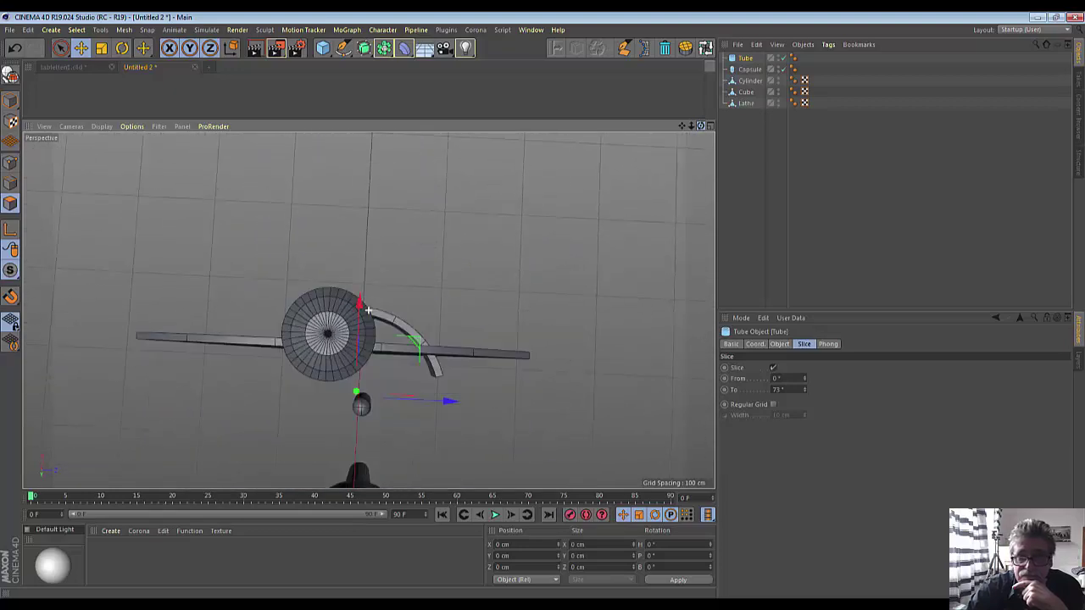
pyautogui.keyDown('alt'); pyautogui.moveTo(367, 310); pyautogui.dragTo(474, 279); pyautogui.keyUp('alt')
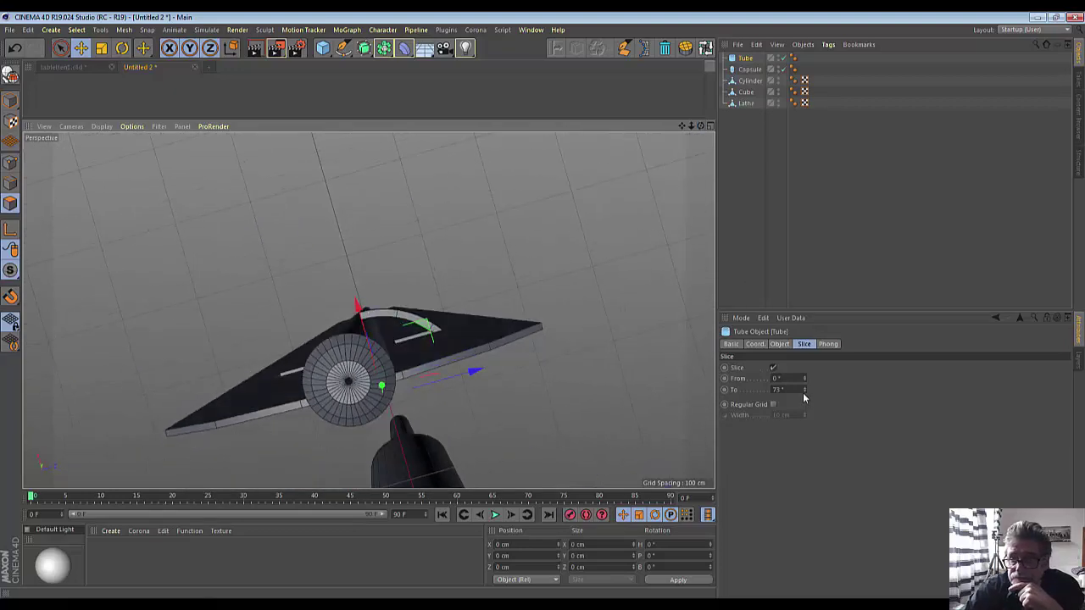
pyautogui.moveTo(804, 390); pyautogui.dragTo(820, 391)
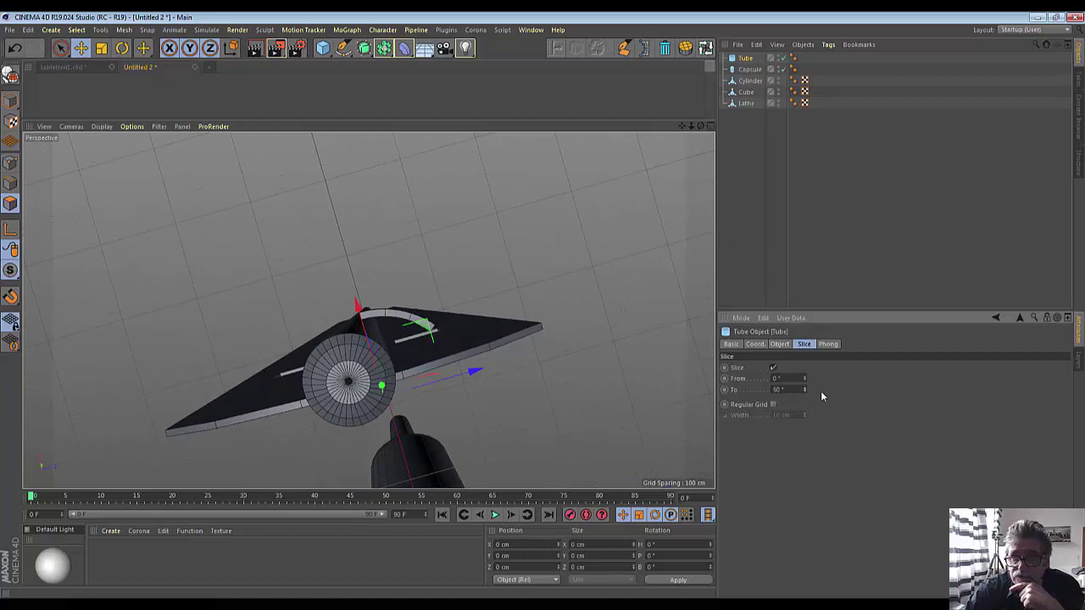
pyautogui.moveTo(696, 126); pyautogui.dragTo(707, 182)
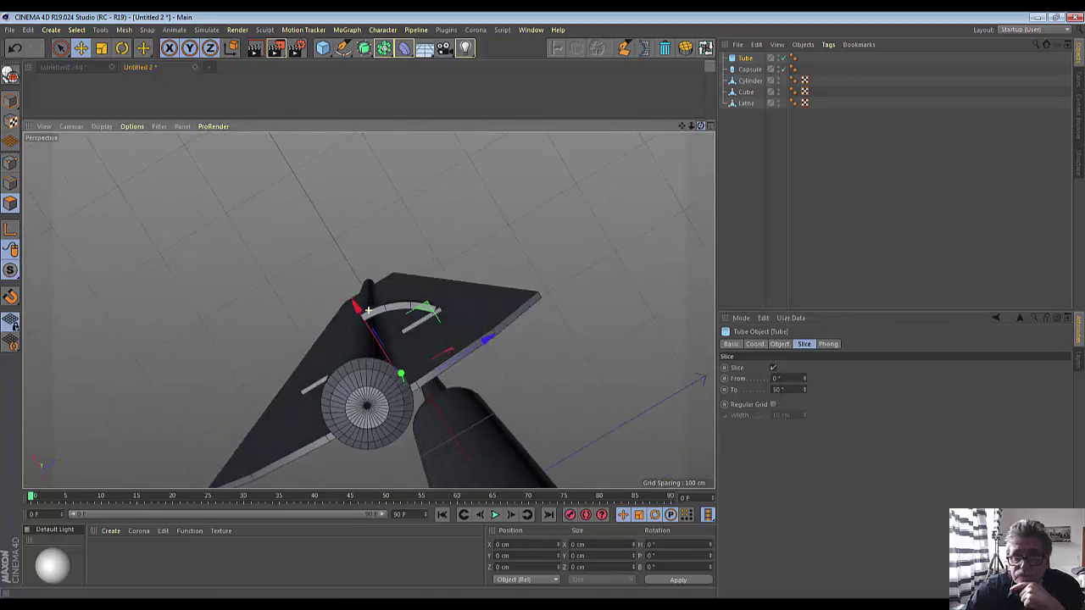
pyautogui.click(804, 388)
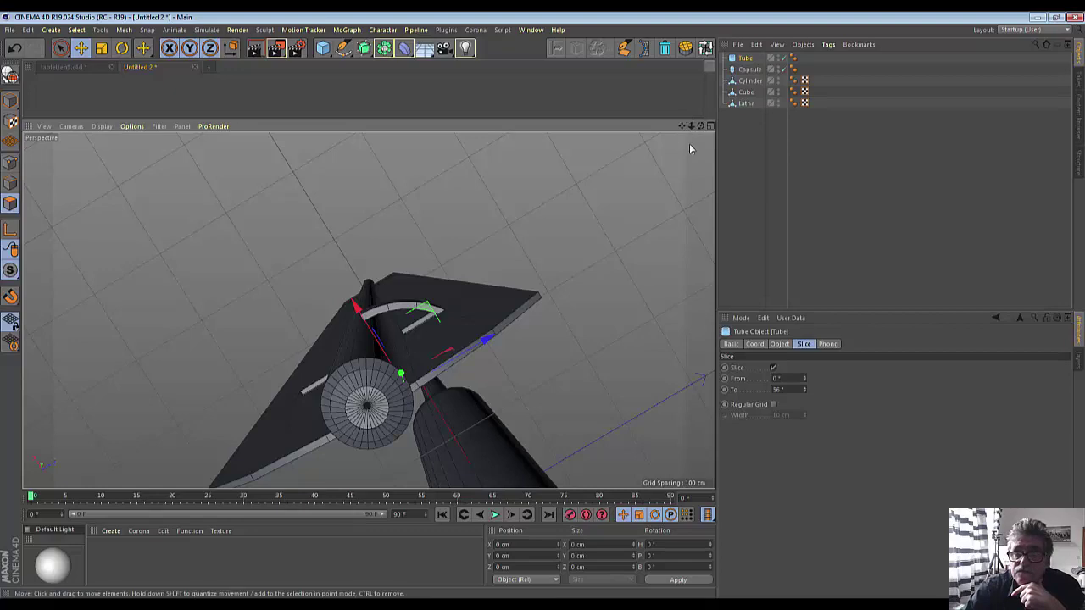
pyautogui.moveTo(703, 129); pyautogui.dragTo(712, 161)
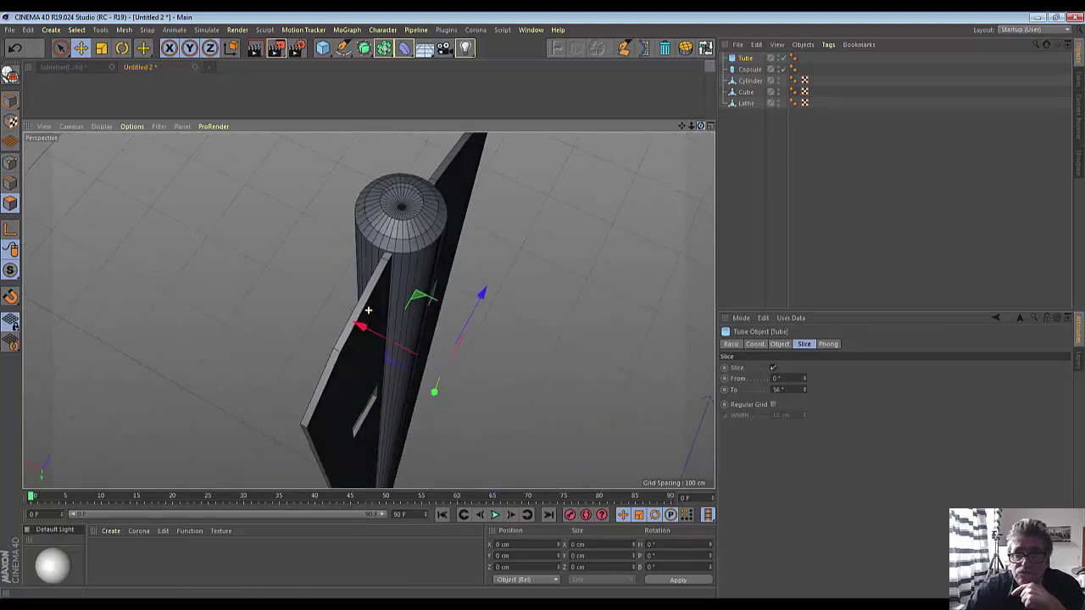
pyautogui.moveTo(368, 310); pyautogui.dragTo(368, 311)
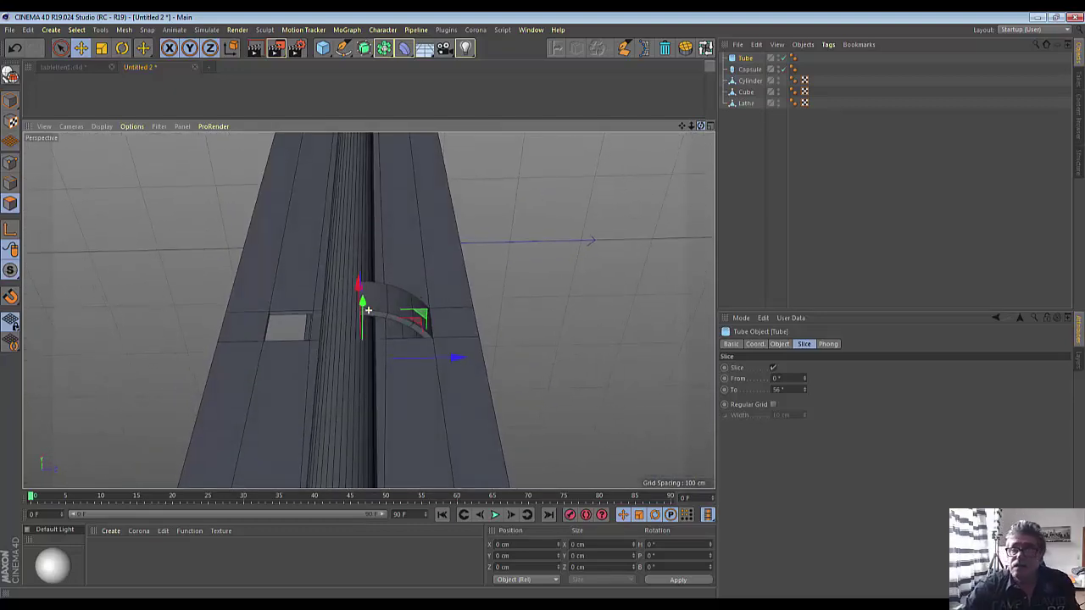
# Add a Symmetry object holding the Tube with Mirror Plane set to XY
pyautogui.click(384, 52)
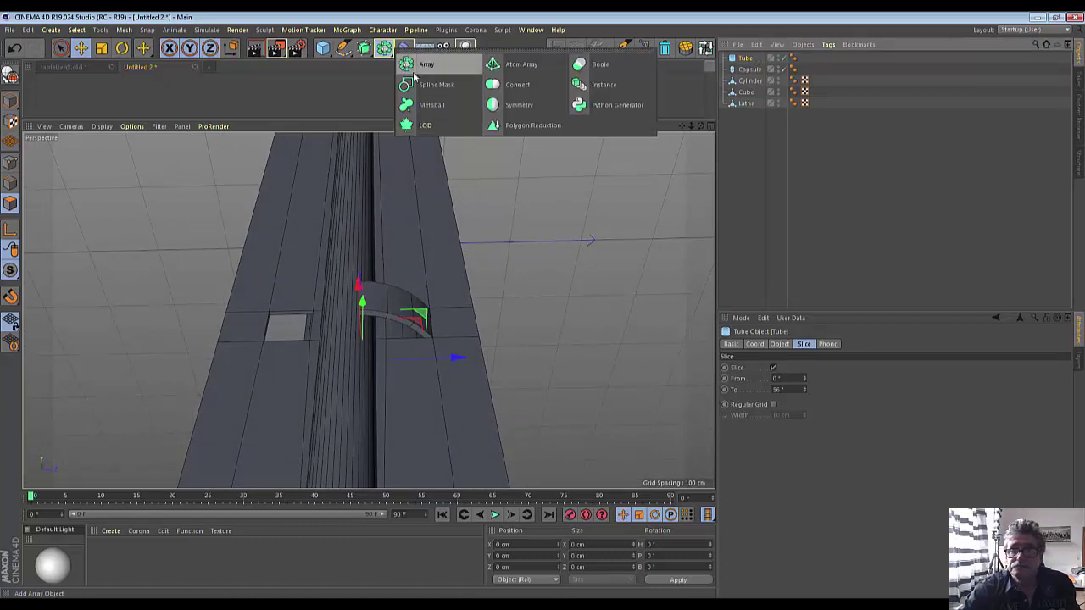
pyautogui.click(492, 108)
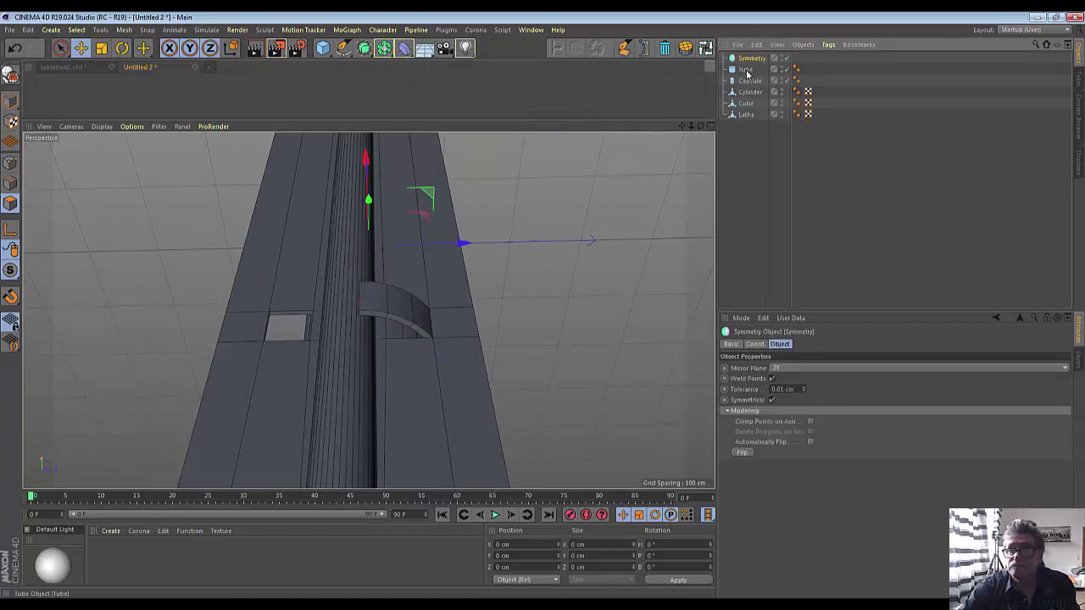
pyautogui.click(749, 68)
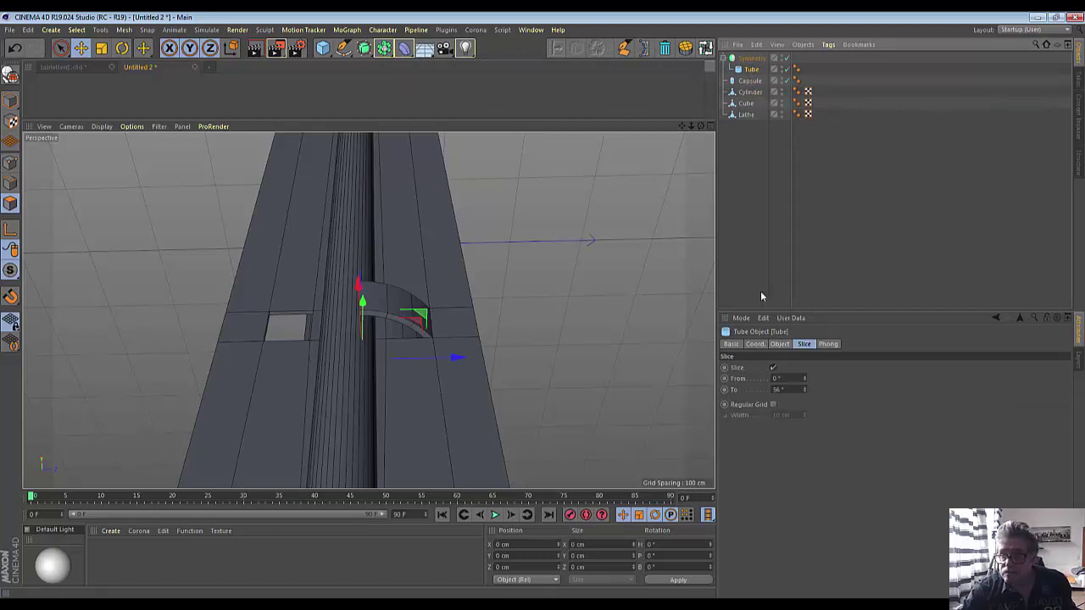
pyautogui.click(759, 59)
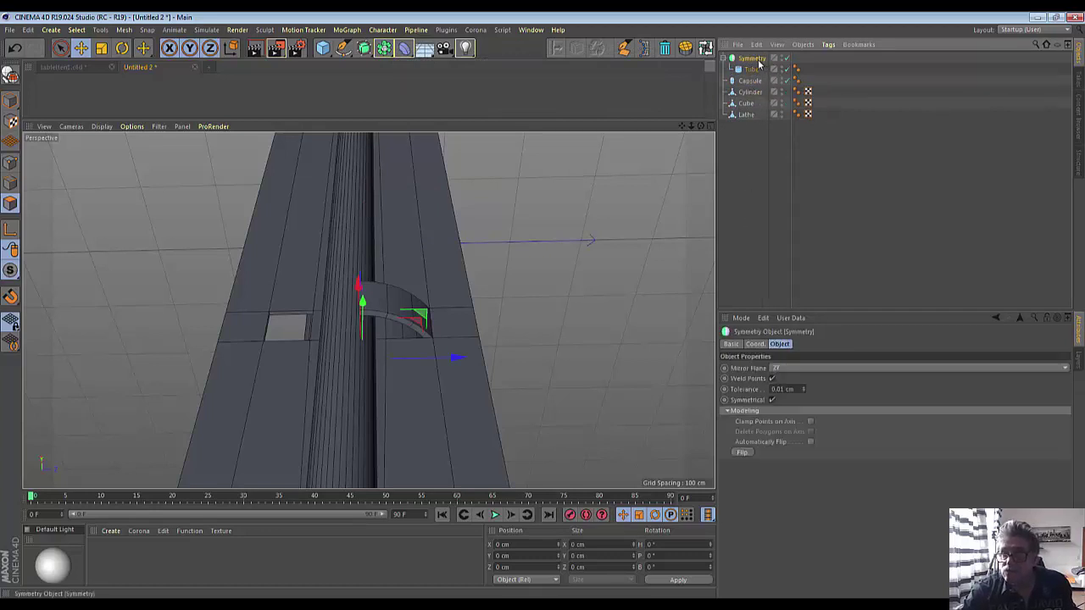
pyautogui.click(789, 369)
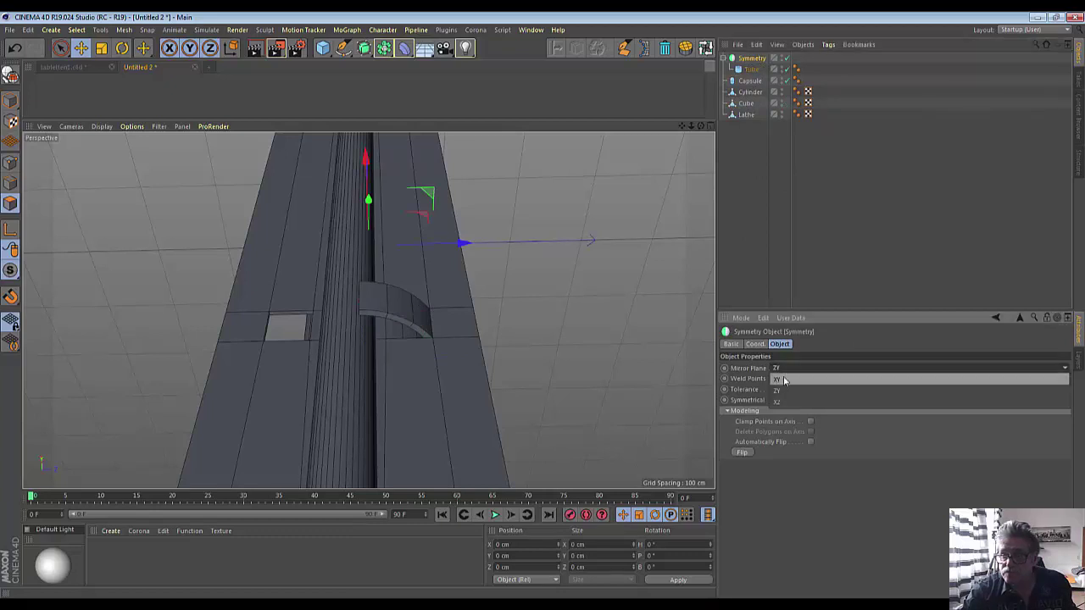
pyautogui.click(782, 381)
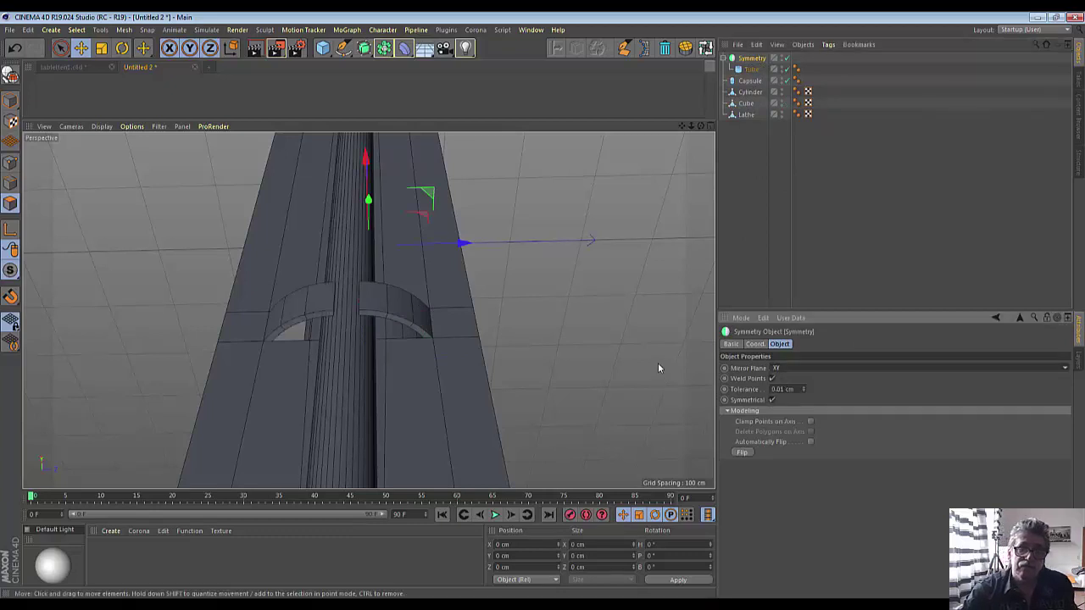
pyautogui.keyDown('alt'); pyautogui.moveTo(656, 362); pyautogui.dragTo(653, 363); pyautogui.keyUp('alt')
pyautogui.moveTo(701, 129)
pyautogui.mouseDown()
pyautogui.moveTo(591, 195)
pyautogui.moveTo(632, 145)
pyautogui.mouseUp()
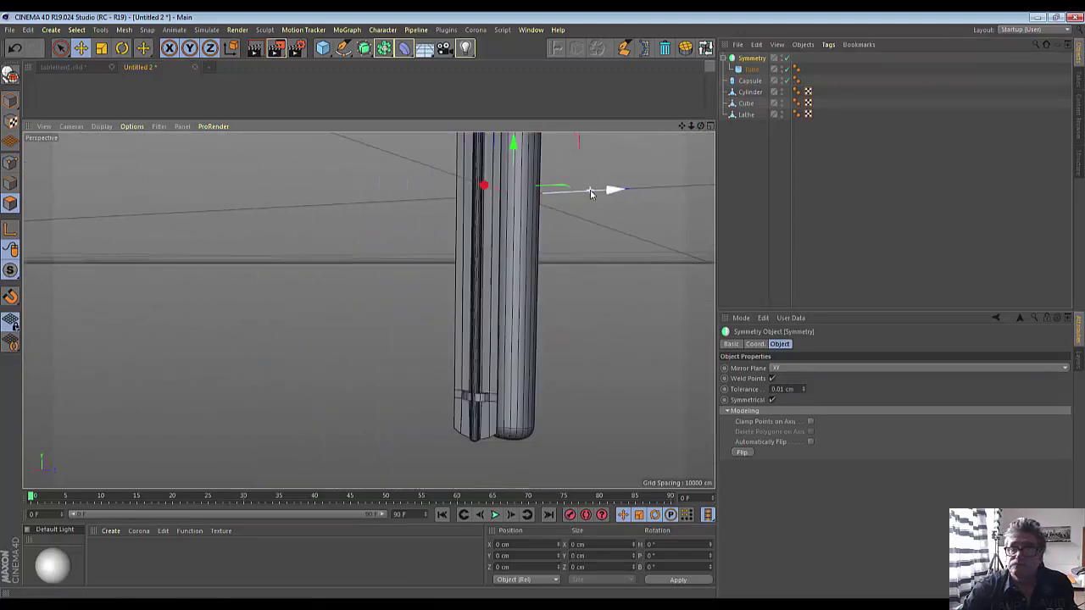
pyautogui.moveTo(691, 125)
pyautogui.mouseDown()
pyautogui.moveTo(368, 310)
pyautogui.moveTo(668, 170)
pyautogui.mouseUp()
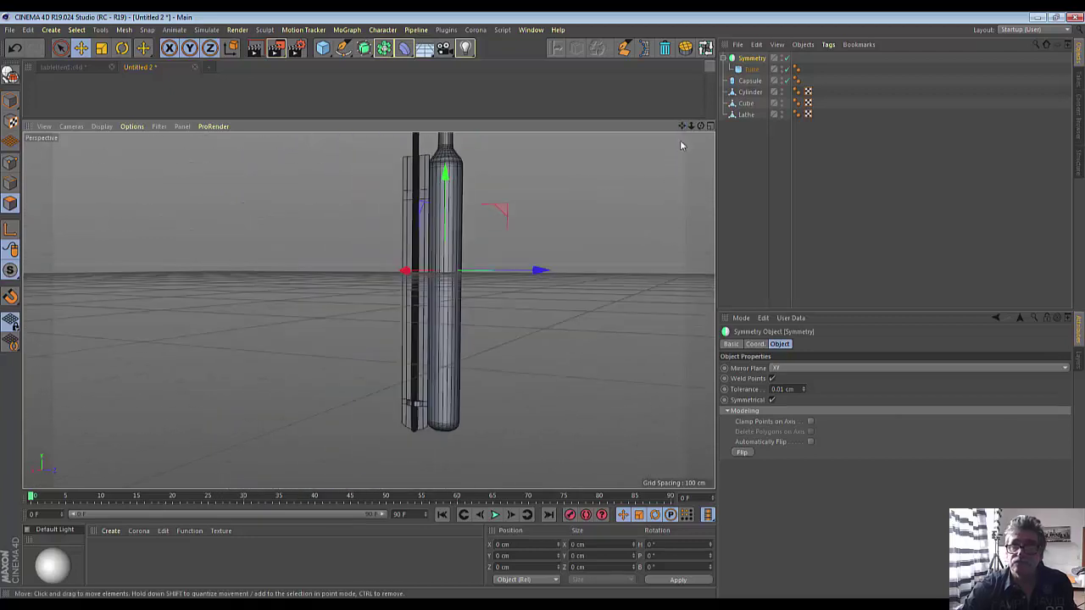
pyautogui.moveTo(691, 125); pyautogui.dragTo(368, 310)
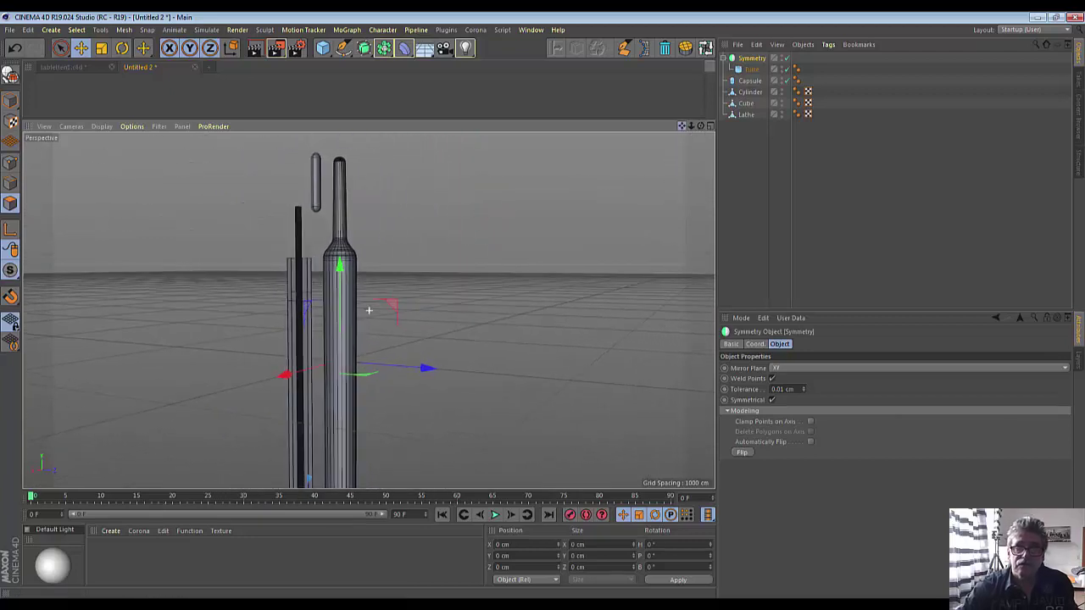